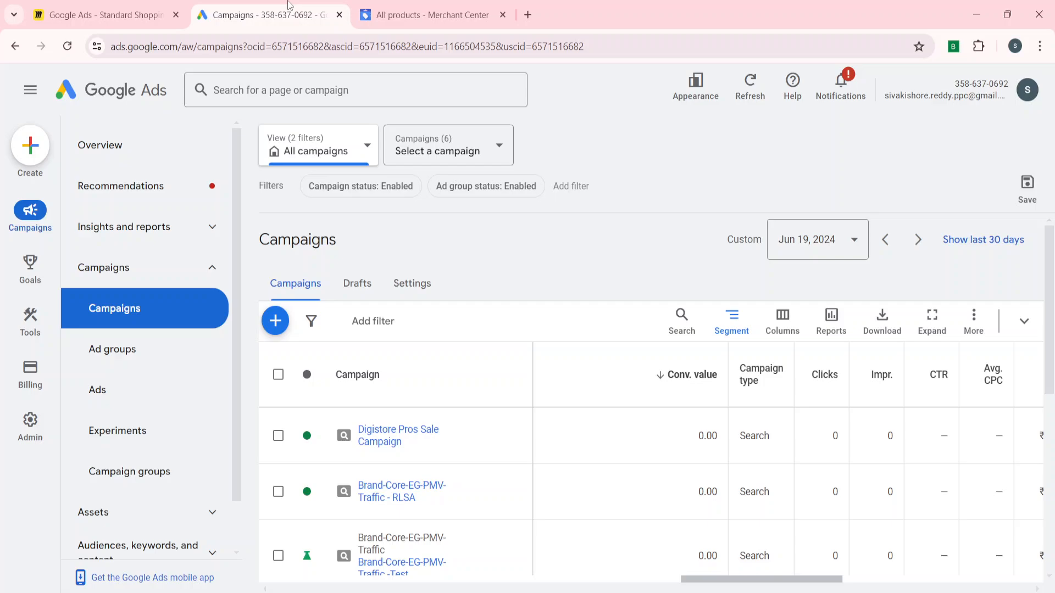
Step: Switch to Merchant Center and look through the list of all products
click(423, 15)
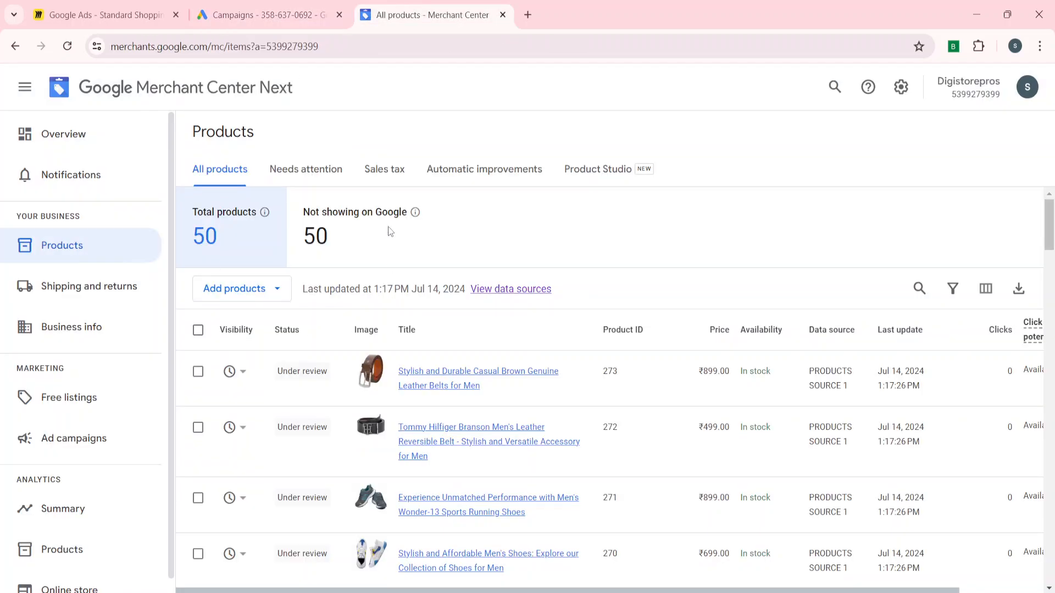
click(259, 15)
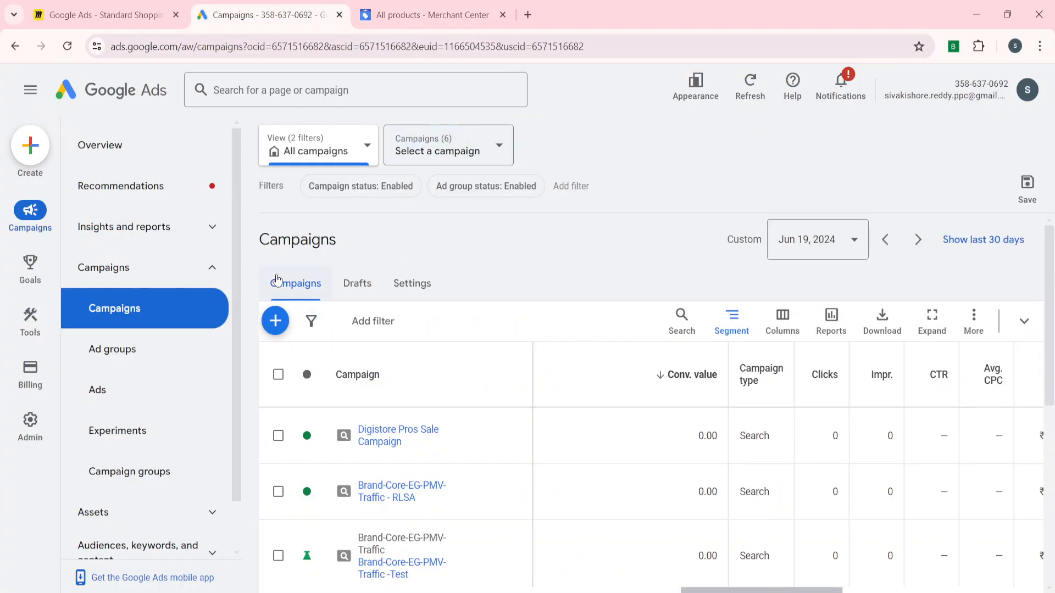
key(ctrl+Tab)
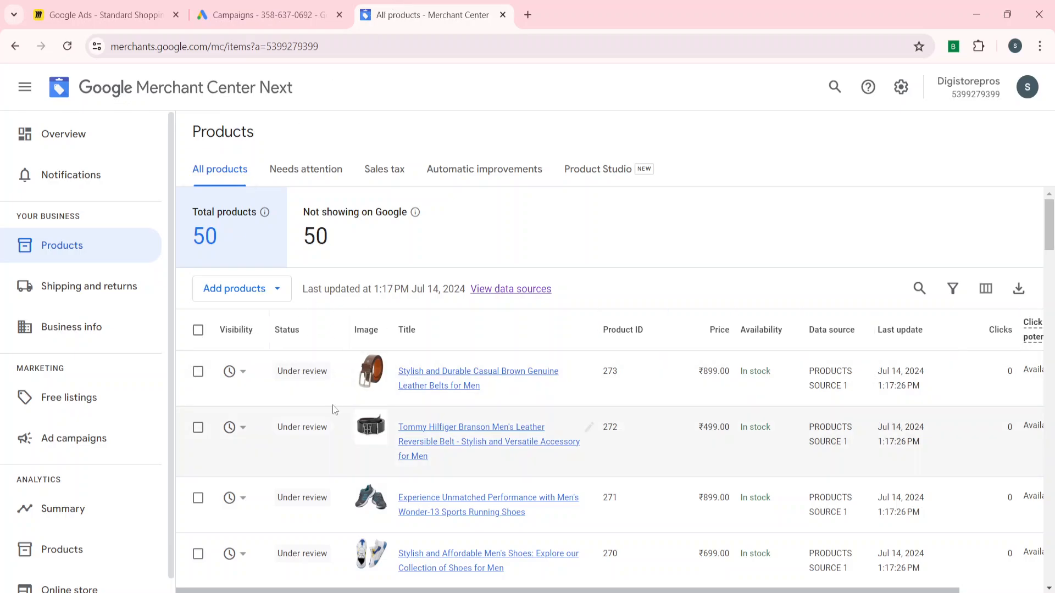
scroll(271, 436, down, 8)
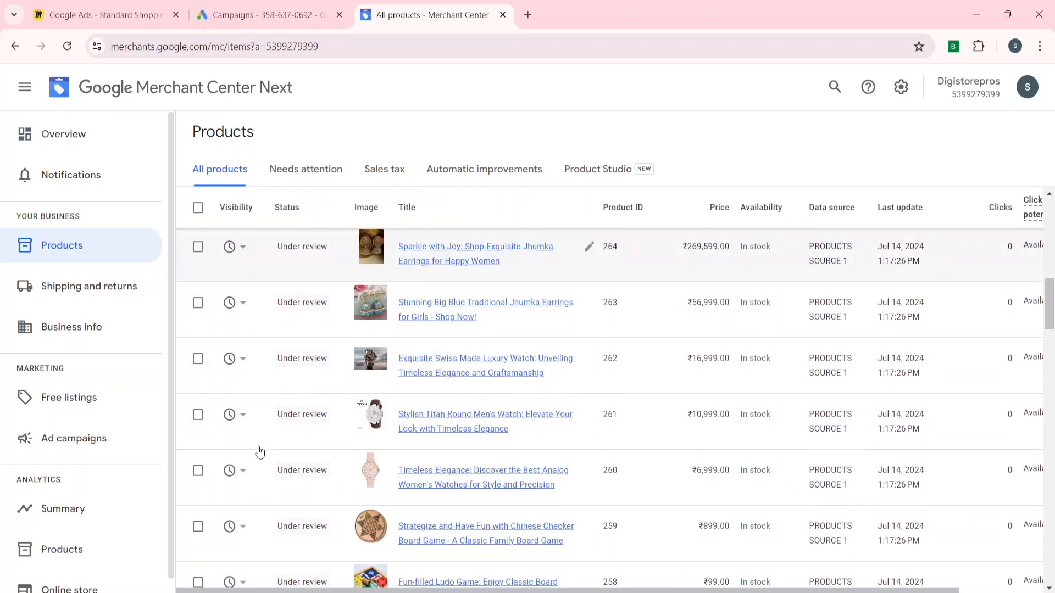
scroll(260, 451, up, 10)
scroll(260, 451, up, 2)
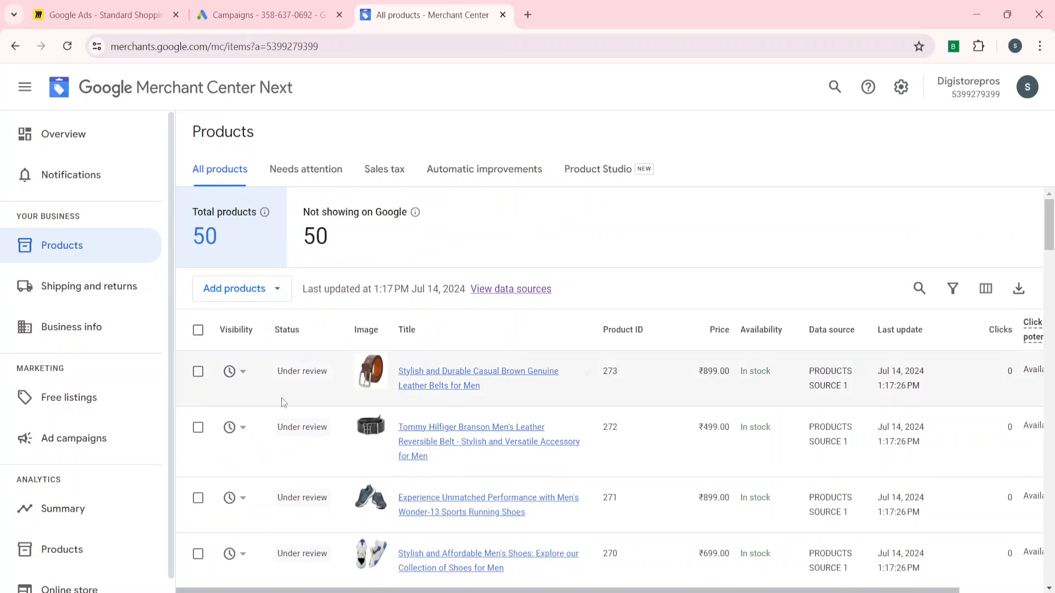
Step: Switch to Google Ads and start a new campaign with the Sales objective
click(286, 6)
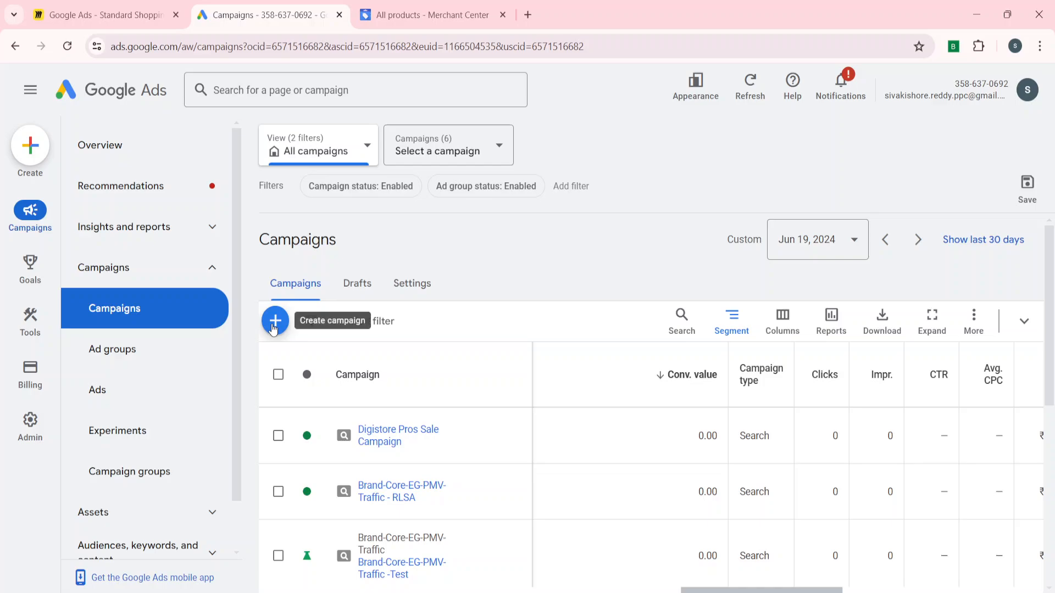
click(273, 324)
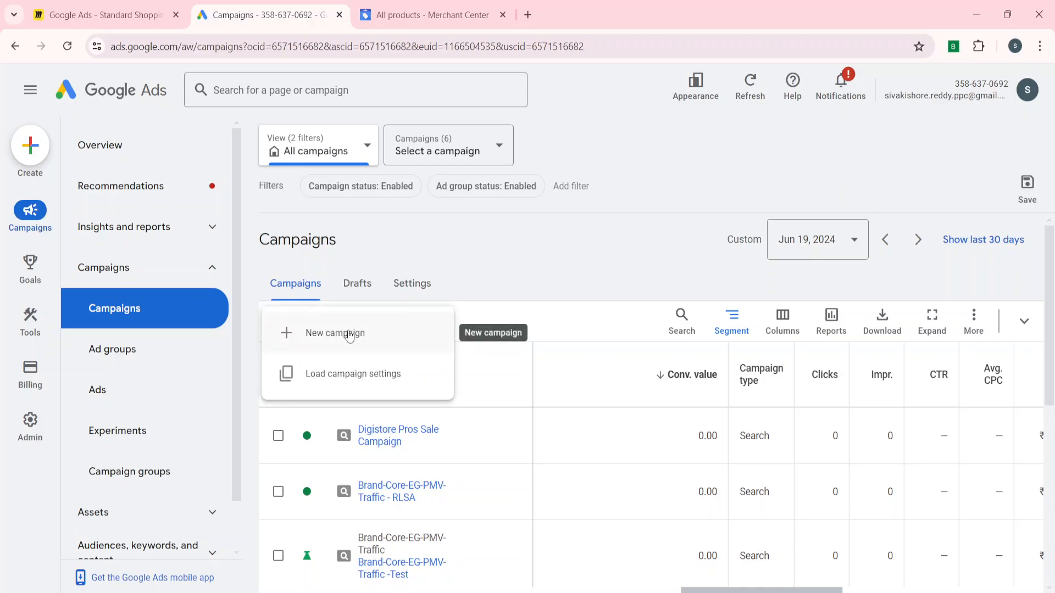
click(385, 344)
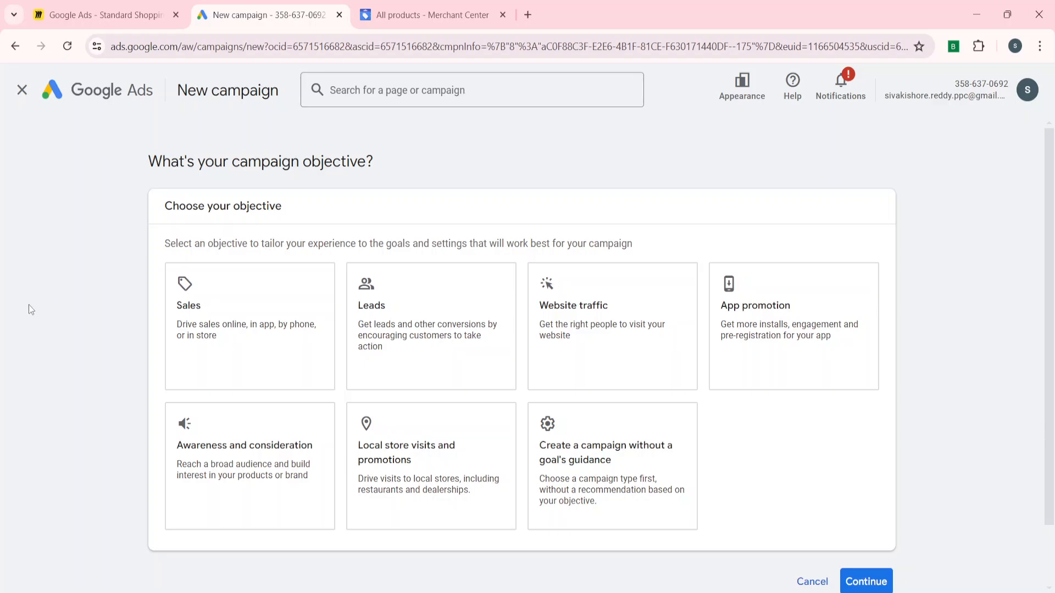
click(209, 316)
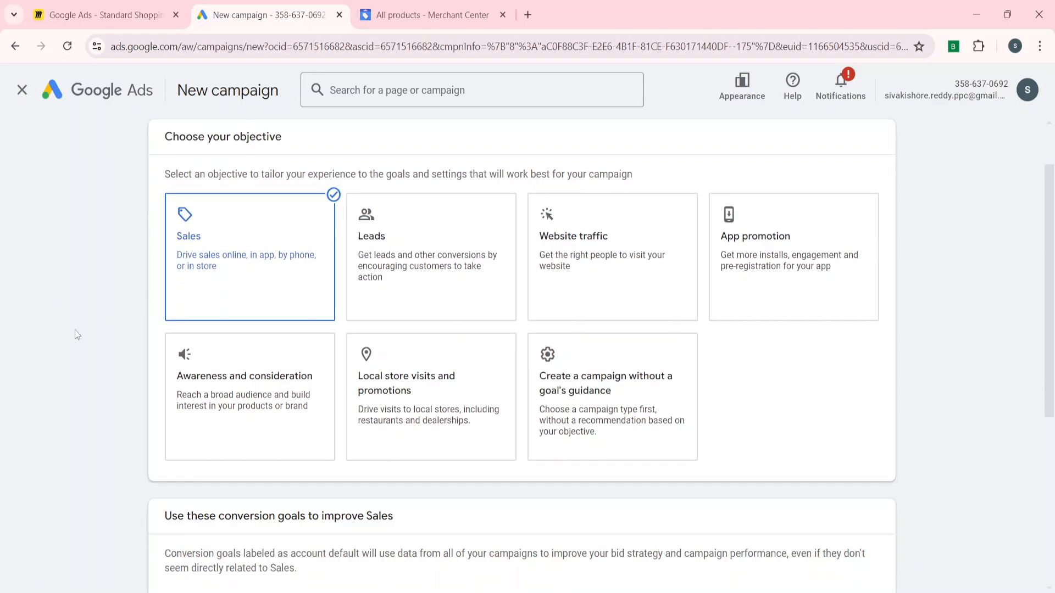
Step: Add the Purchases conversion goal to the campaign
scroll(75, 330, down, 3)
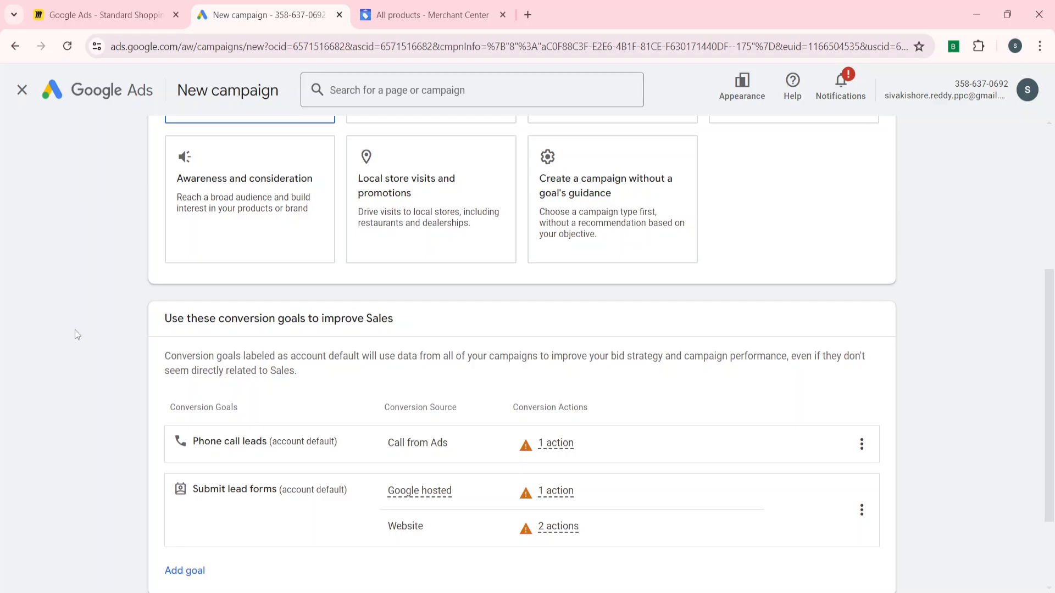
scroll(75, 330, down, 2)
click(189, 462)
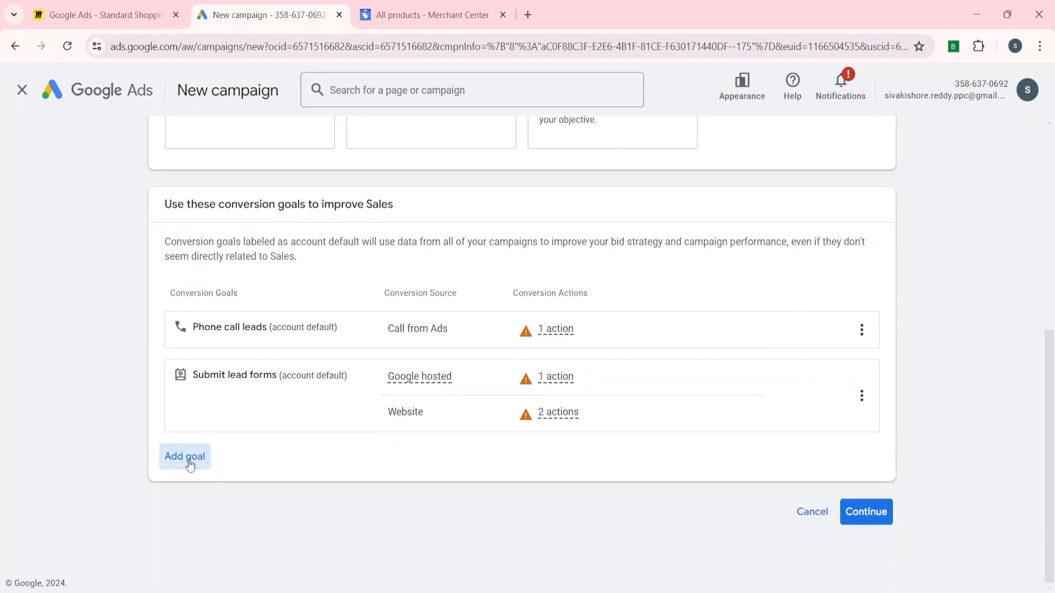
click(212, 503)
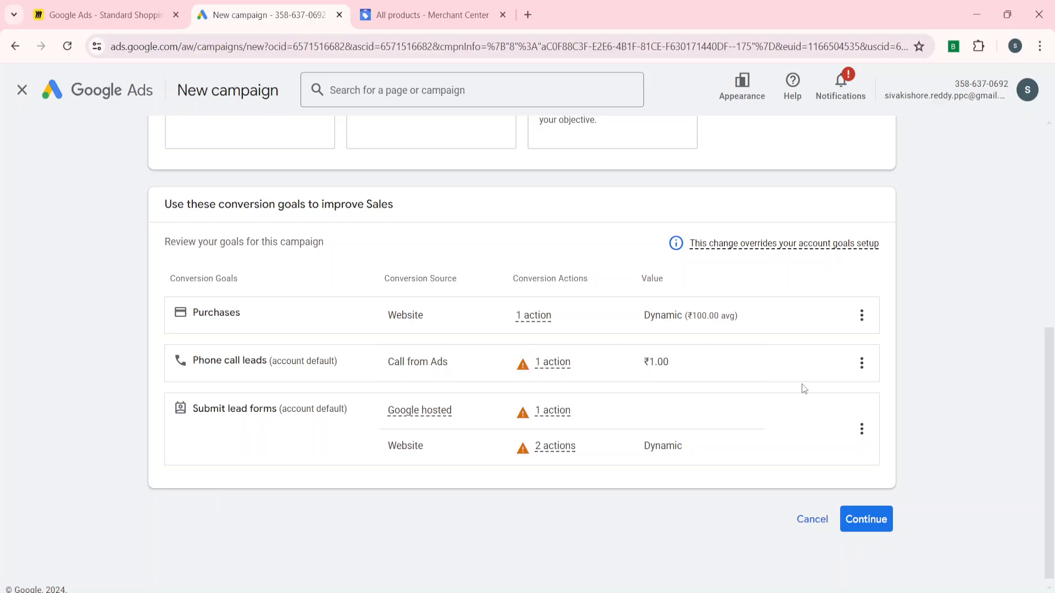
Step: Remove the Phone call leads and Submit lead forms goals from the campaign and continue to the campaign type selection
click(862, 363)
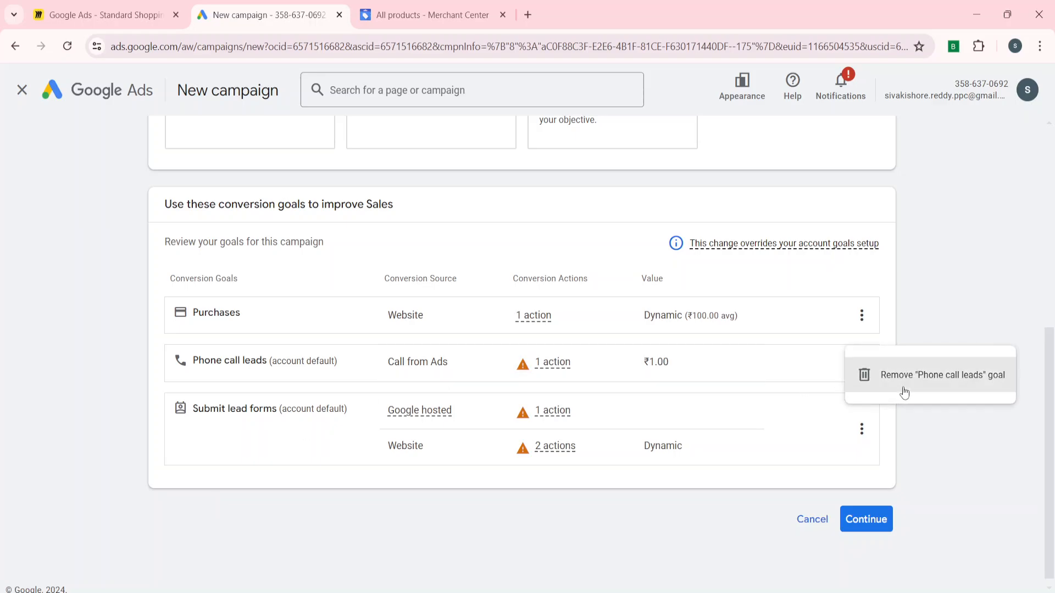
click(902, 386)
click(655, 380)
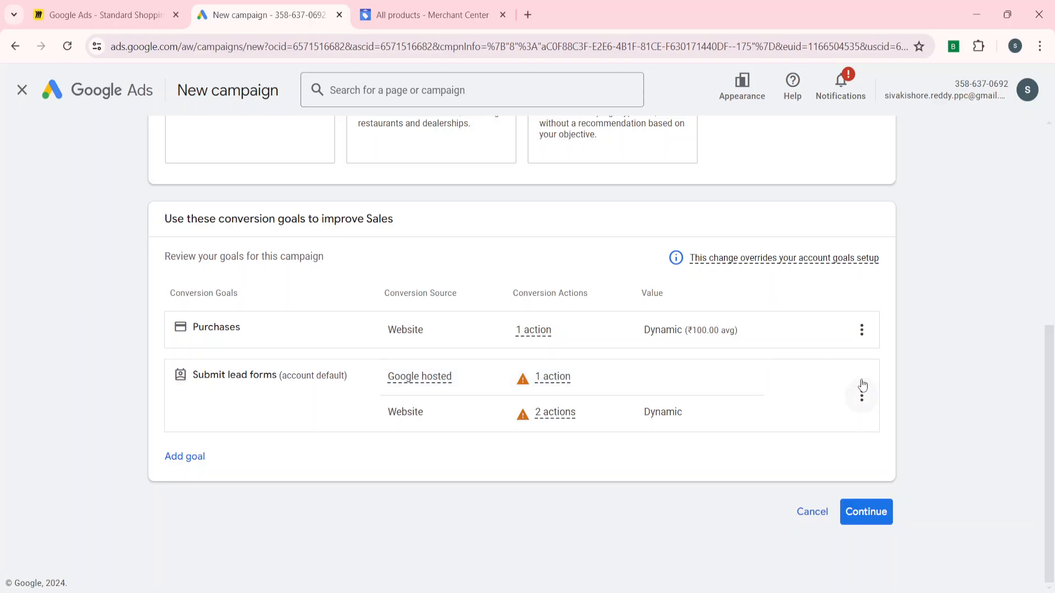
click(863, 398)
click(910, 440)
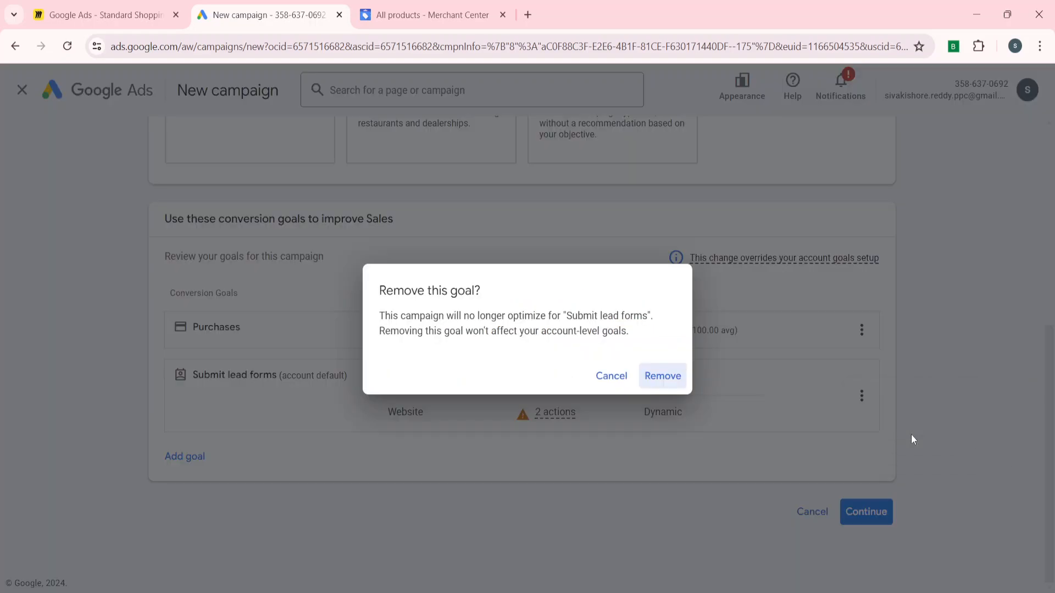
click(648, 375)
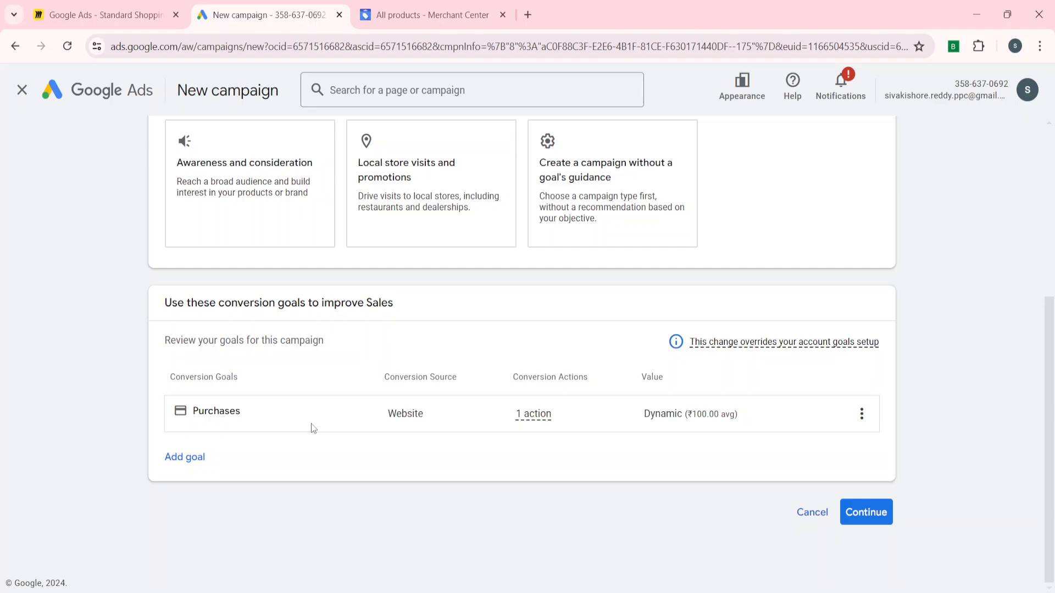
click(867, 513)
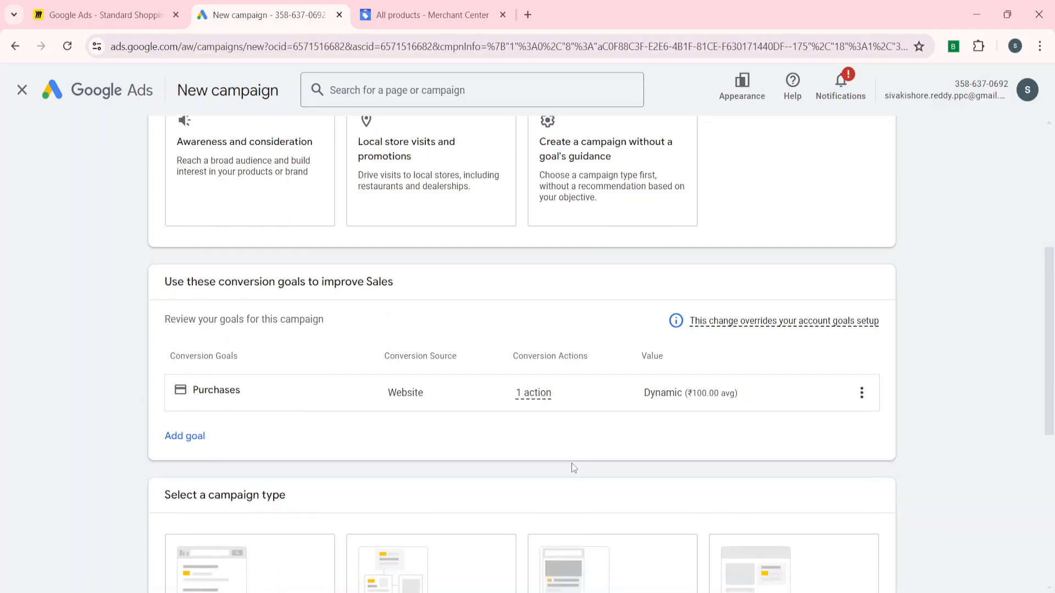
Step: Choose the Shopping campaign type with the Standard Shopping campaign subtype and continue to the campaign settings
click(274, 378)
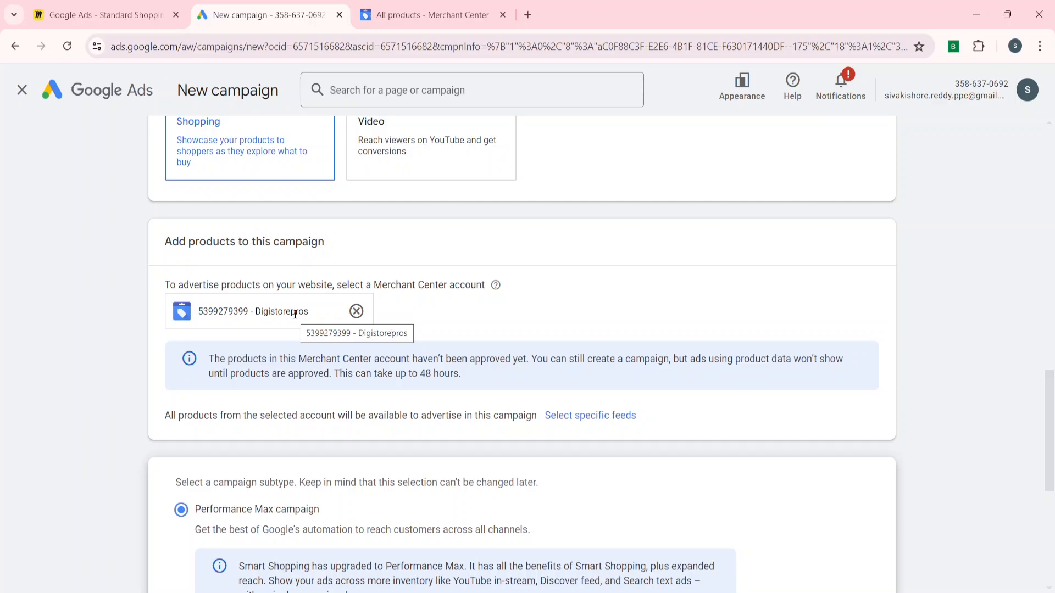
scroll(295, 314, up, 1)
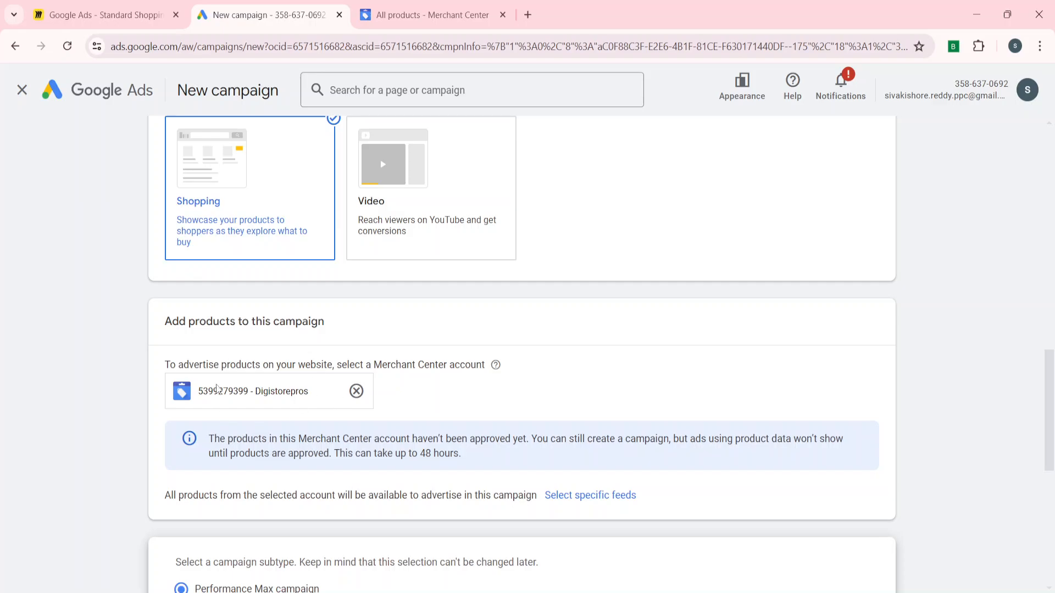
scroll(150, 447, down, 3)
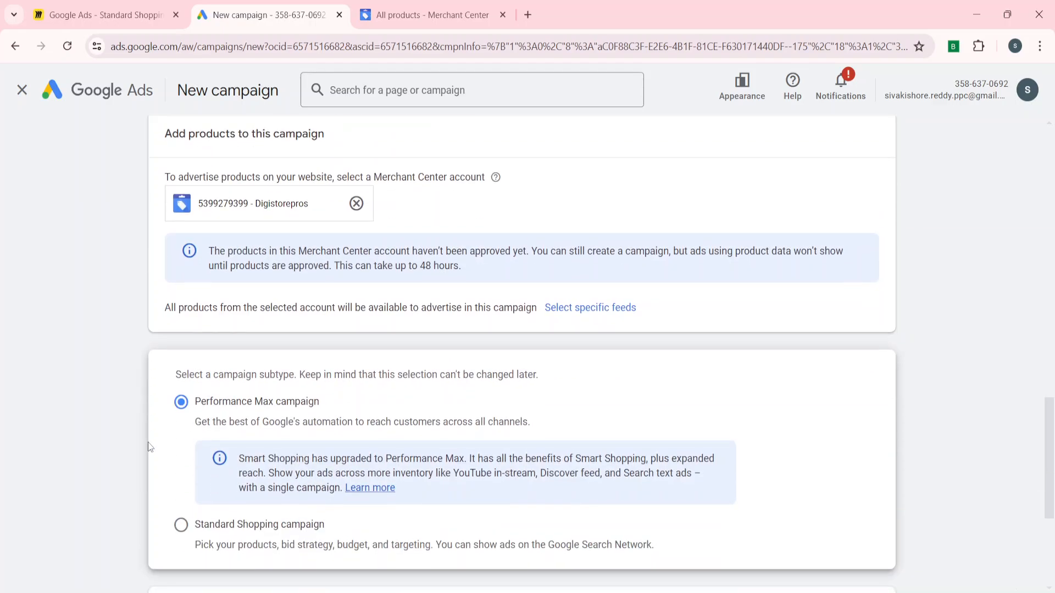
scroll(165, 453, down, 2)
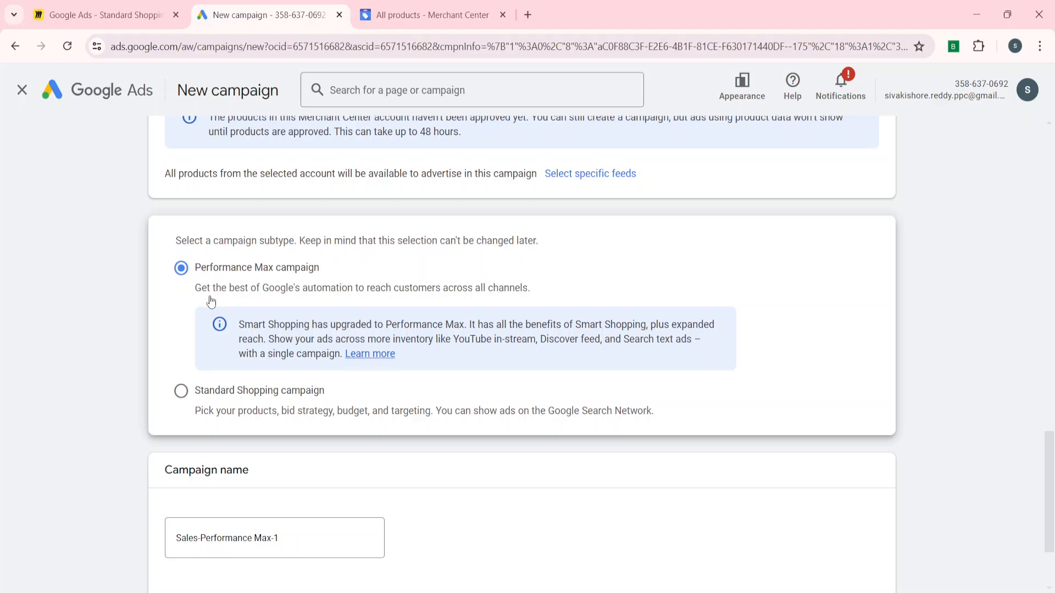
click(184, 396)
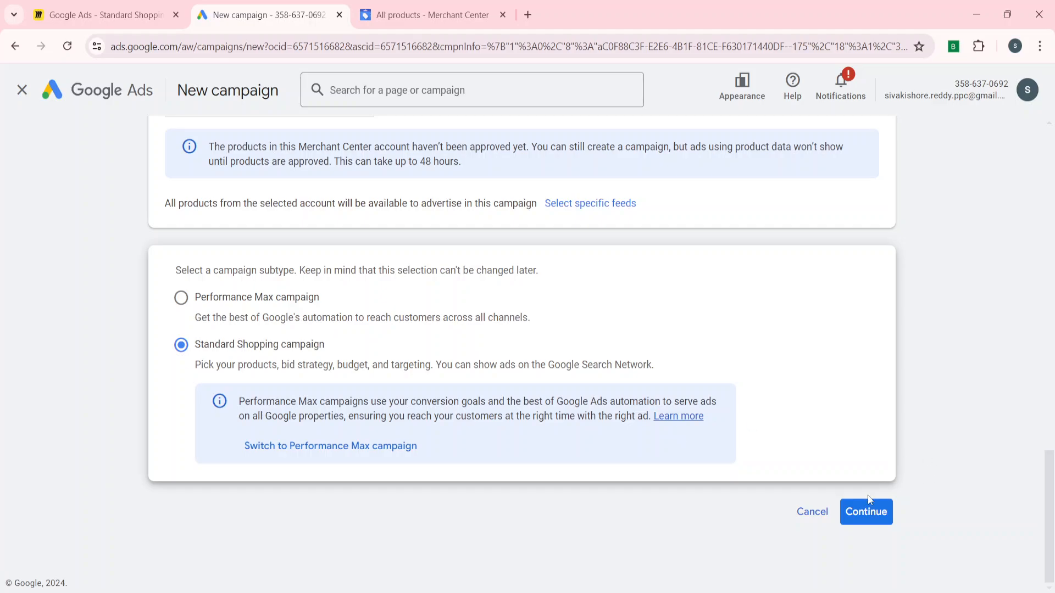
click(866, 514)
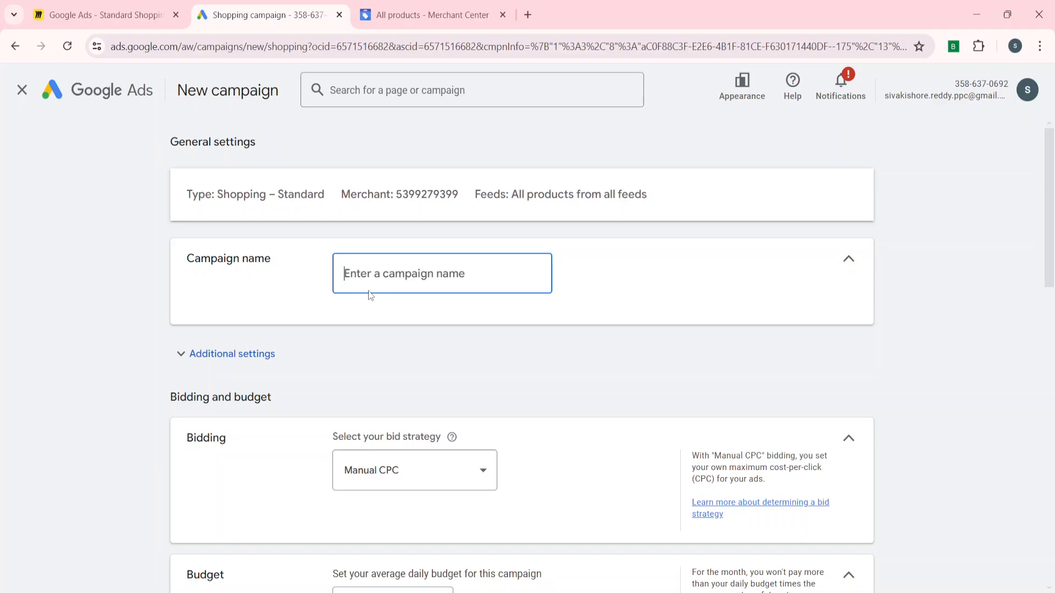
text(Shoppign)
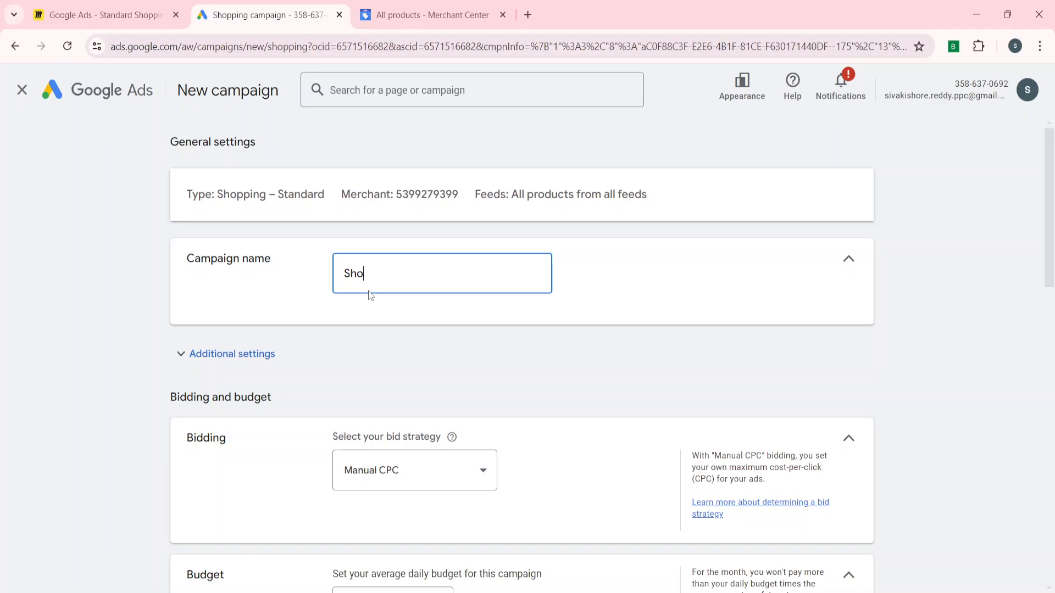
key(BackSpace)
key(BackSpace)
text(ng)
key(BackSpace)
key(BackSpace)
key(BackSpace)
key(BackSpace)
key(BackSpace)
key(BackSpace)
key(BackSpace)
key(BackSpace)
key(BackSpace)
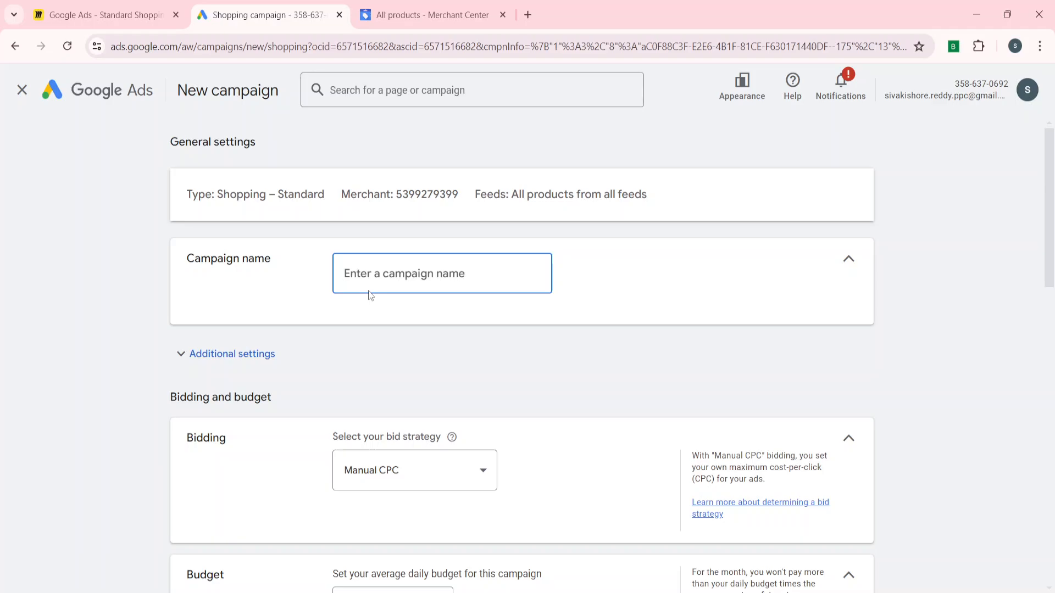
text(Standar)
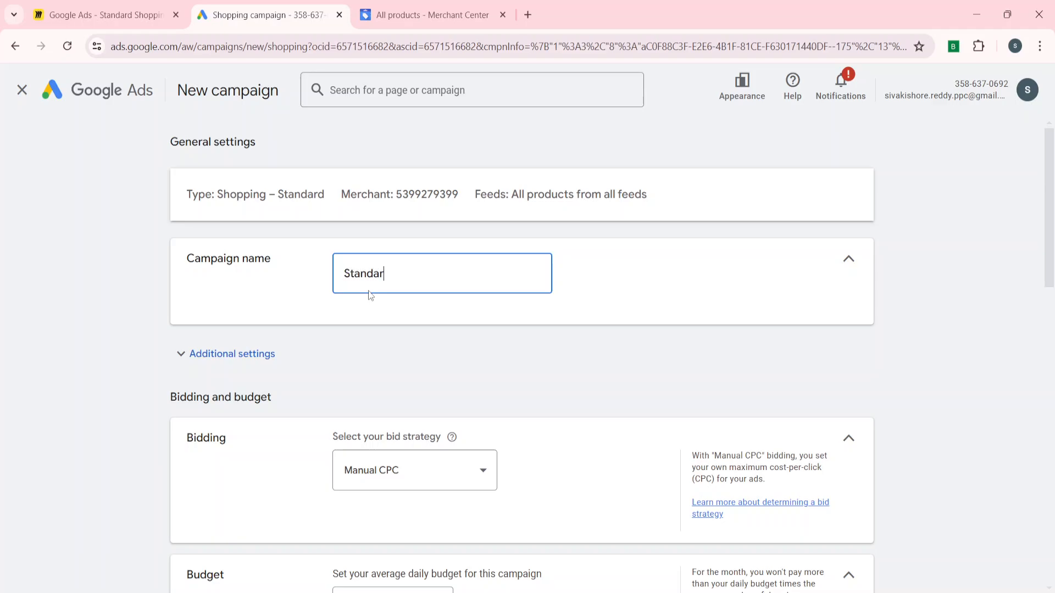
text(d)
key(BackSpace)
key(BackSpace)
key(BackSpace)
key(BackSpace)
key(BackSpace)
key(BackSpace)
key(BackSpace)
key(BackSpace)
Step: Name the campaign "Digi-Stand-shopping" and collapse the campaign name section
text(Digistroe)
key(BackSpace)
key(BackSpace)
key(BackSpace)
key(BackSpace)
key(BackSpace)
text(-Sh)
key(BackSpace)
text(tand-shoop)
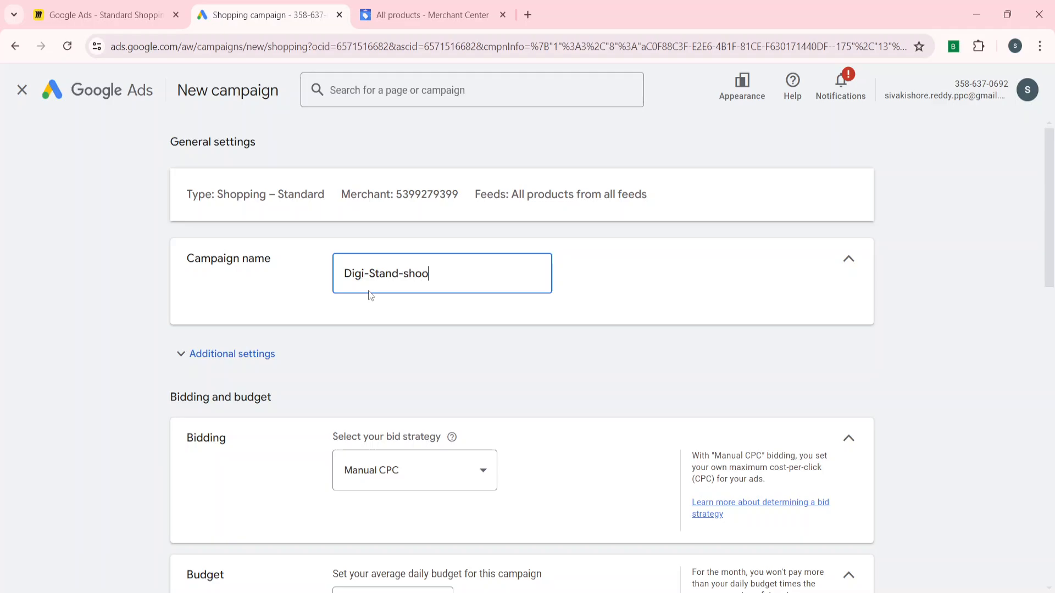
key(BackSpace)
key(BackSpace)
text(pping)
click(848, 259)
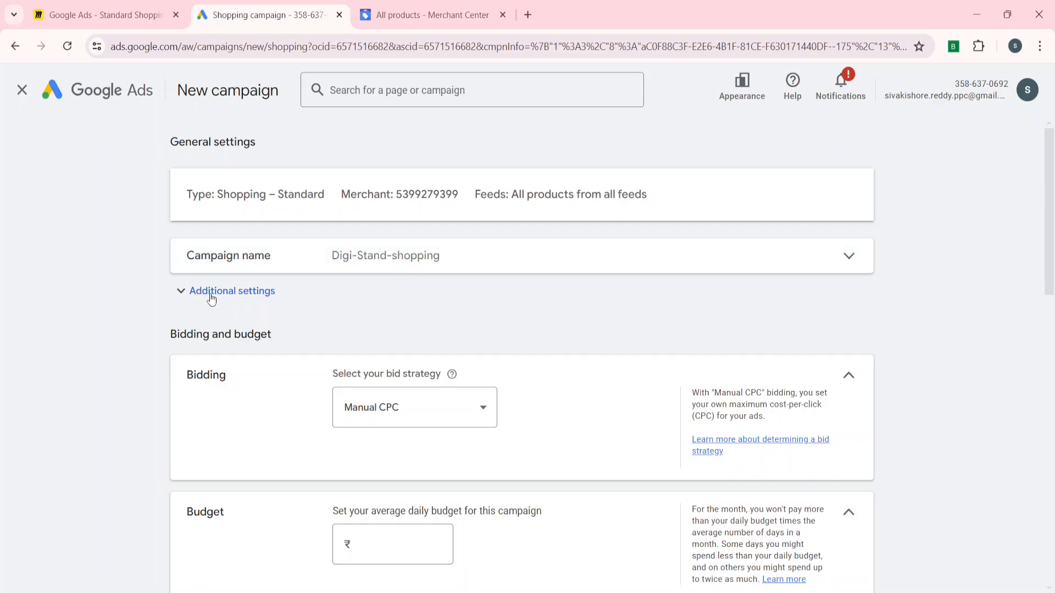
Step: Expand the additional settings and set the inventory filter to advertise only products that match all requirements
click(211, 296)
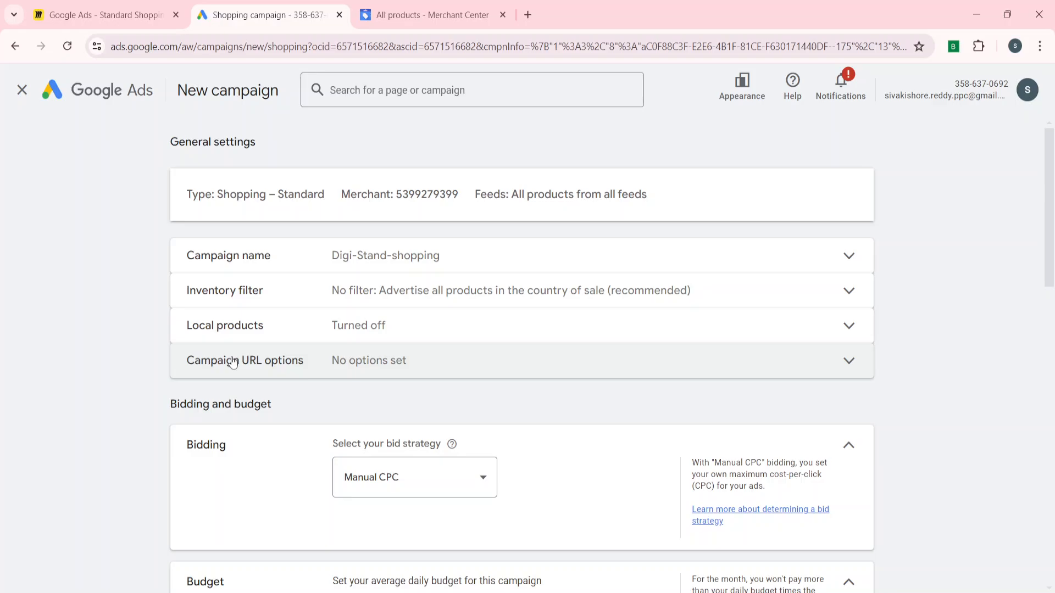
click(240, 294)
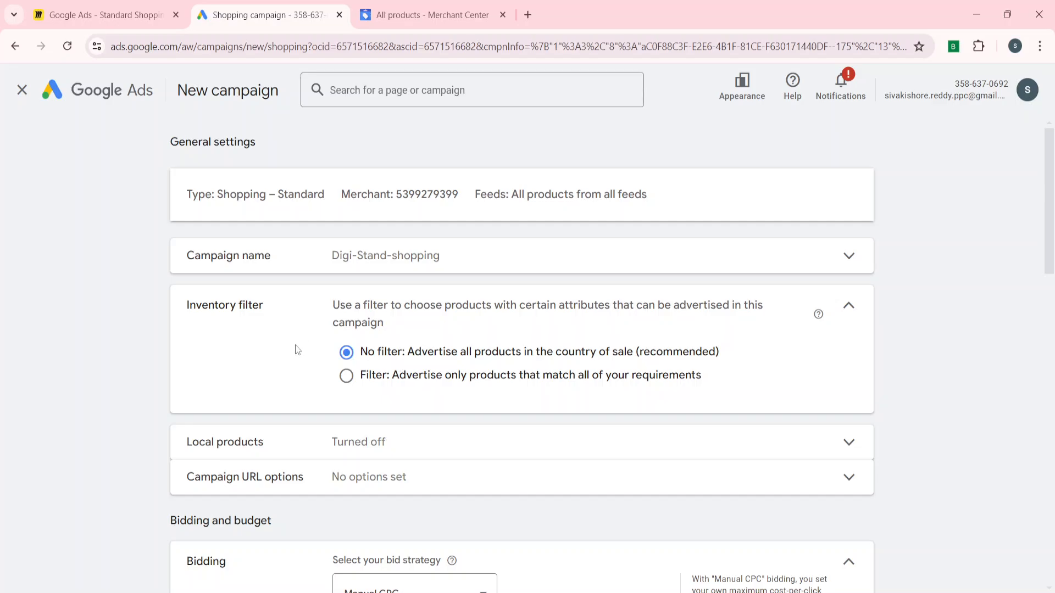
scroll(294, 349, down, 1)
click(346, 355)
scroll(252, 345, down, 2)
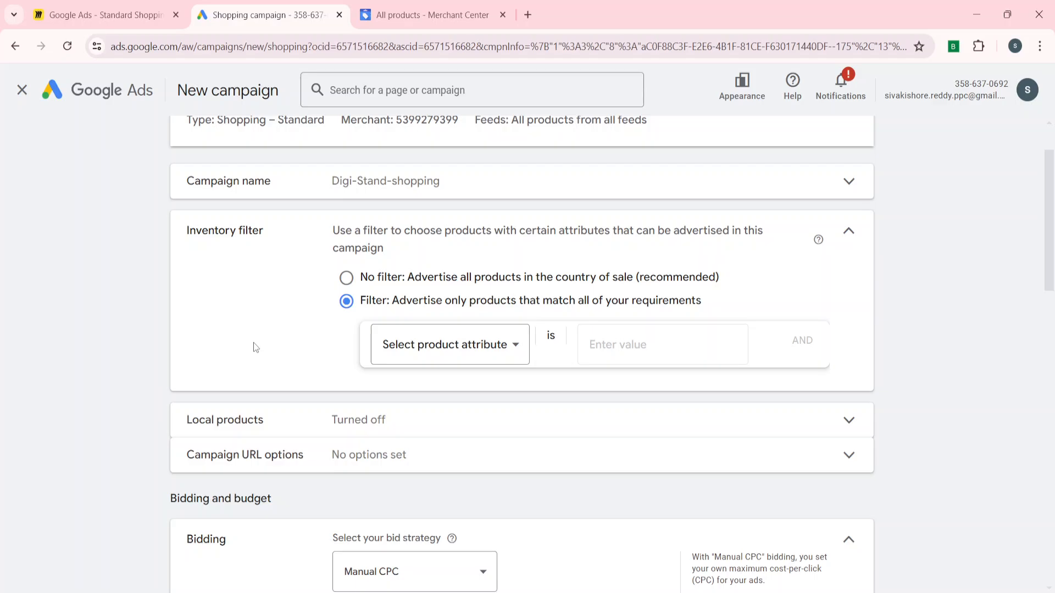
Step: Review the available product attributes and filter the inventory to products whose condition is Refurbished
click(478, 345)
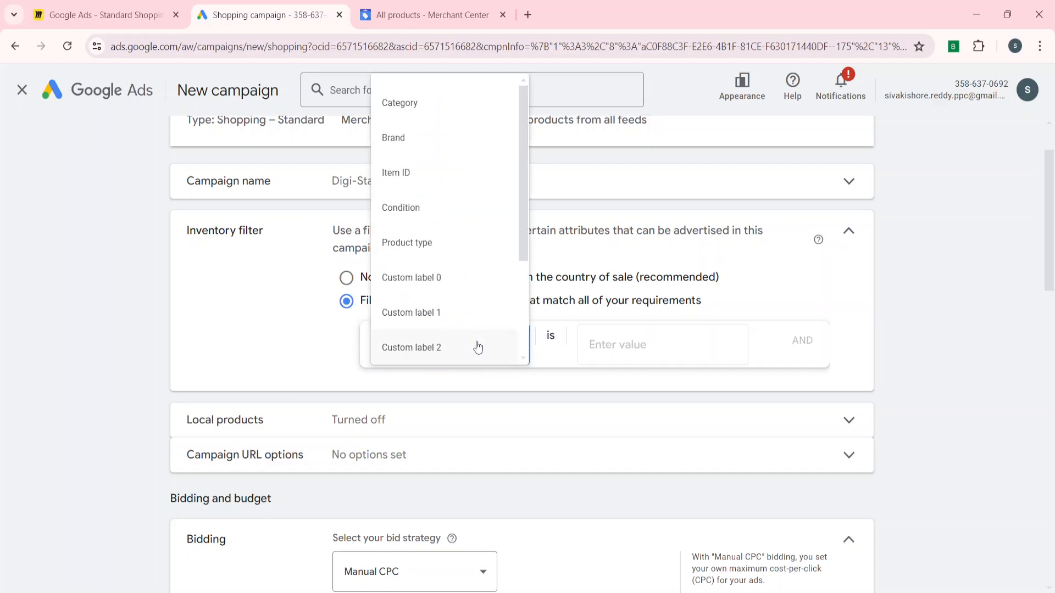
scroll(443, 308, down, 3)
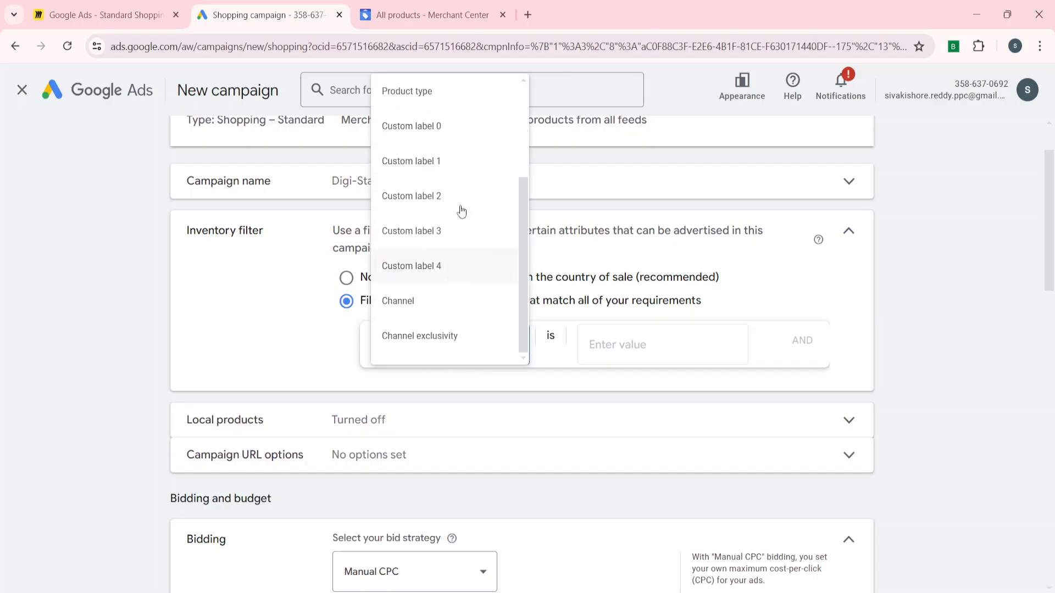
scroll(452, 180, up, 3)
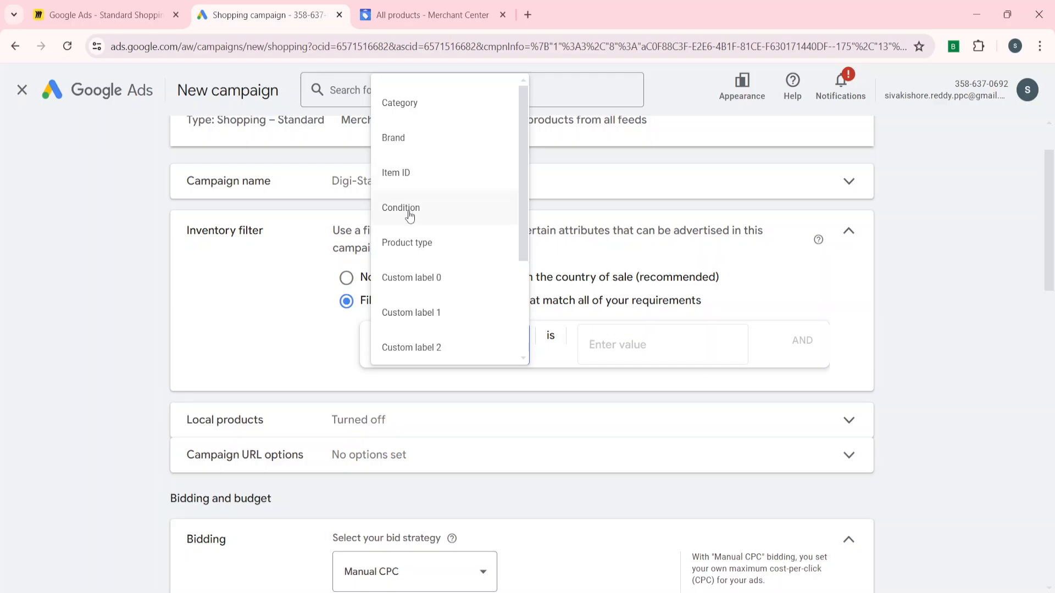
scroll(408, 214, down, 1)
scroll(411, 249, down, 2)
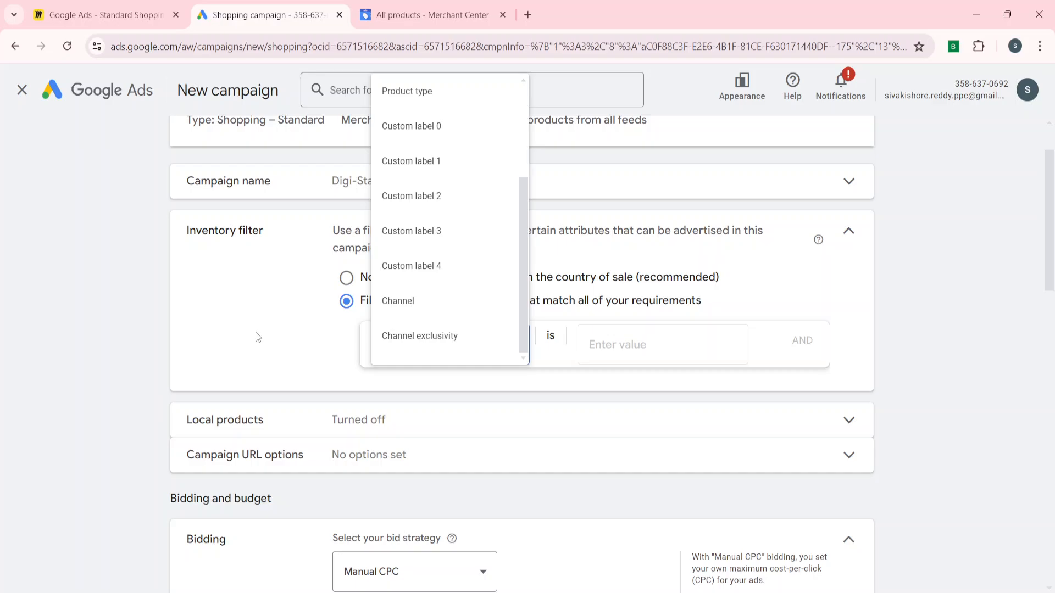
scroll(256, 332, up, 1)
scroll(426, 243, up, 1)
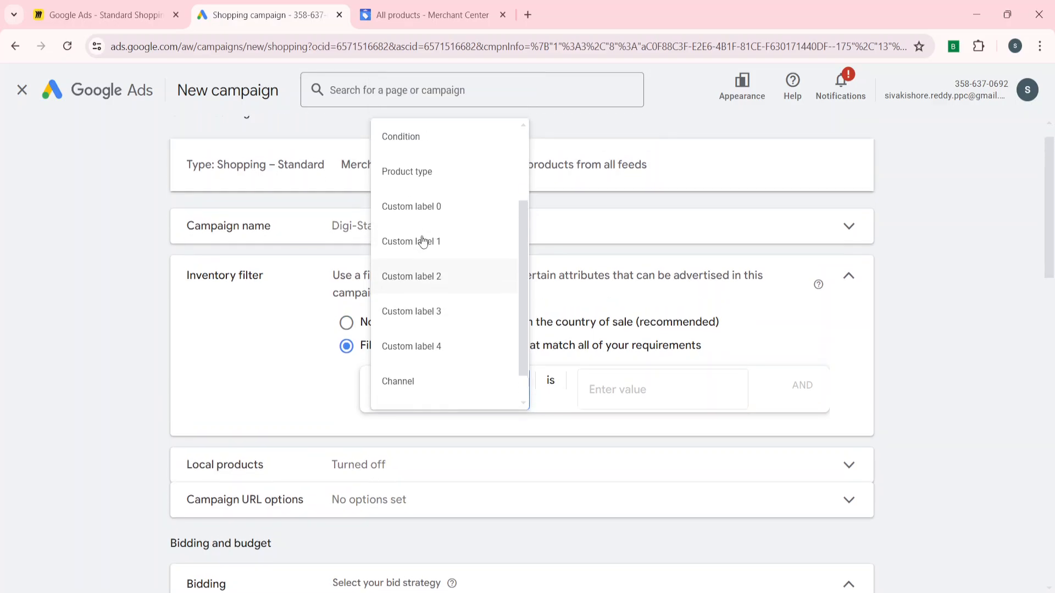
click(411, 146)
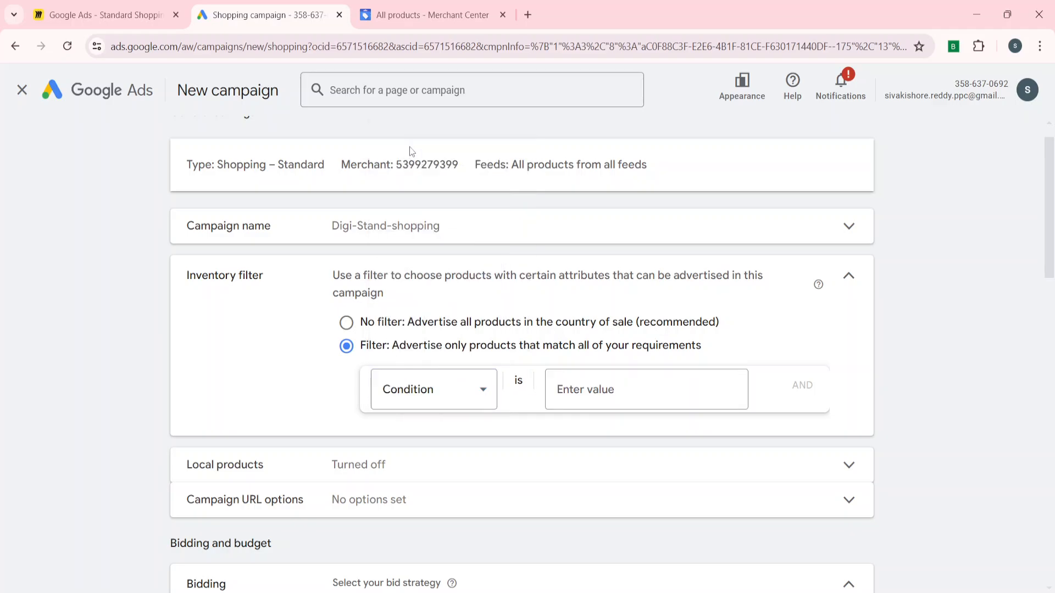
click(611, 408)
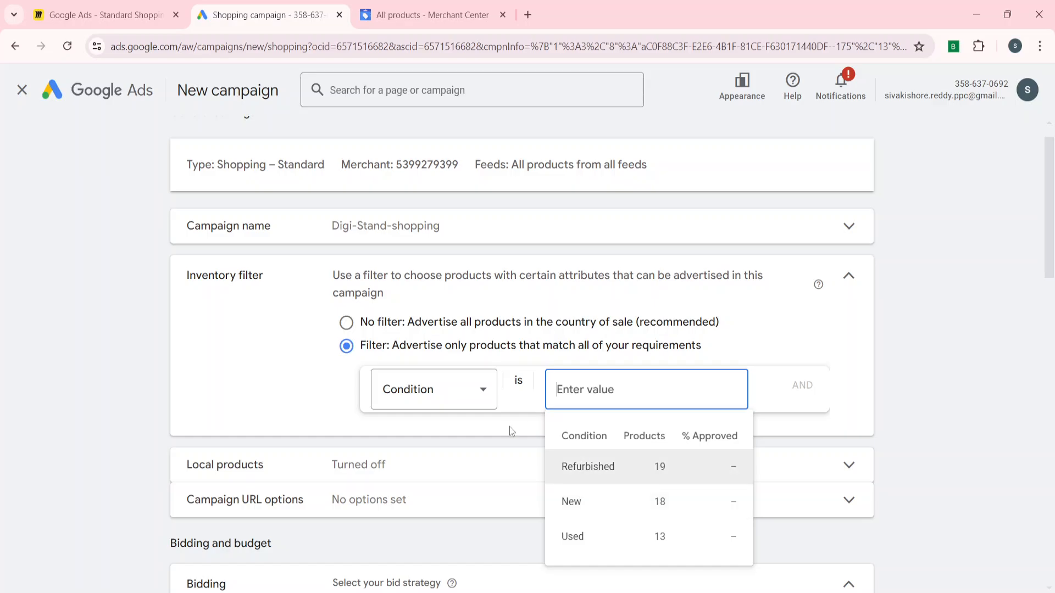
click(613, 474)
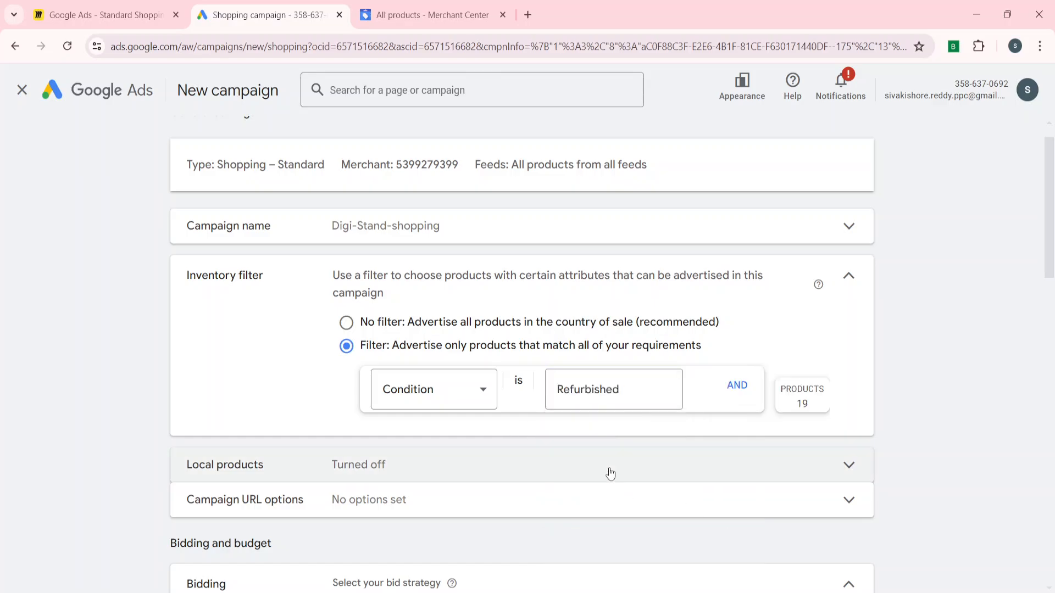
Step: Change the inventory filter's condition value to New
scroll(299, 515, down, 2)
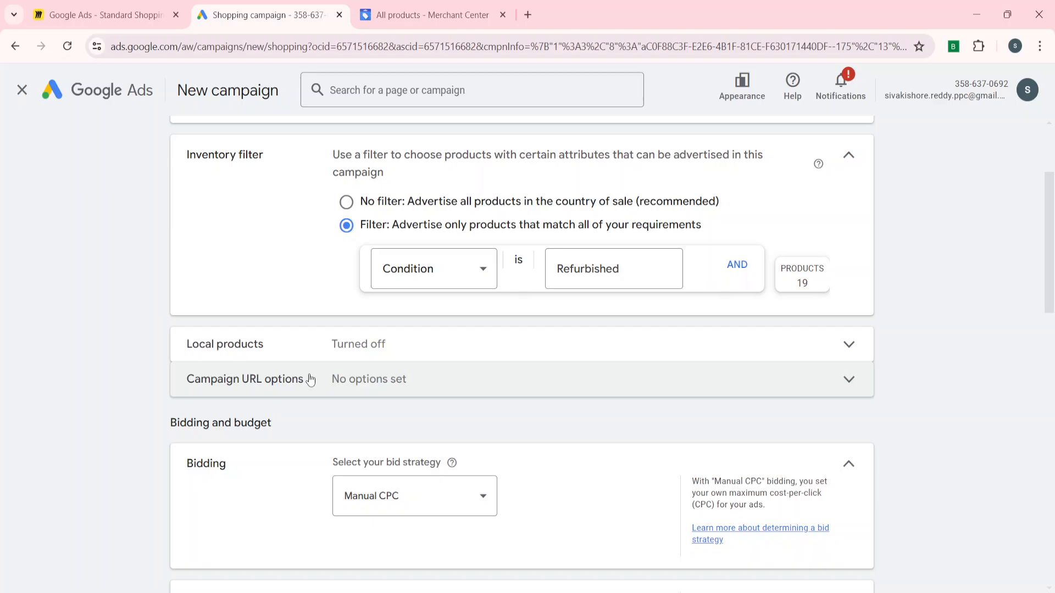
click(638, 258)
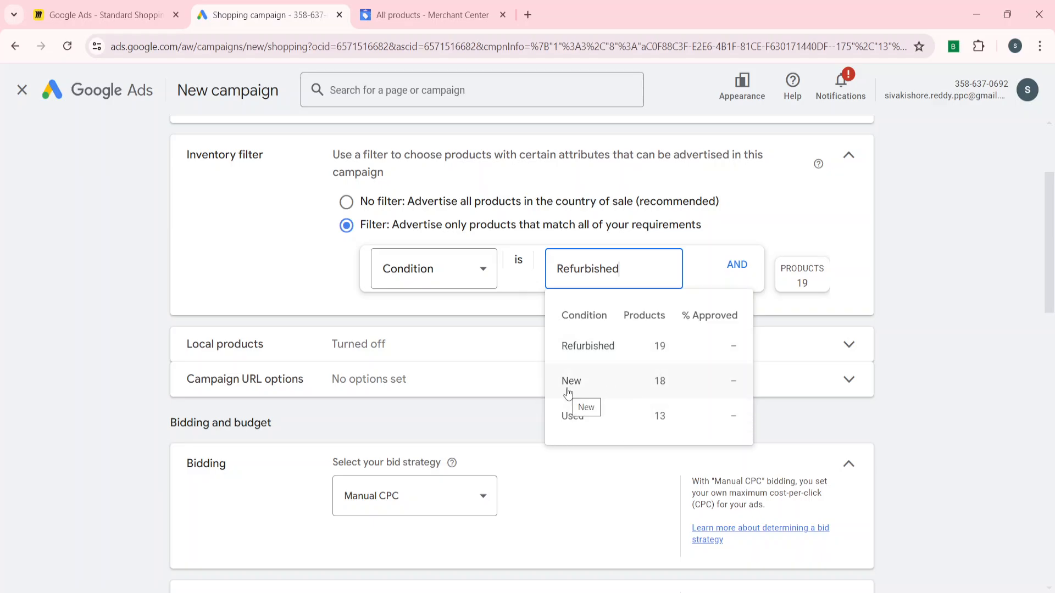
click(611, 391)
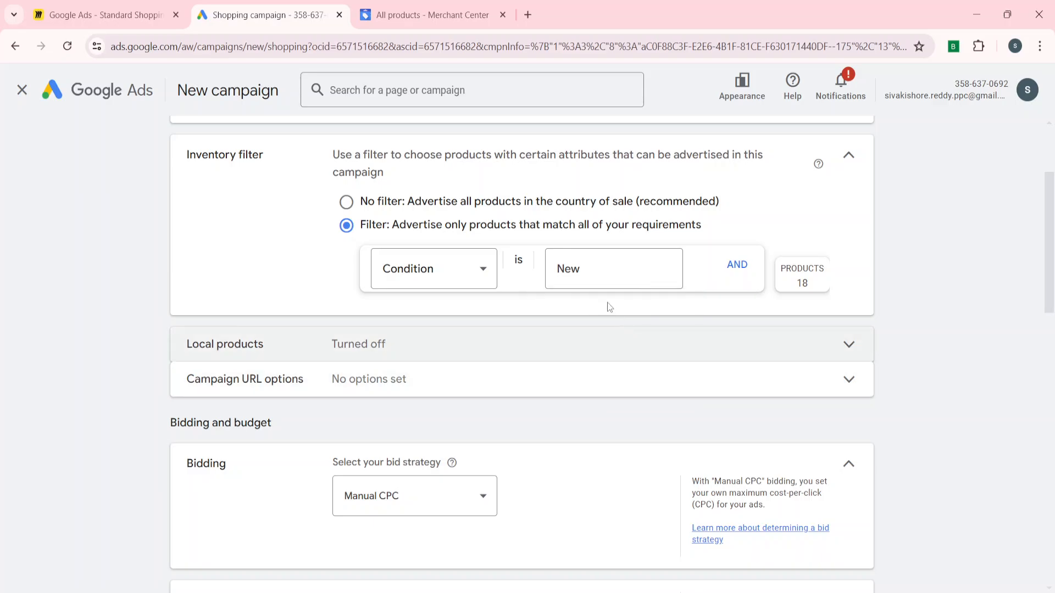
scroll(416, 494, down, 1)
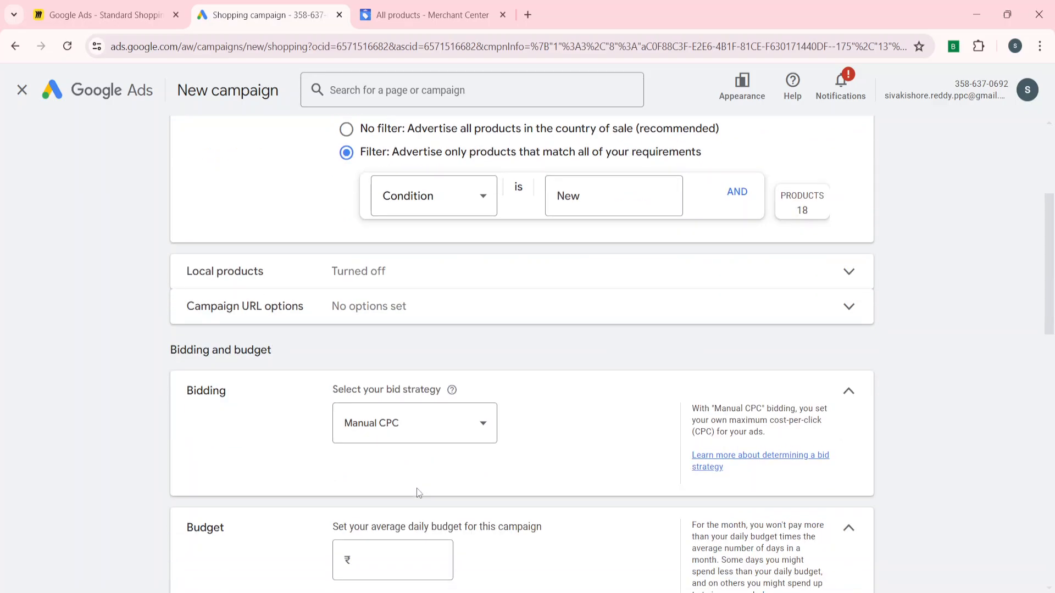
Step: Switch the inventory filter to advertise all products in the country of sale and collapse its section
scroll(419, 493, up, 2)
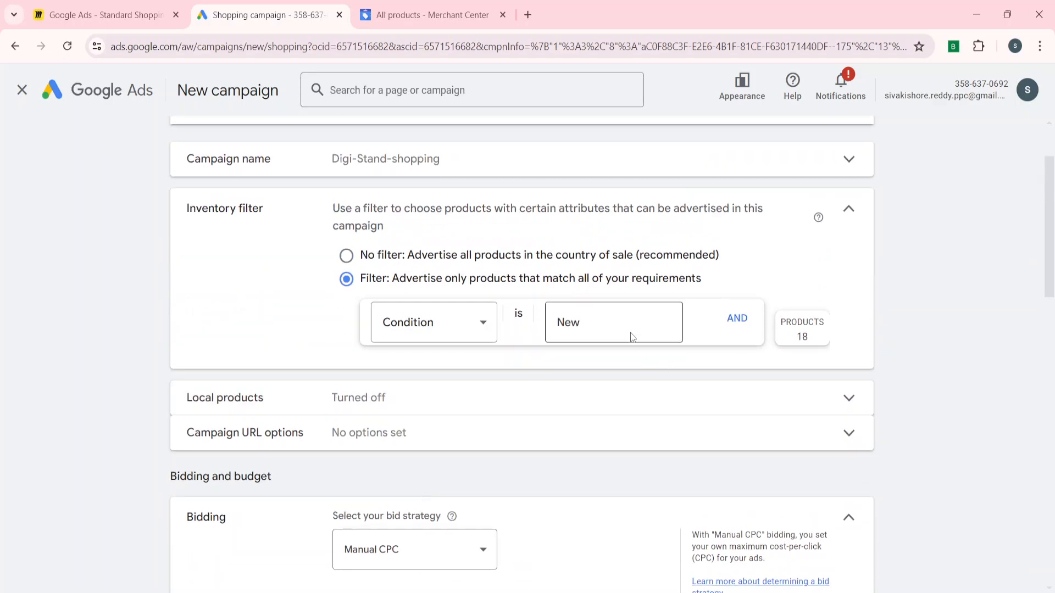
click(347, 256)
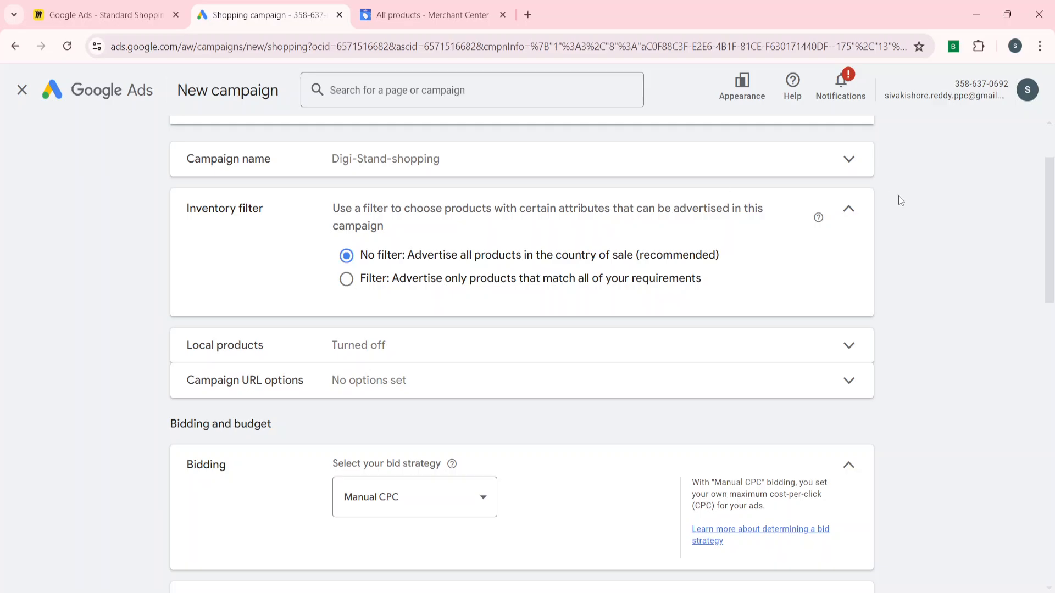
click(848, 209)
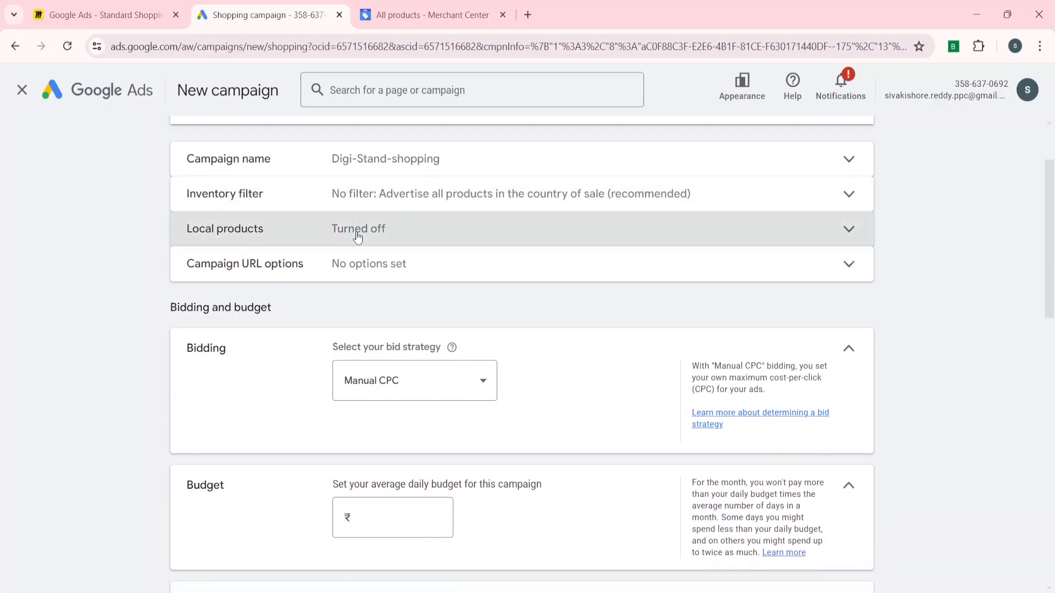
Step: Examine the local products setting and the campaign URL options, collapsing each section after viewing it
click(355, 231)
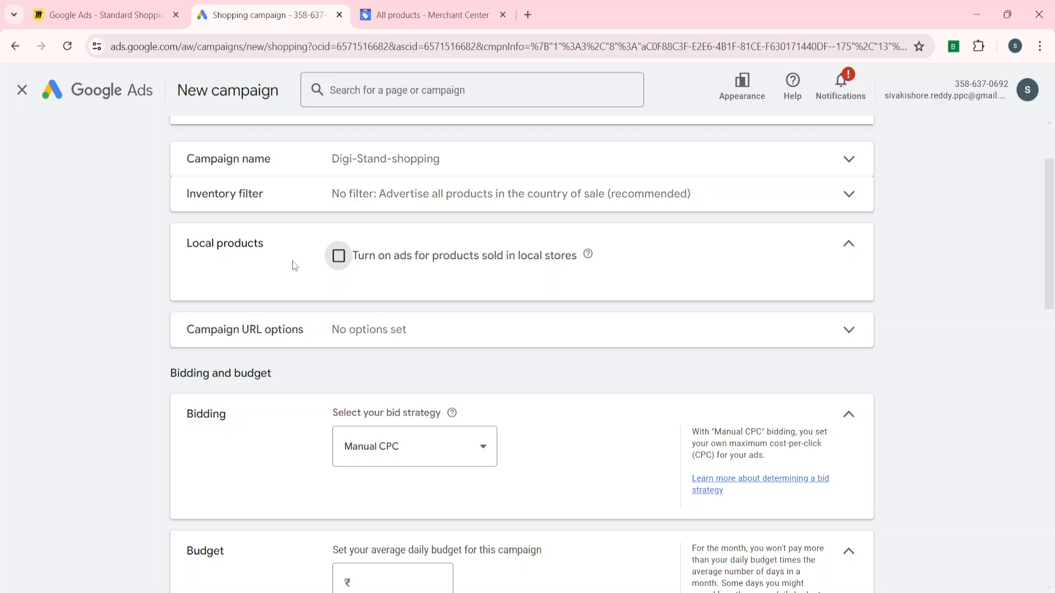
click(846, 246)
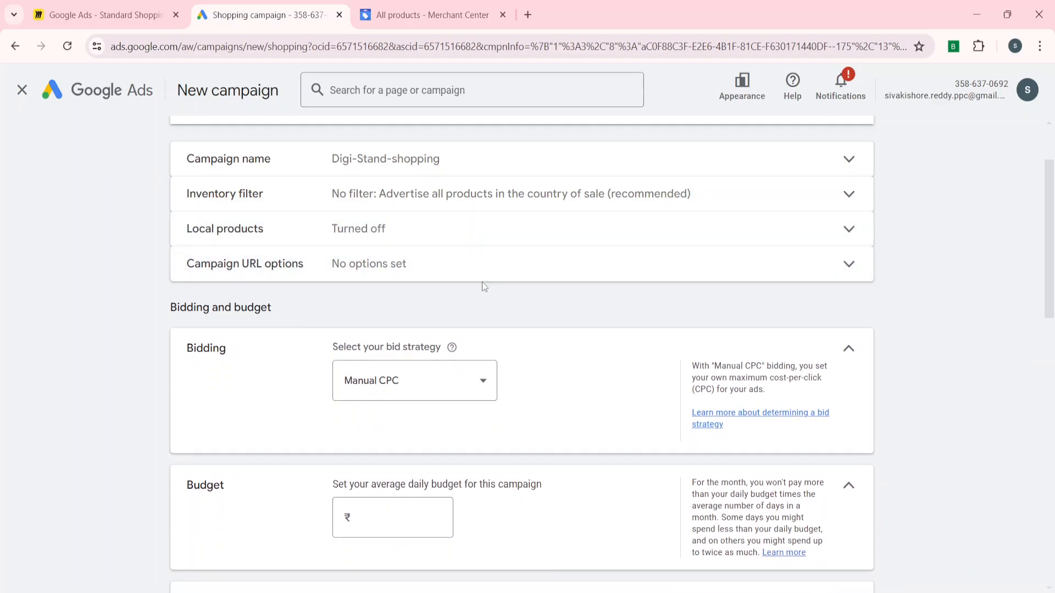
click(427, 274)
scroll(121, 389, down, 1)
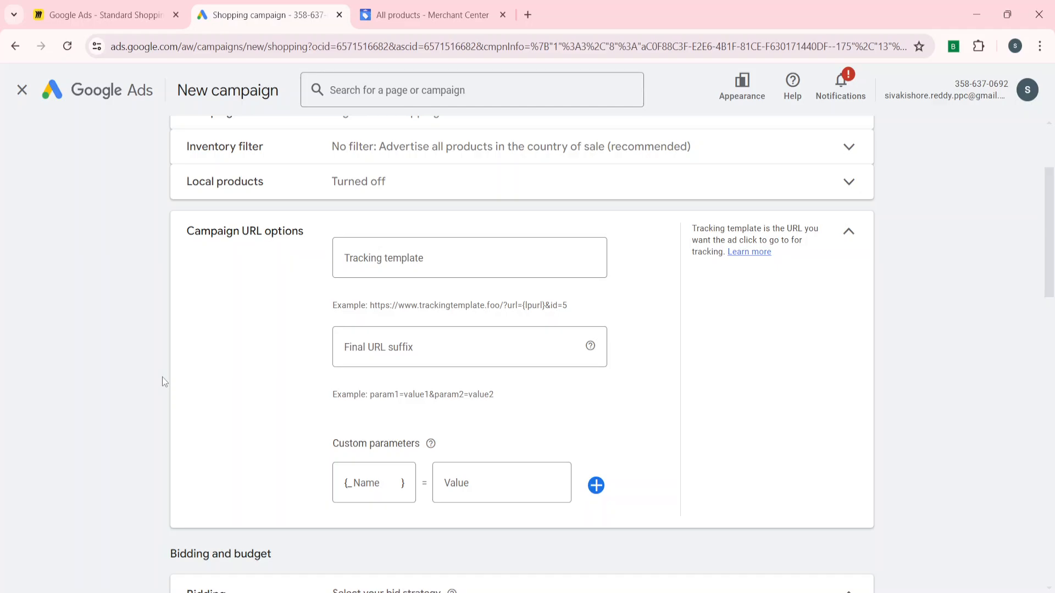
click(847, 230)
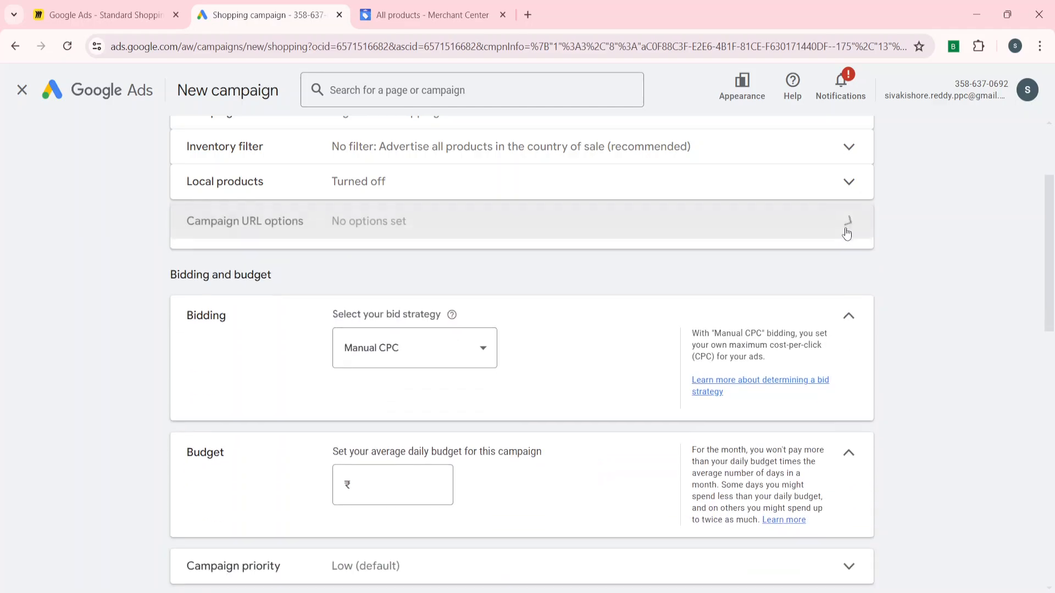
Step: Choose Manual CPC as the bid strategy and set the campaign's average daily budget to ₹1000
click(363, 333)
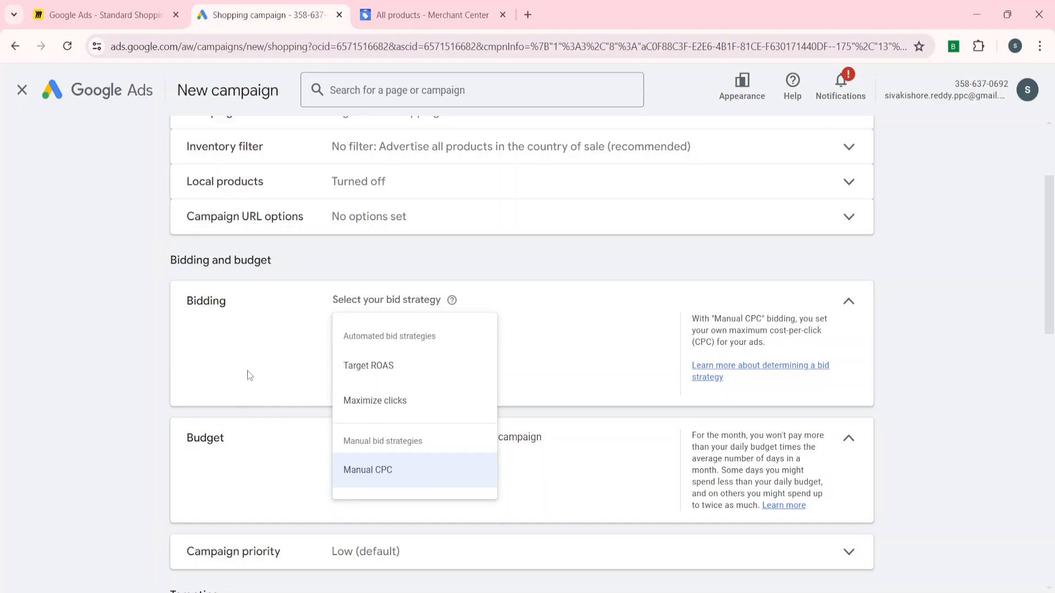
mouse_move(372, 374)
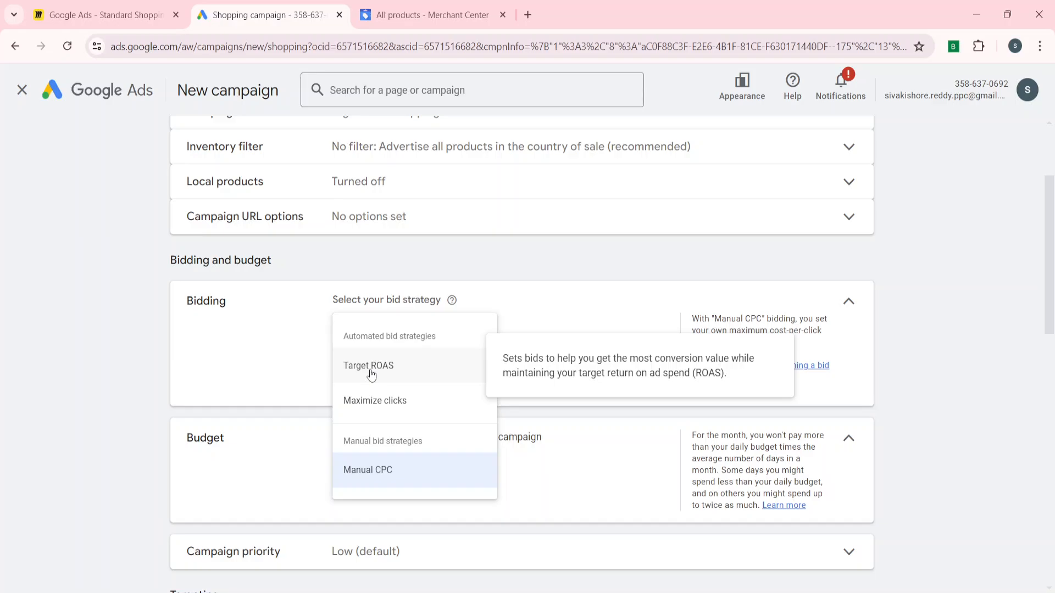
click(386, 476)
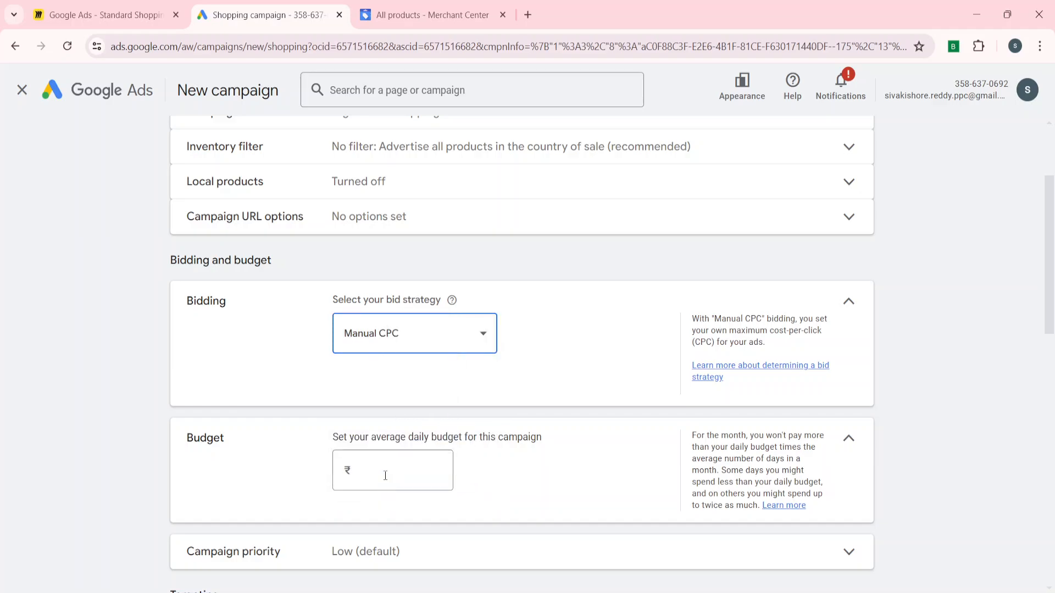
scroll(275, 427, down, 1)
click(383, 388)
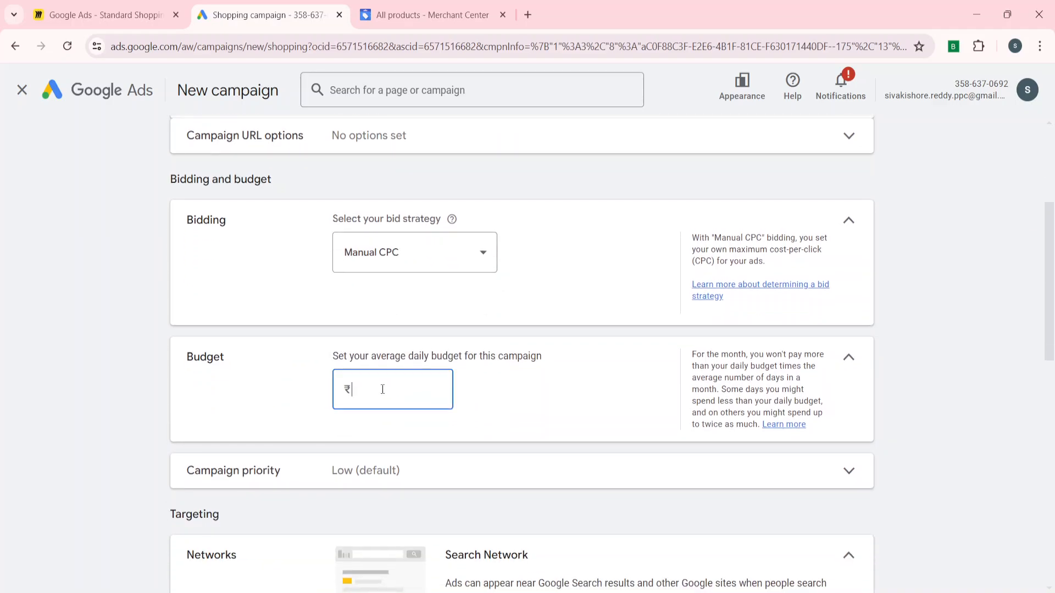
text(1000)
Step: Set the campaign priority to Low (default) and collapse its section
scroll(201, 421, down, 2)
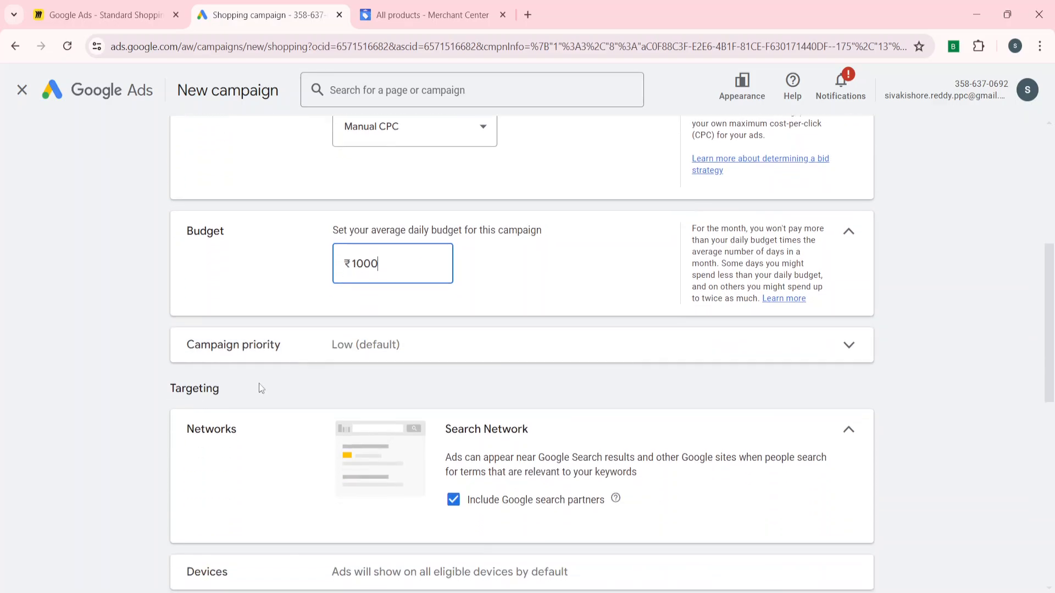
click(365, 344)
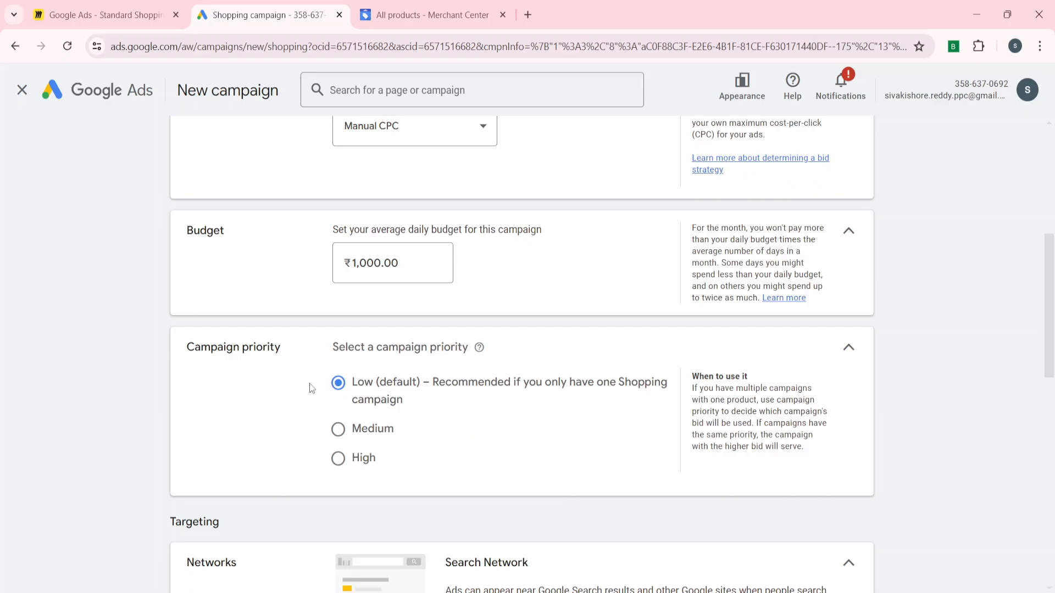
click(343, 466)
click(344, 385)
click(848, 347)
Step: Review the Search Network and search partners setting, collapse the Networks section and read the Devices setting
scroll(330, 385, down, 1)
scroll(278, 433, down, 1)
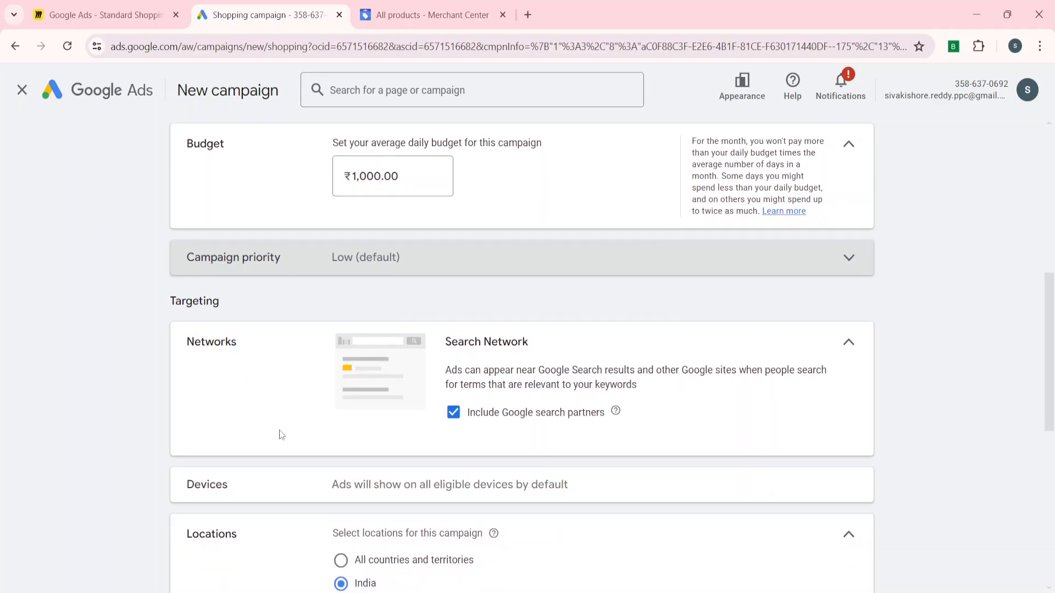
scroll(537, 282, down, 1)
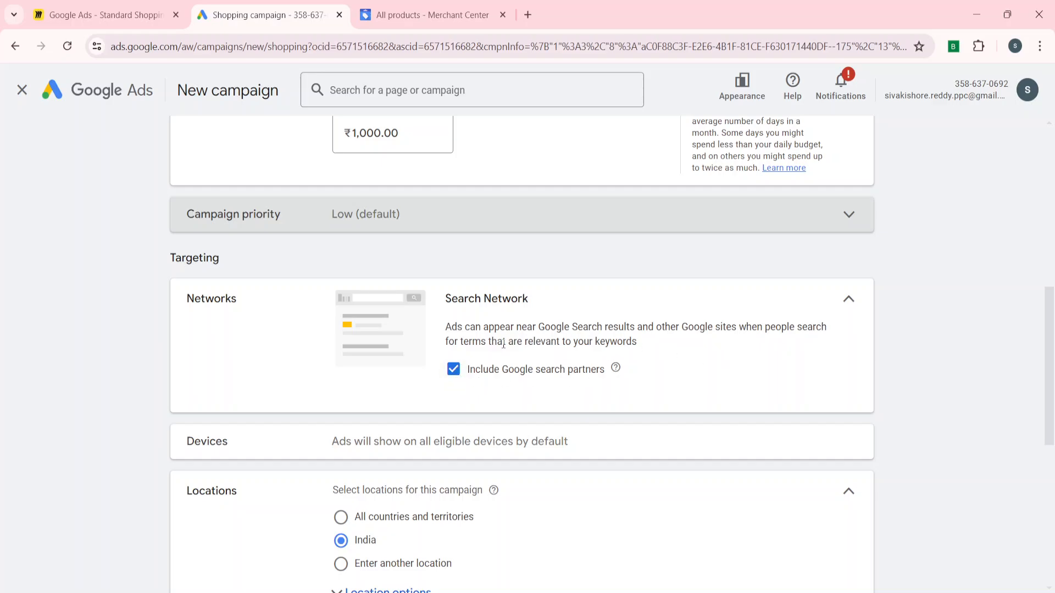
click(849, 299)
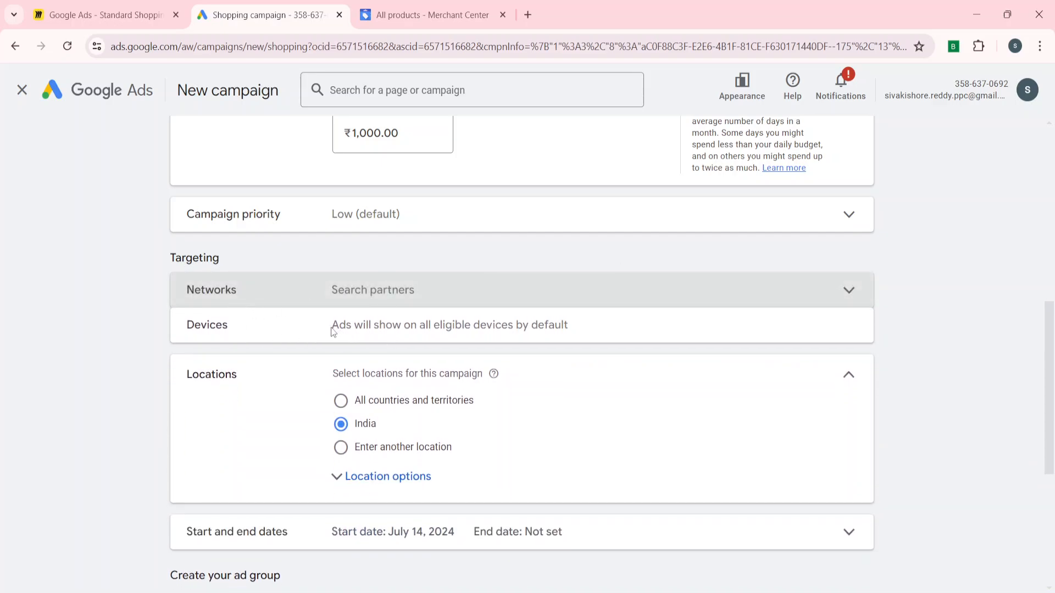
drag(332, 328, 584, 334)
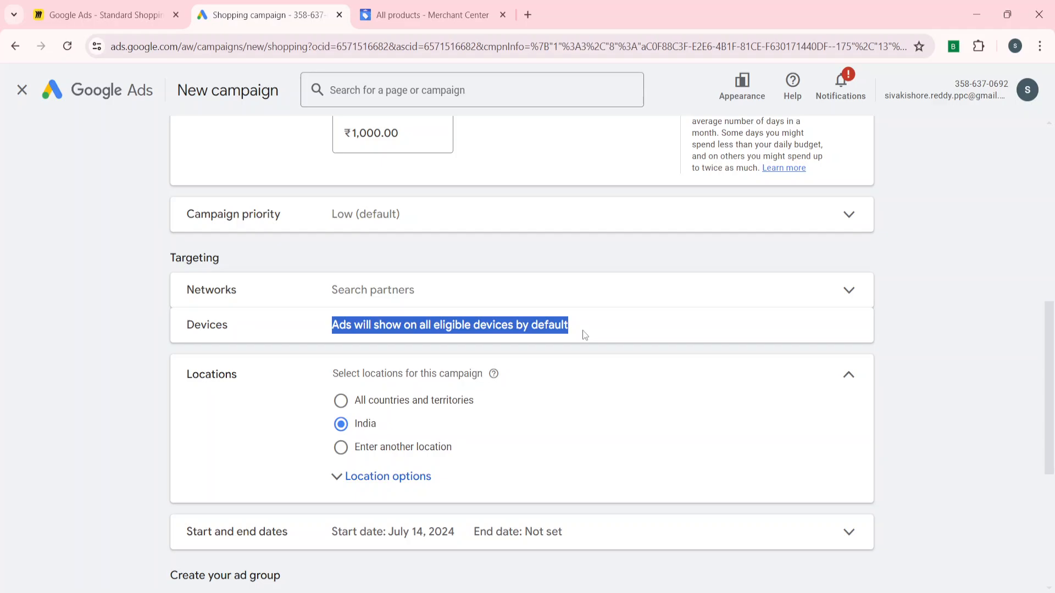
click(583, 331)
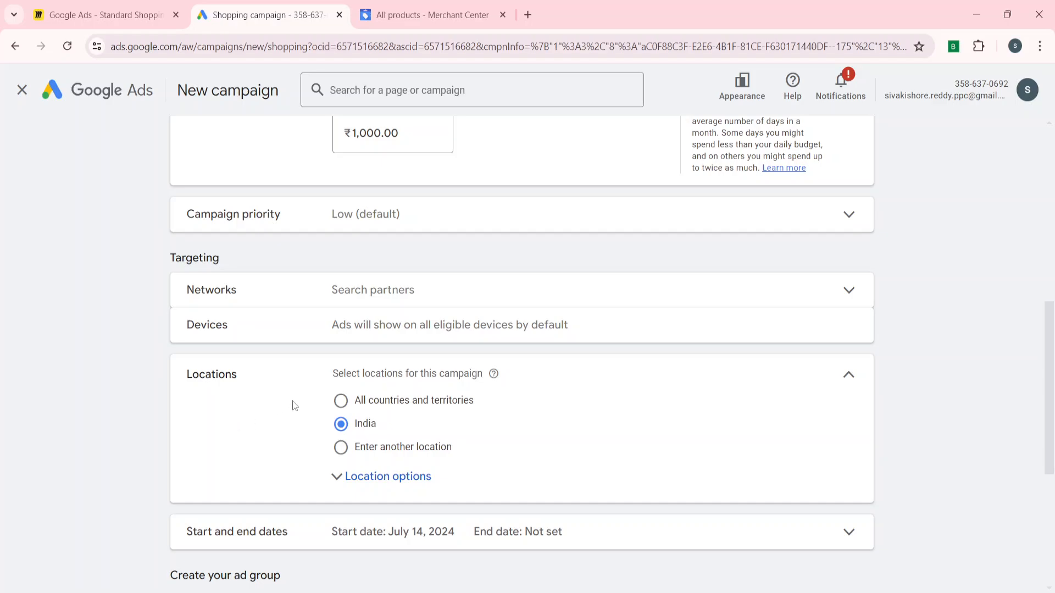
Step: Review the campaign's target locations and its start and end dates, collapsing both sections
scroll(293, 406, down, 2)
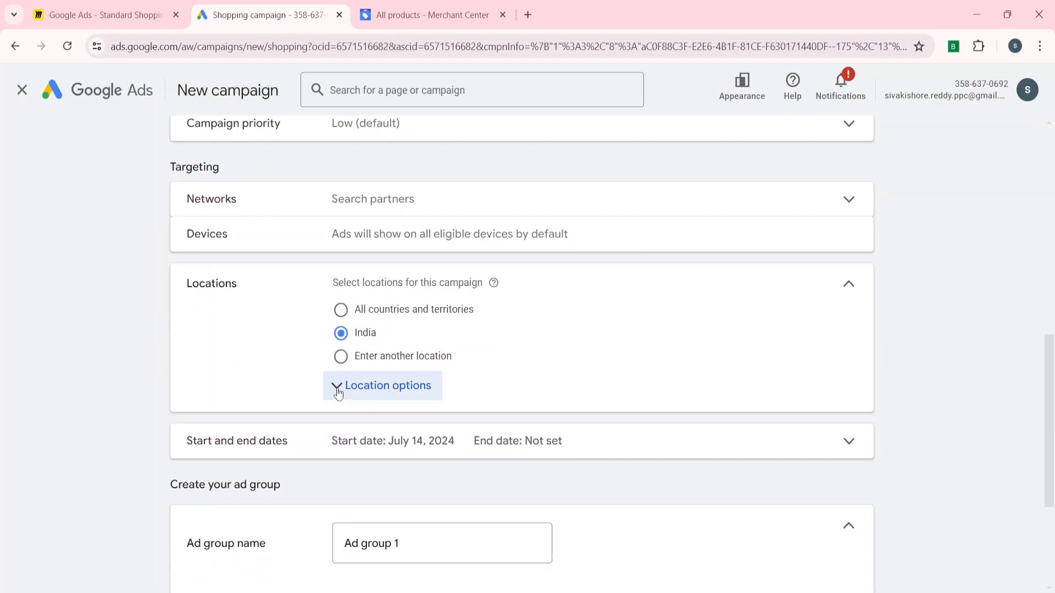
click(849, 284)
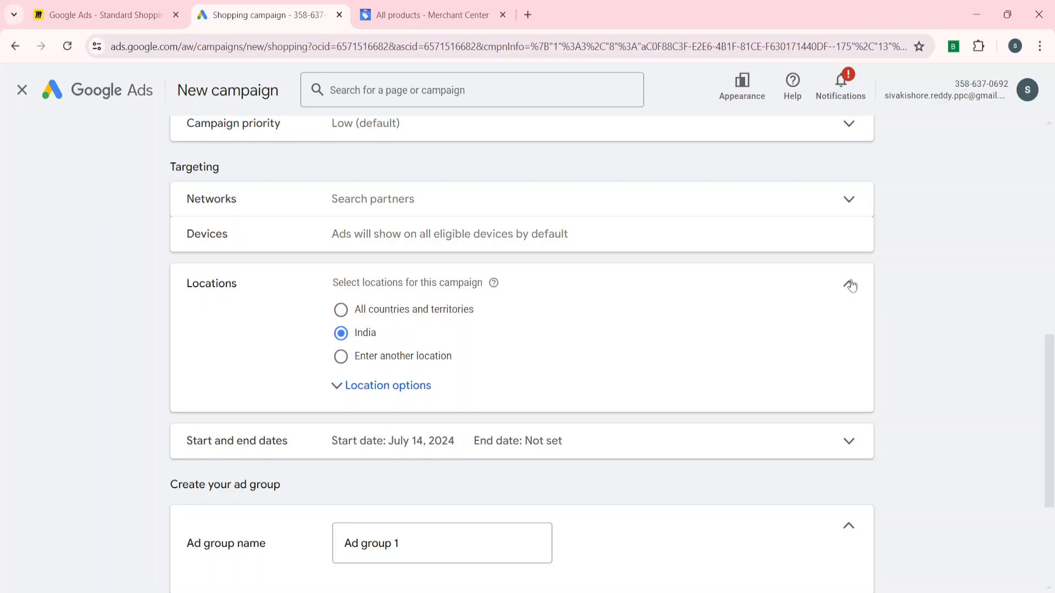
click(426, 315)
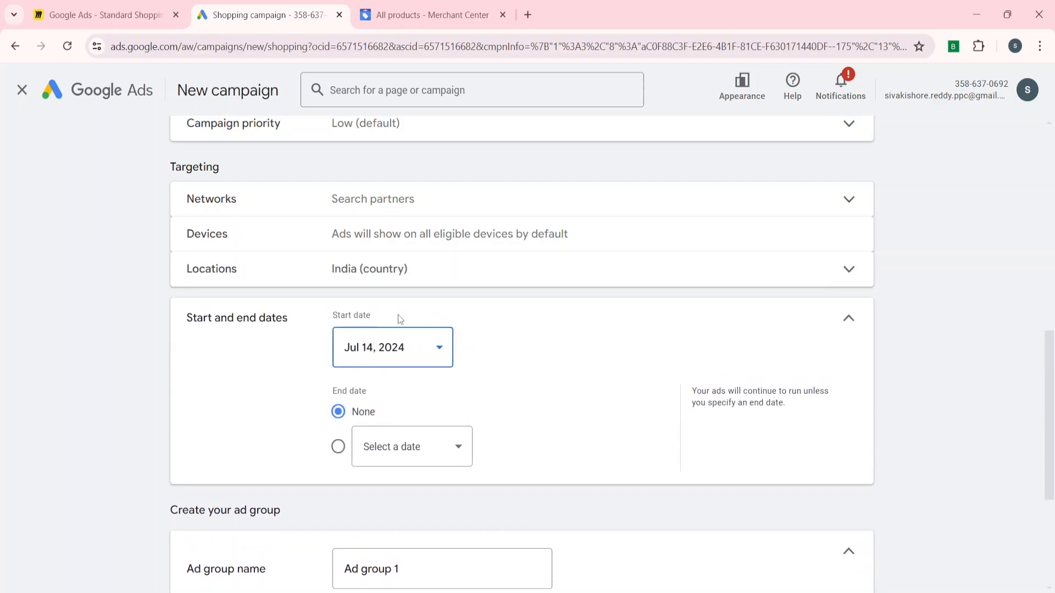
click(840, 315)
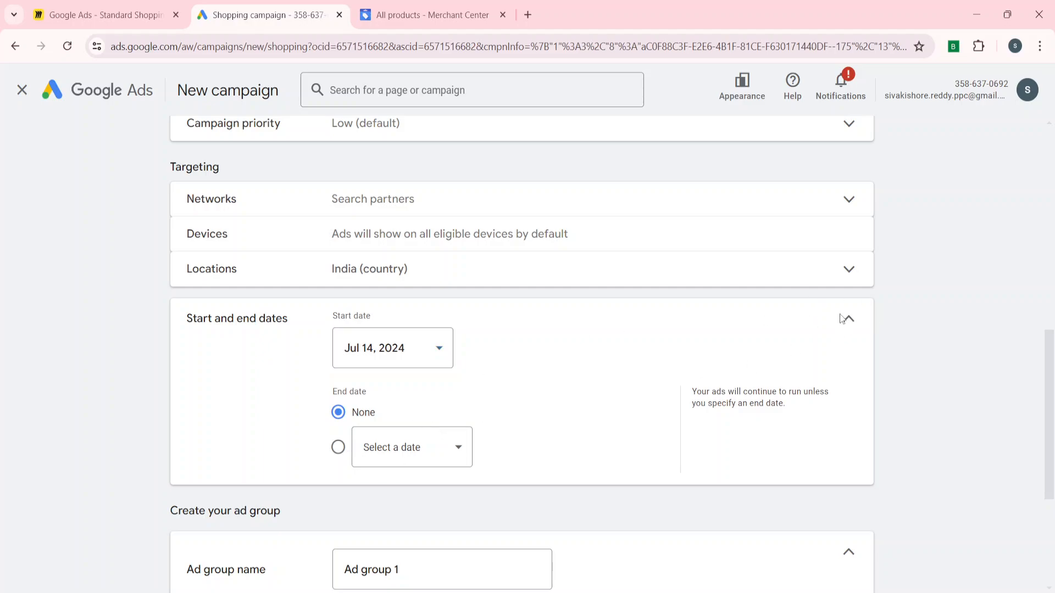
click(846, 318)
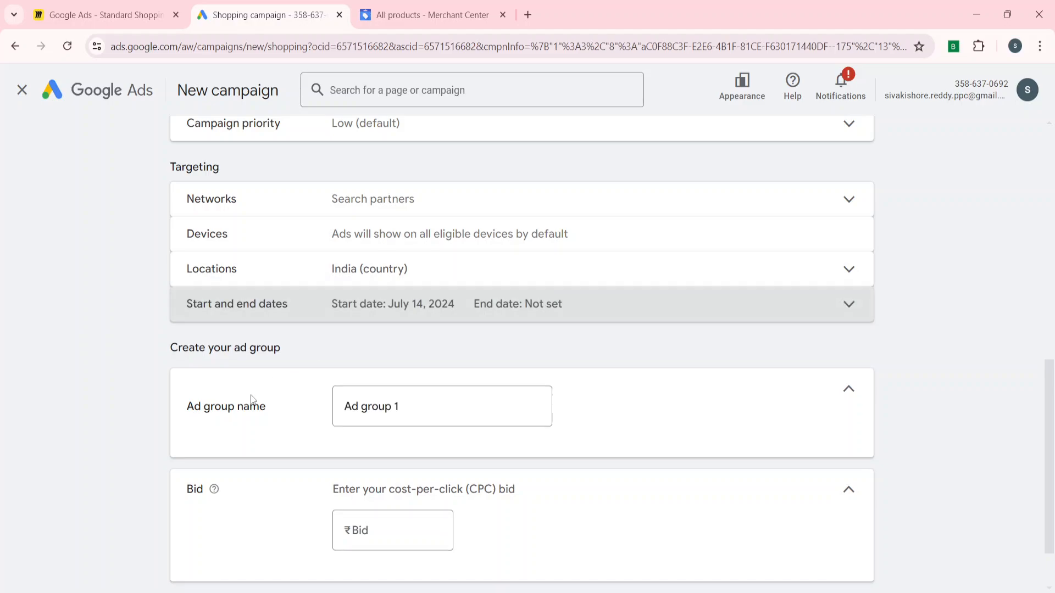
Step: Replace the default ad group name with Ear Rings
scroll(250, 402, down, 2)
drag(414, 336, 163, 355)
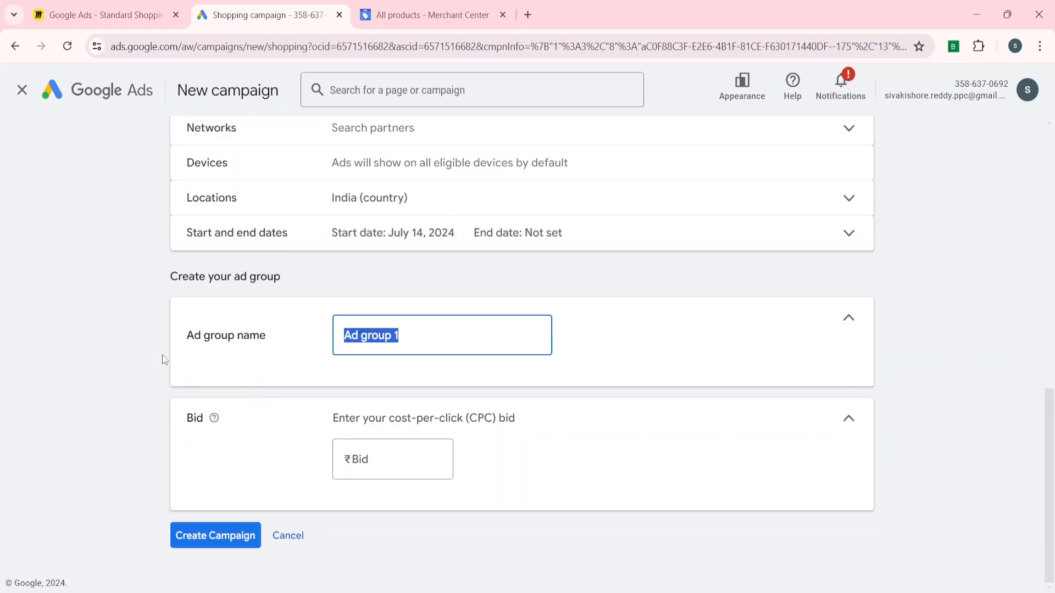
key(BackSpace)
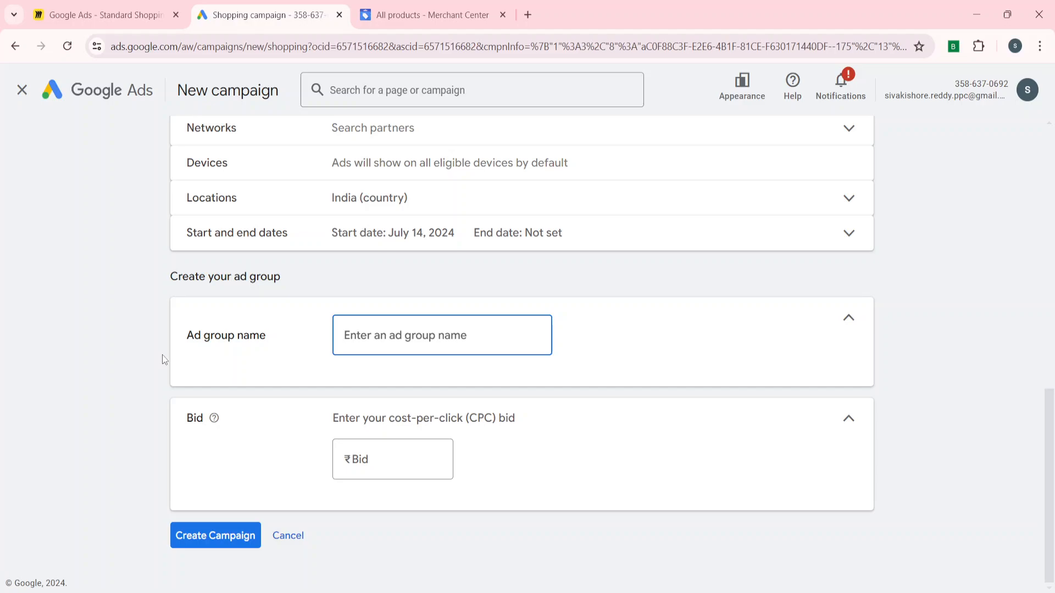
text(Ea)
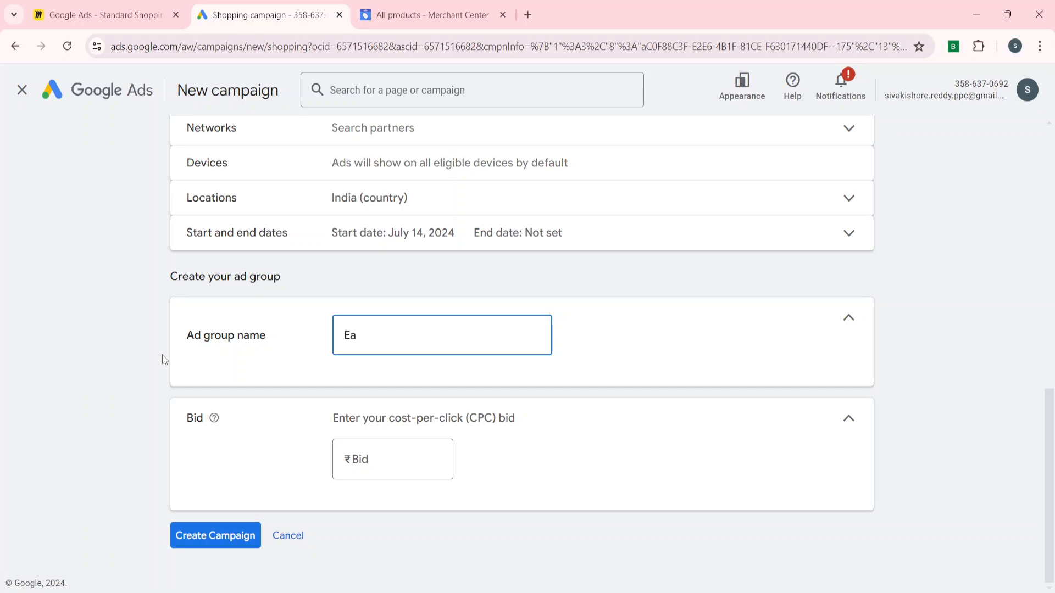
text(r Rings)
Step: Set the ad group's cost-per-click bid to ₹10, check the campaign settings and create the campaign
click(375, 460)
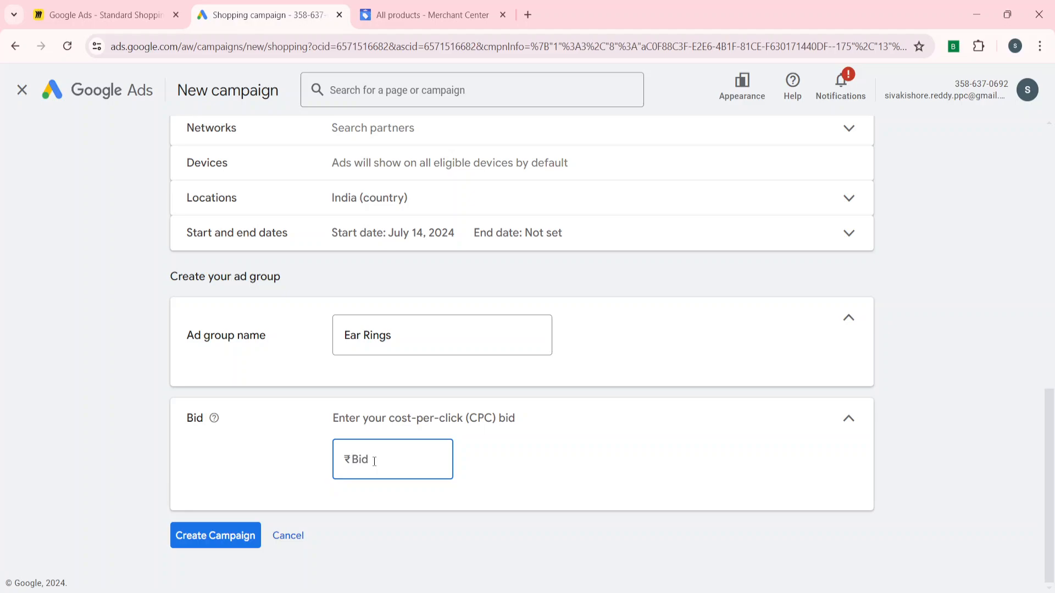
text(10)
scroll(121, 445, up, 5)
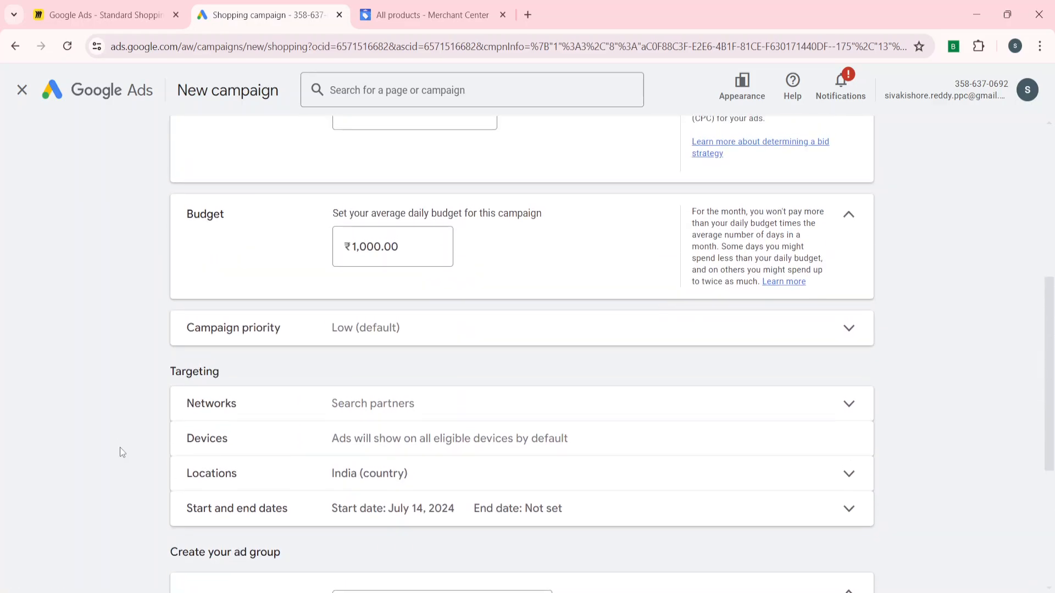
scroll(120, 449, down, 5)
click(231, 534)
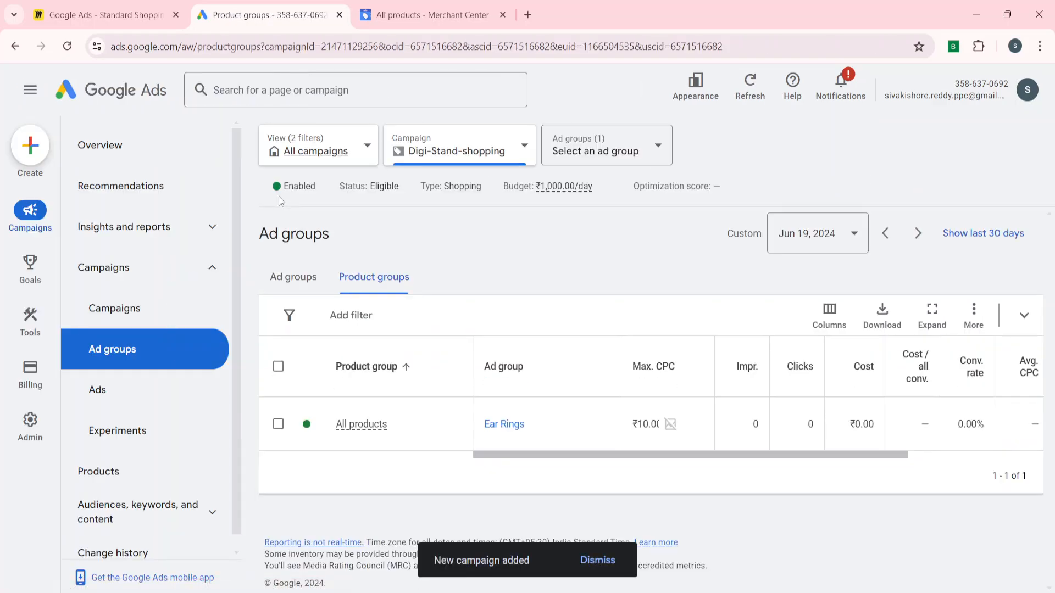
Step: Review the ad groups list of the new Digi-Stand-shopping campaign
click(294, 277)
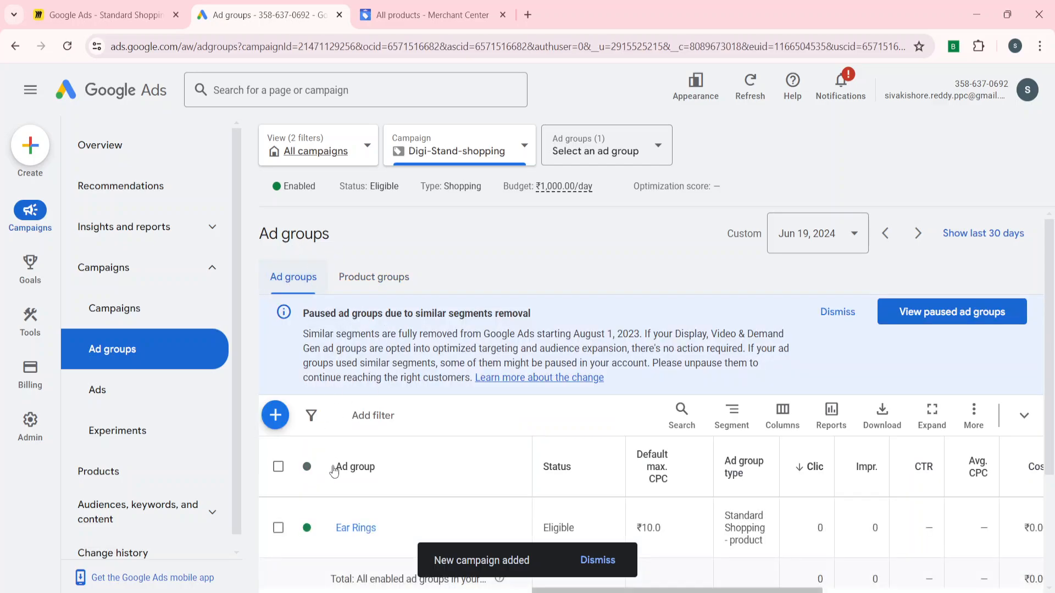
scroll(352, 483, down, 3)
scroll(340, 475, up, 2)
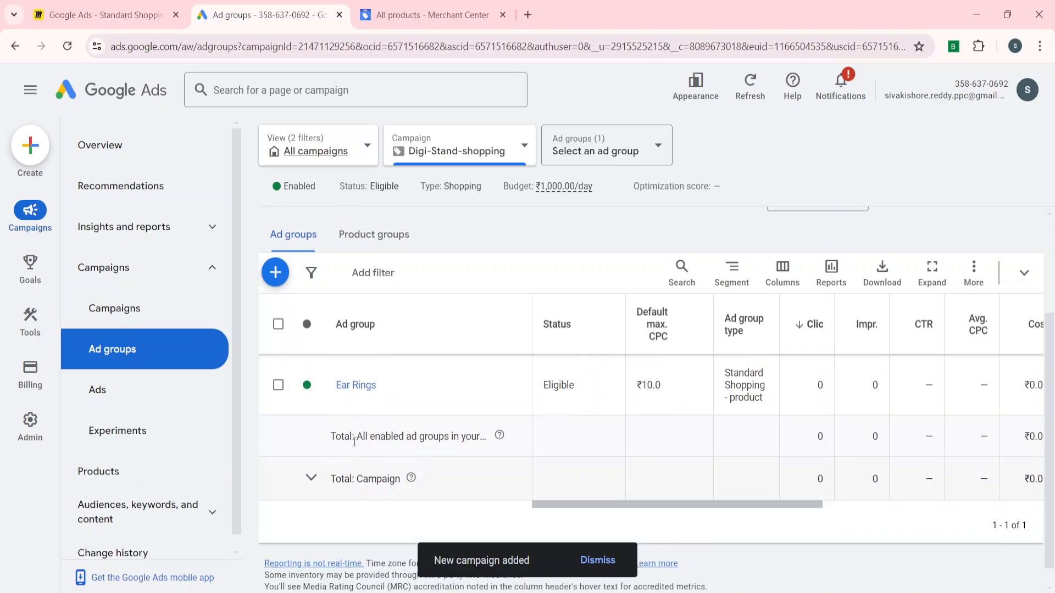
Step: Show all campaigns in the account, dismiss the notification and review the Digi-Stand-shopping row, including its campaign type
click(173, 313)
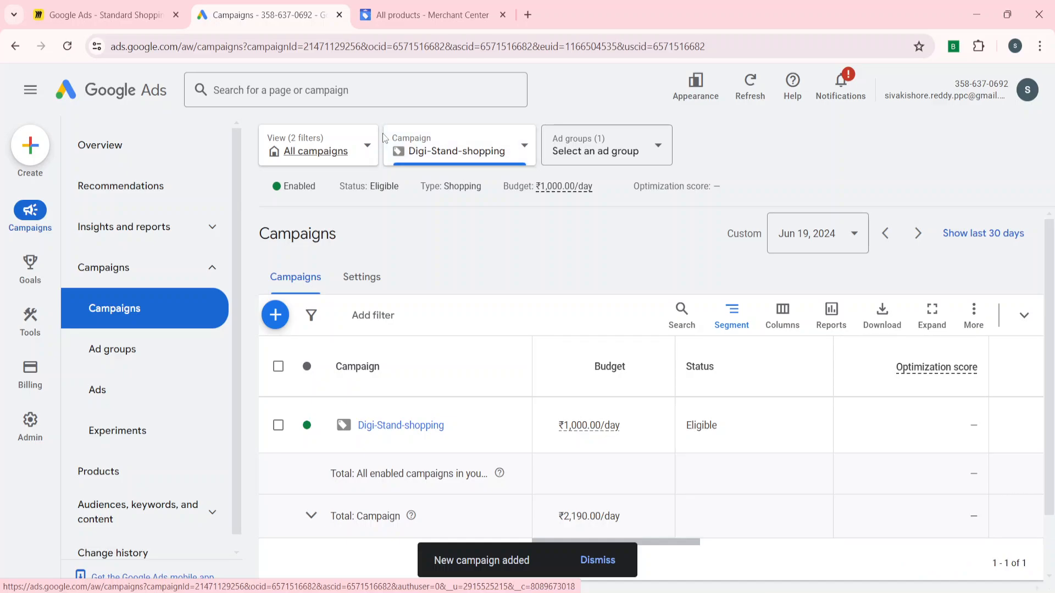
click(347, 147)
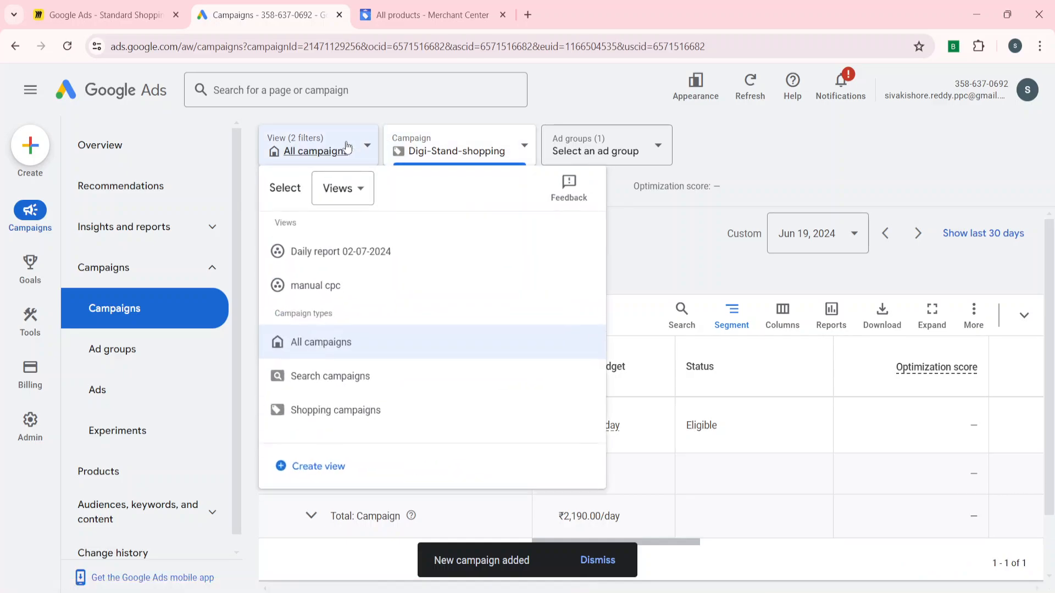
click(333, 359)
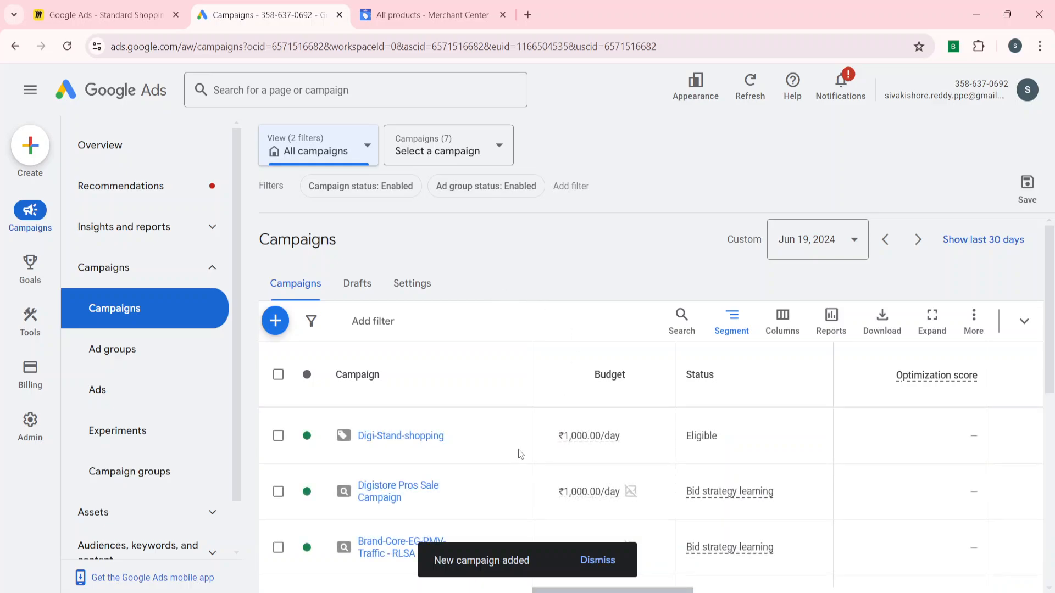
click(596, 560)
scroll(454, 438, down, 1)
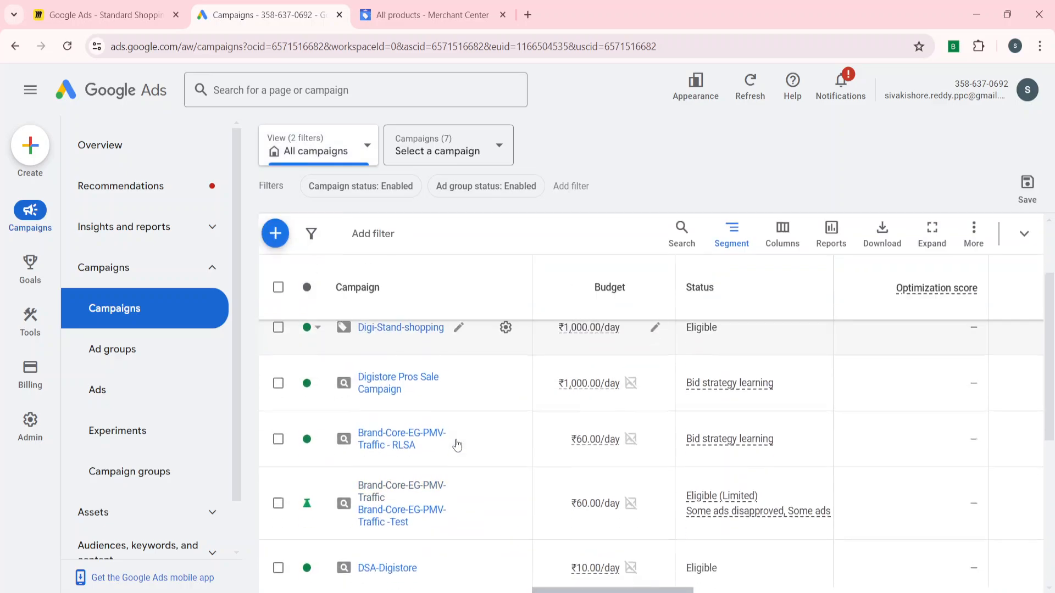
scroll(801, 453, right, 5)
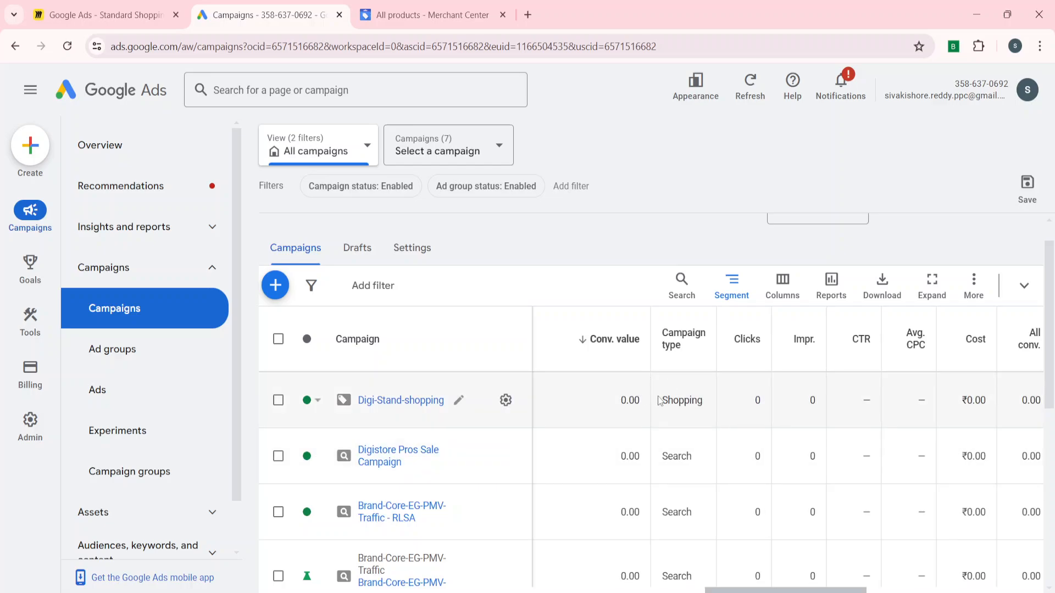
Step: Open the Digi-Stand-shopping campaign and show the product groups of its Ear Rings ad group
click(373, 400)
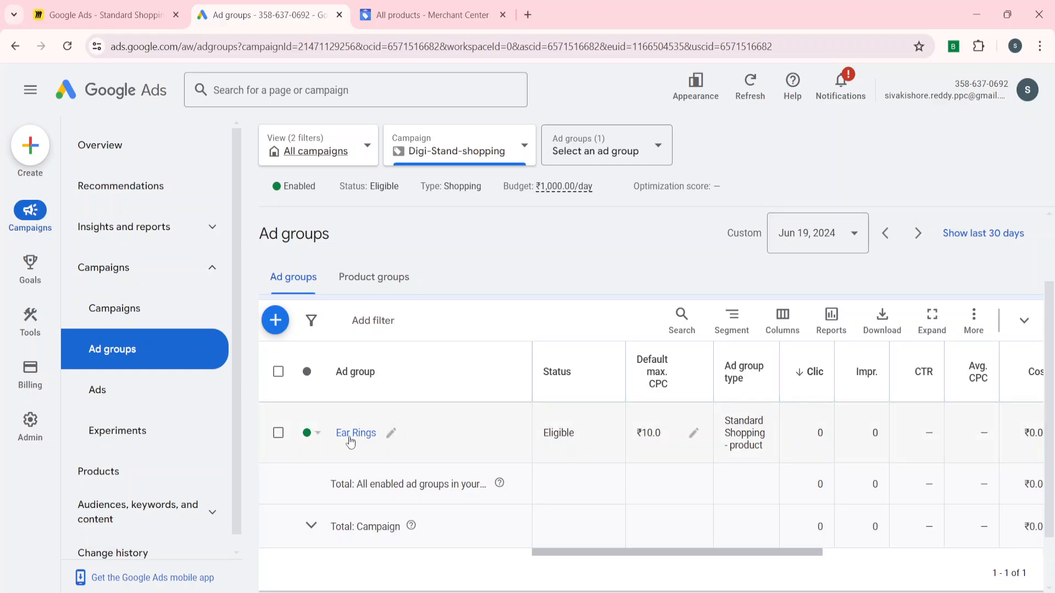
click(356, 433)
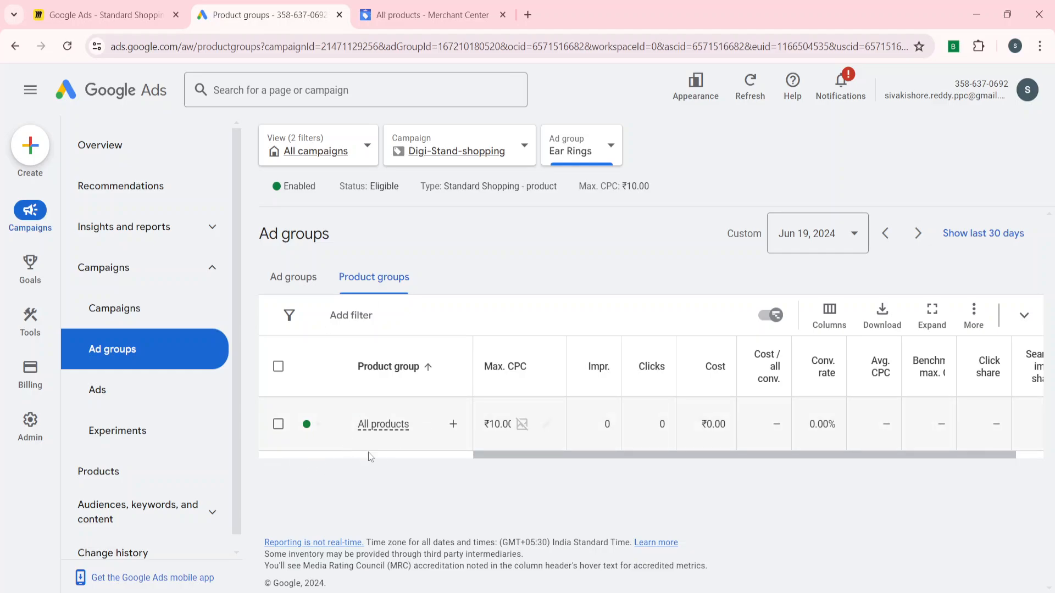
mouse_move(358, 447)
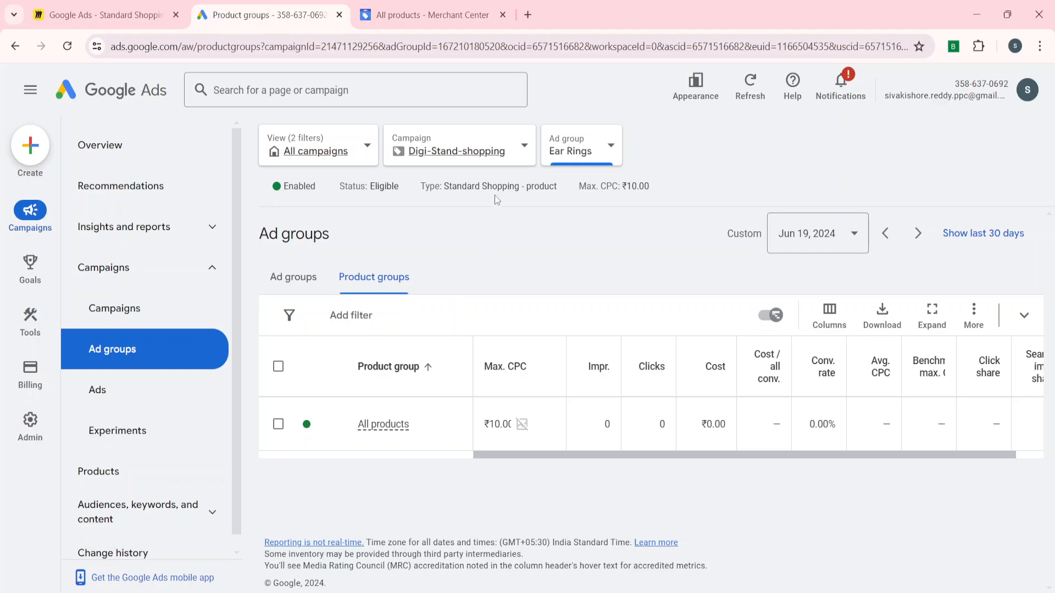
Step: Switch to Merchant Center and open the Google Sheet behind the PRODUCTS SOURCE 1 data source
click(450, 2)
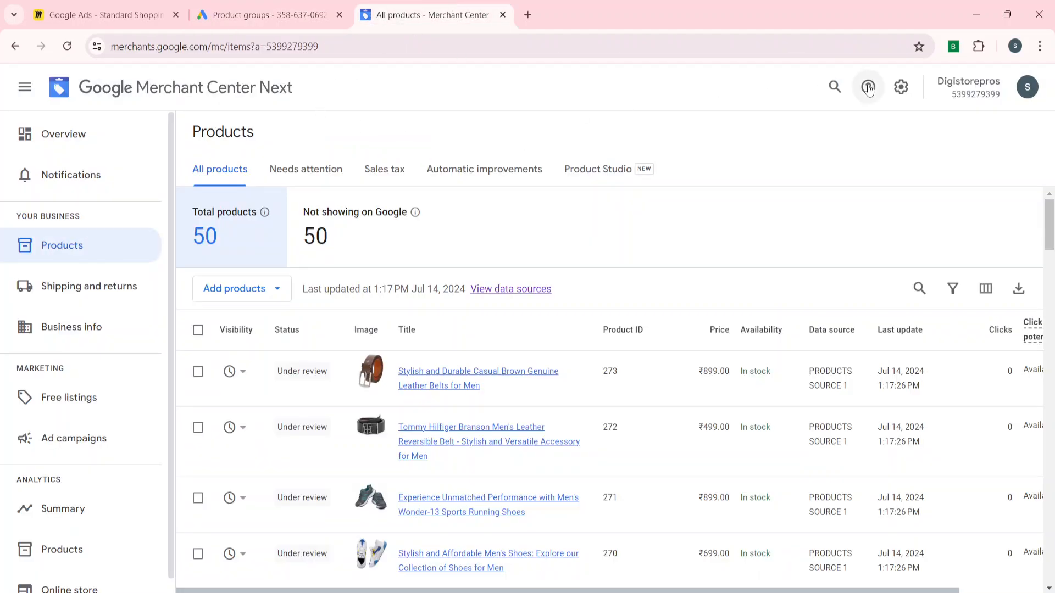
click(901, 87)
click(868, 142)
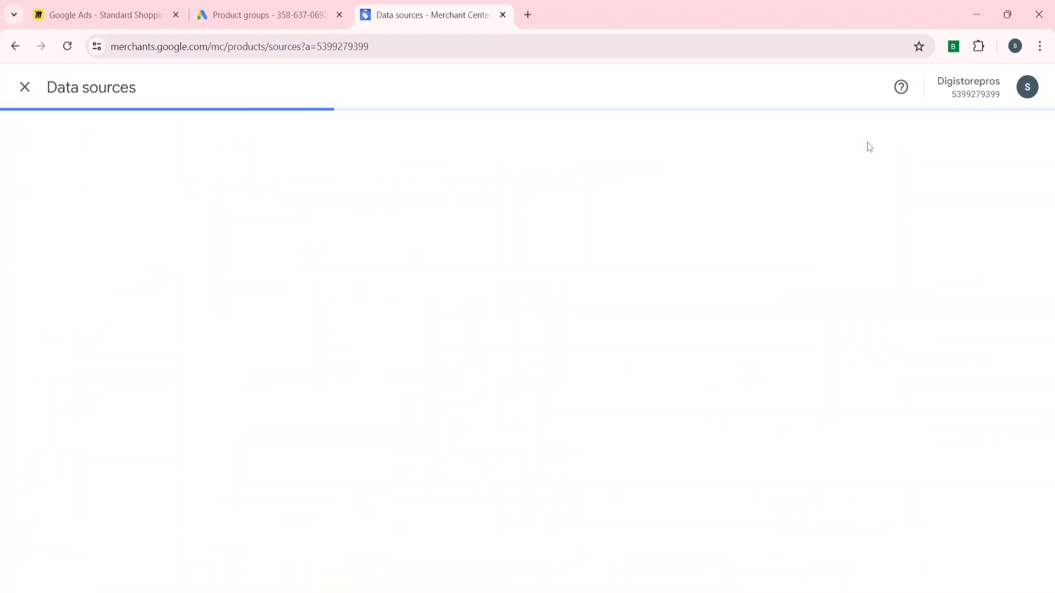
click(264, 15)
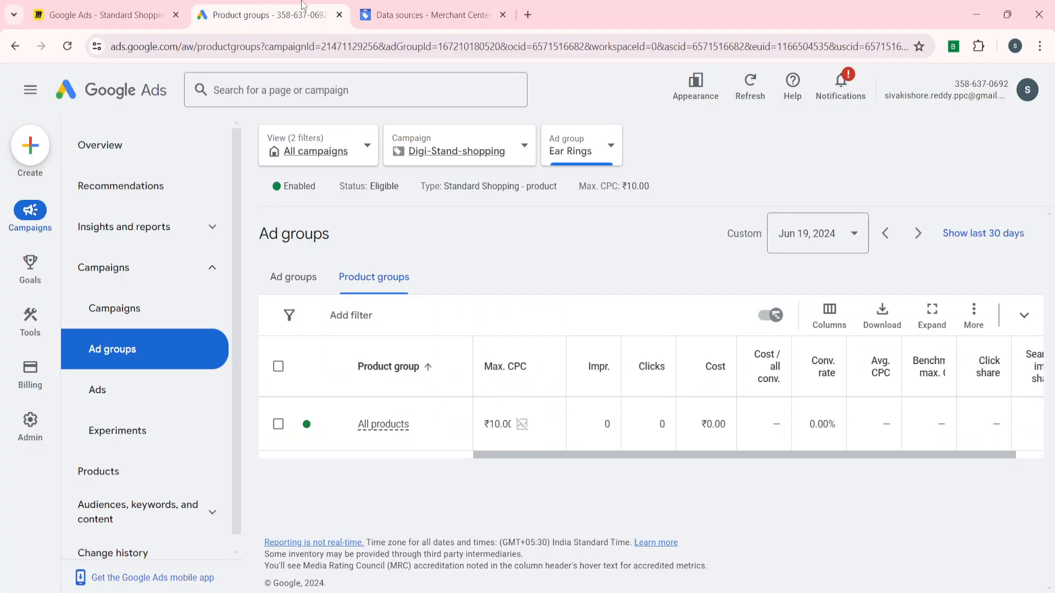
click(424, 8)
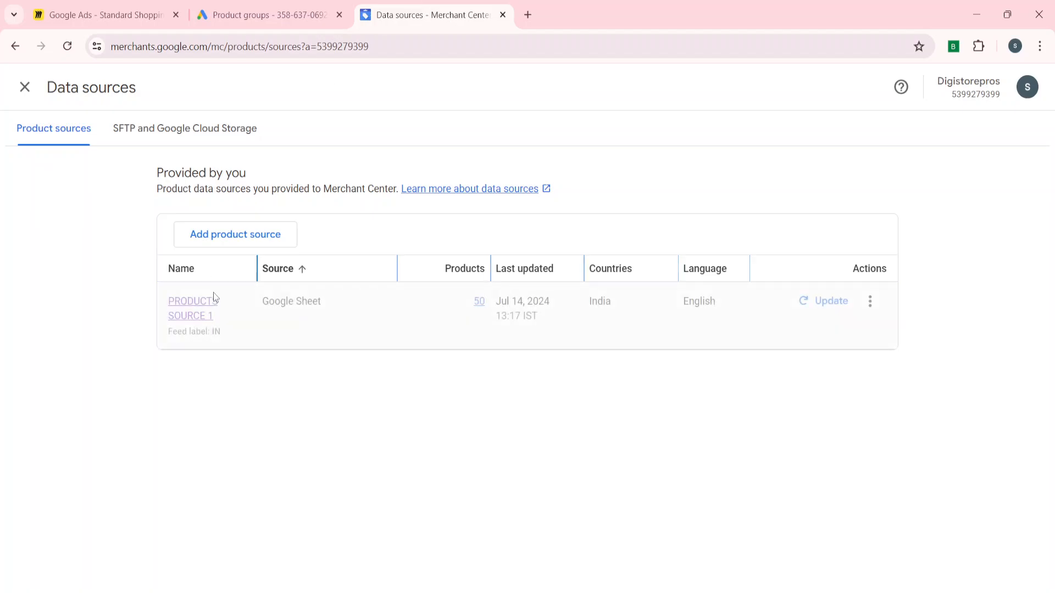
click(190, 308)
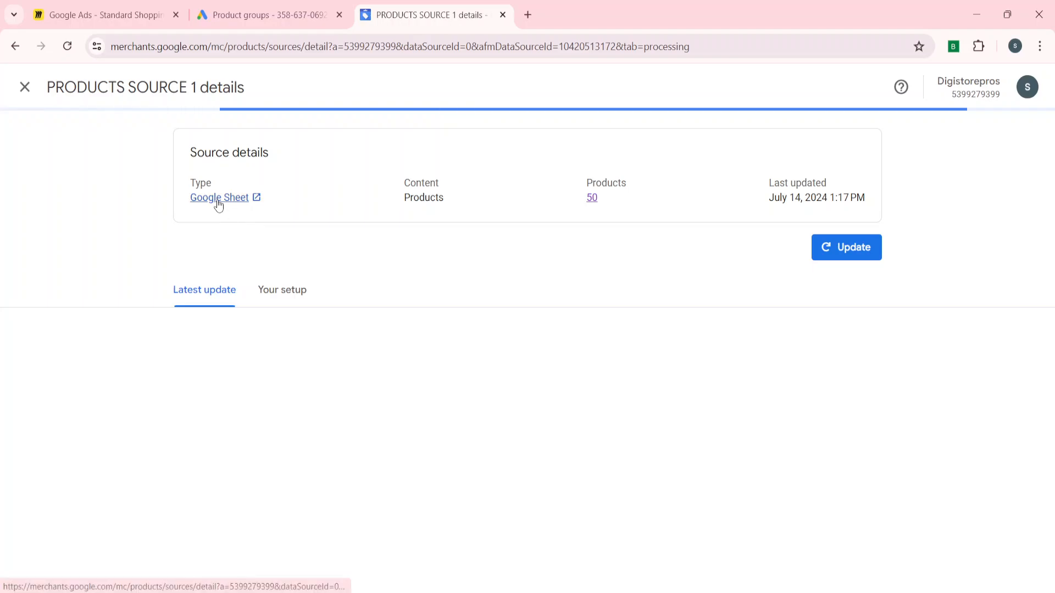
click(218, 199)
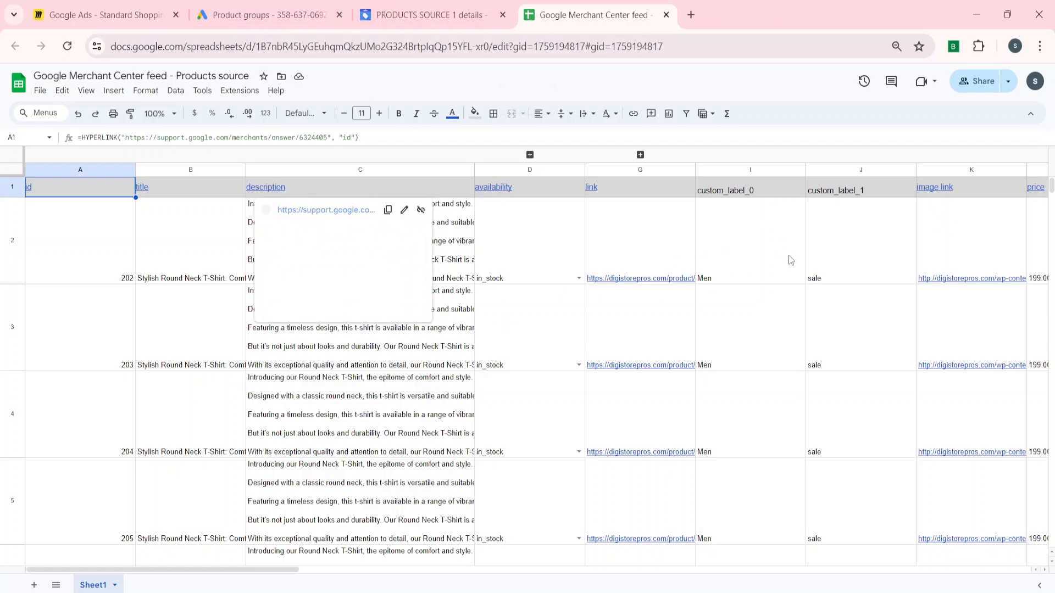
Step: Back in Google Ads, start subdividing the Ear Rings ad group's All products group and choose Condition as the attribute
click(251, 4)
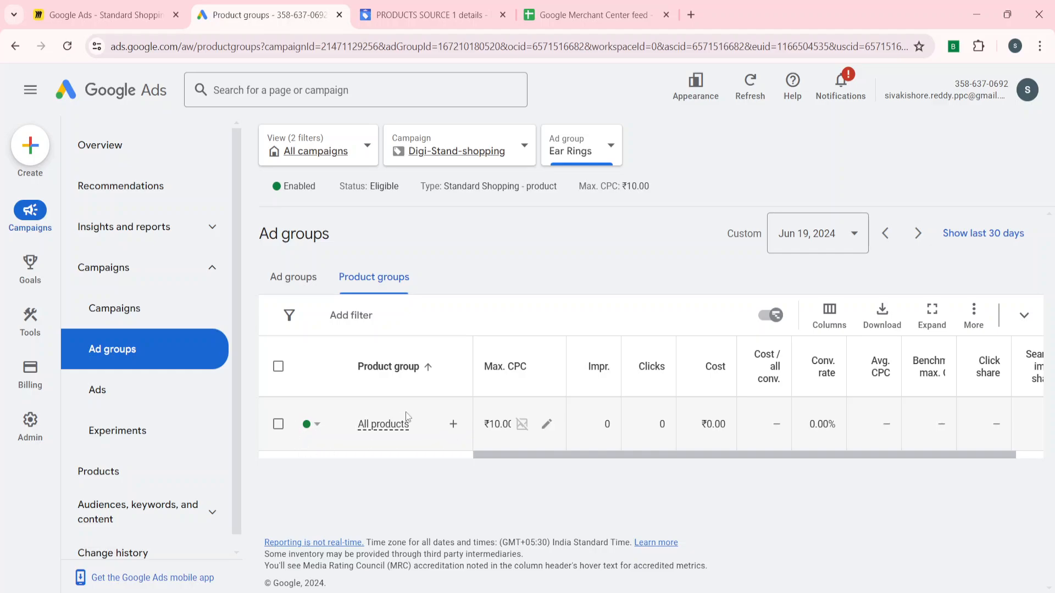
mouse_move(398, 431)
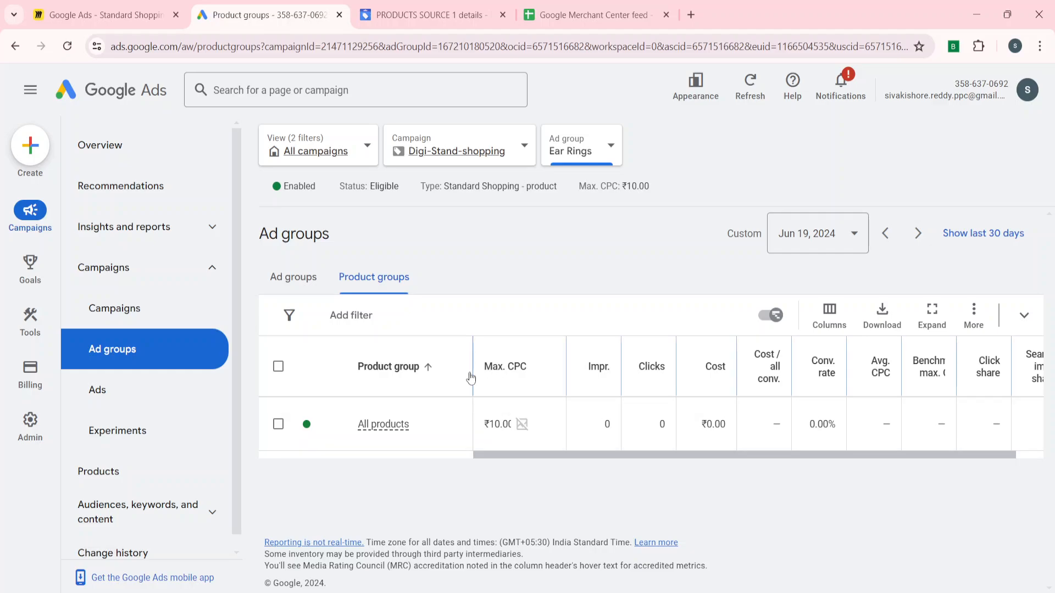
click(454, 426)
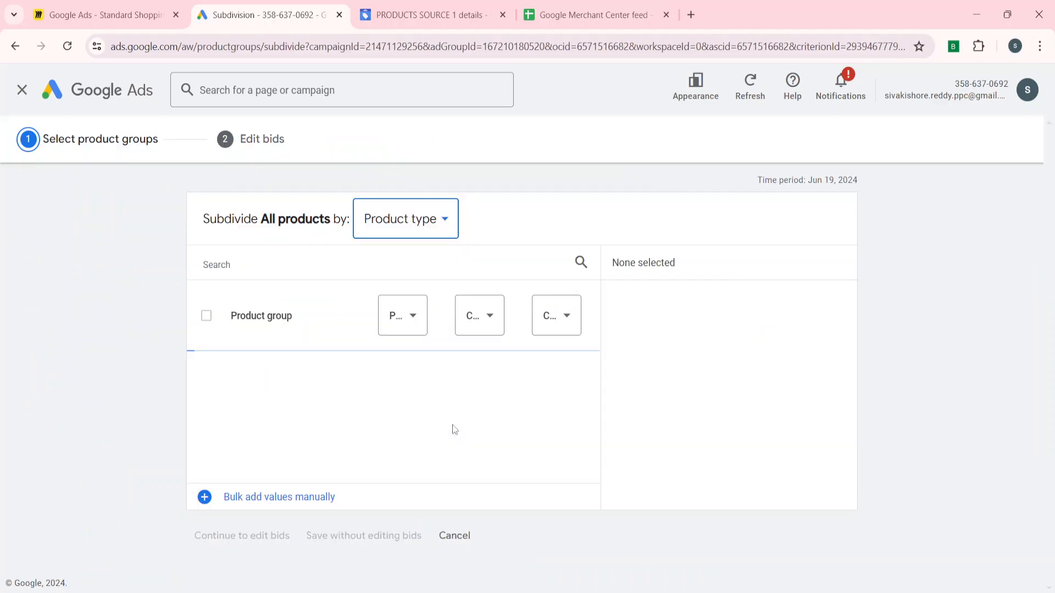
click(406, 230)
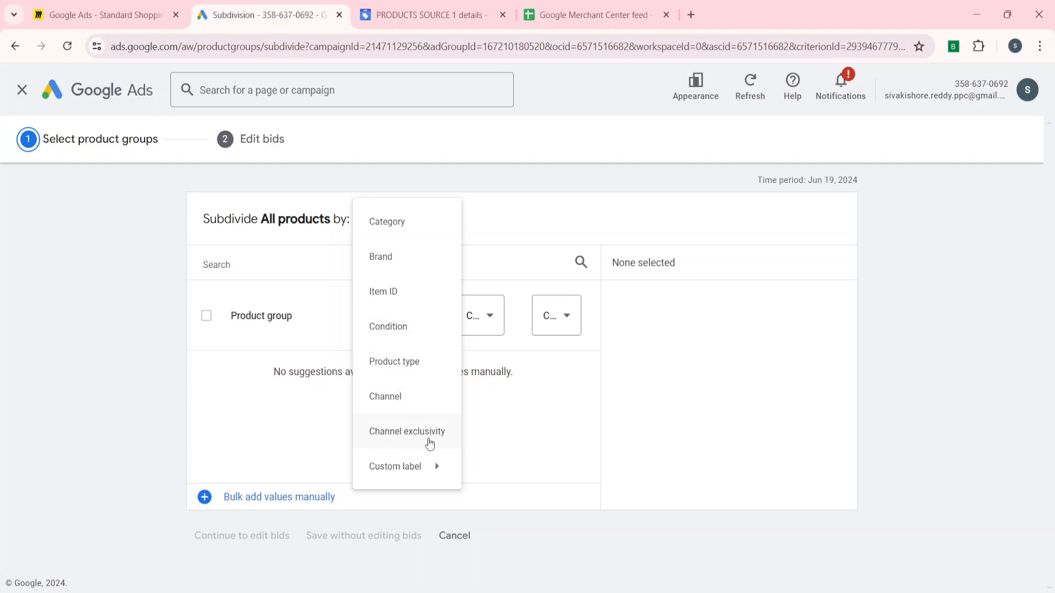
mouse_move(394, 479)
click(396, 332)
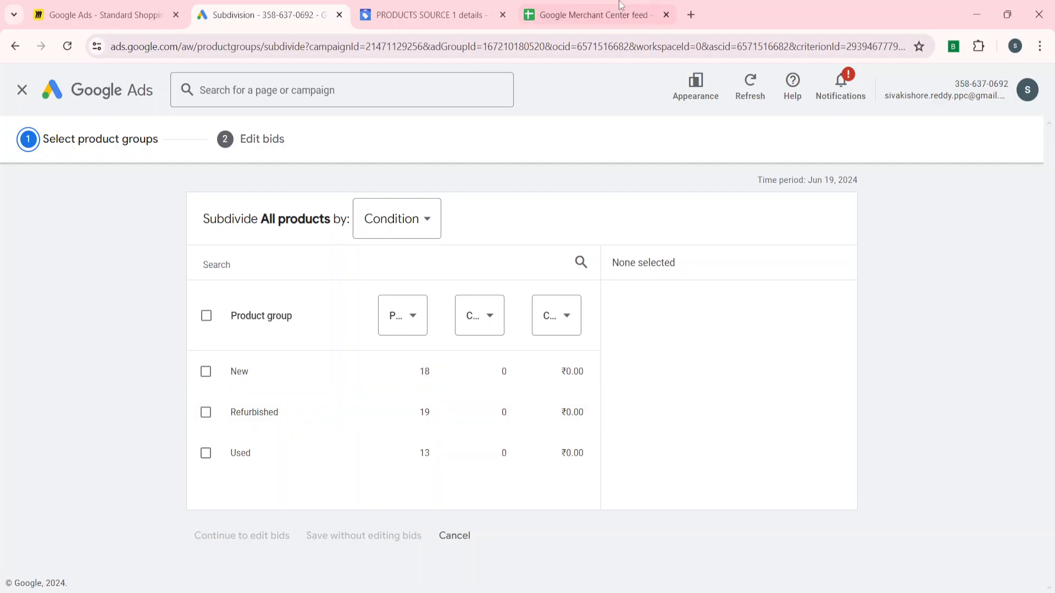
Step: Switch to the Merchant Center feed sheet and examine the custom_label_0 and custom_label_1 values across the product rows
click(599, 13)
scroll(739, 400, down, 2)
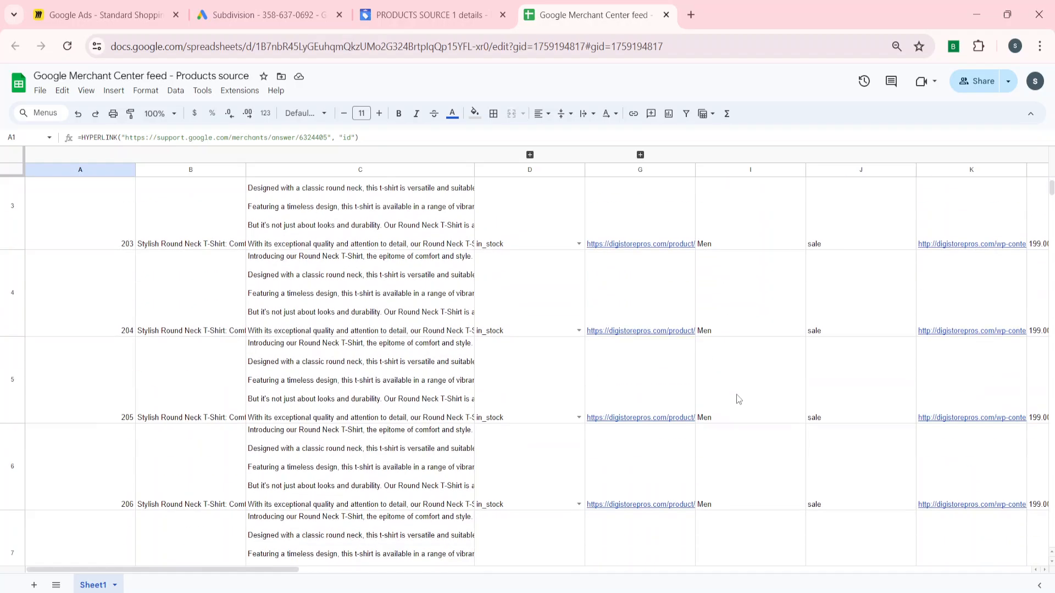
scroll(790, 244, up, 2)
scroll(756, 428, down, 5)
scroll(756, 431, down, 15)
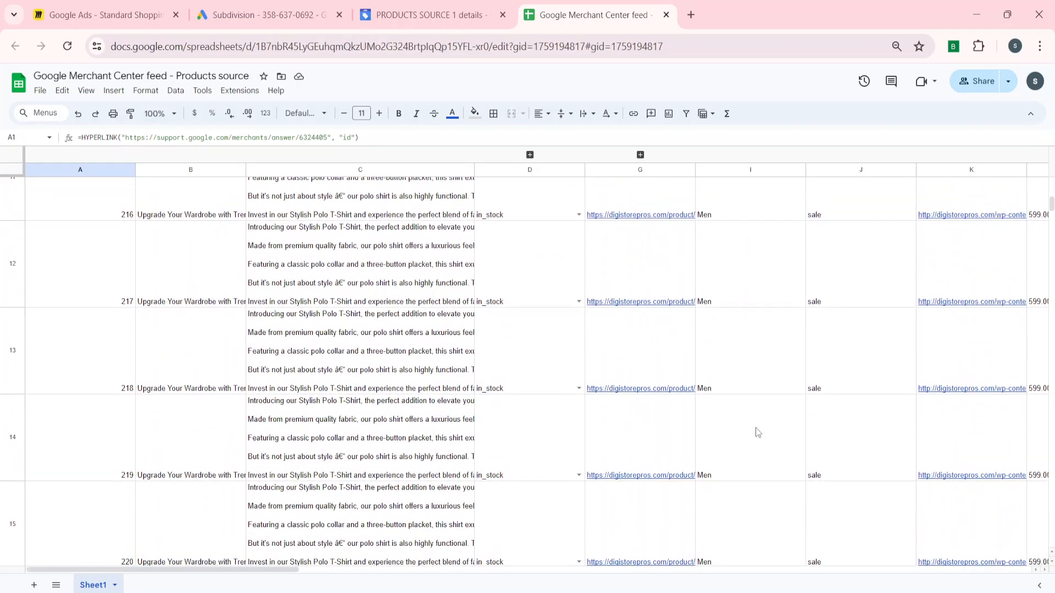
scroll(756, 427, up, 20)
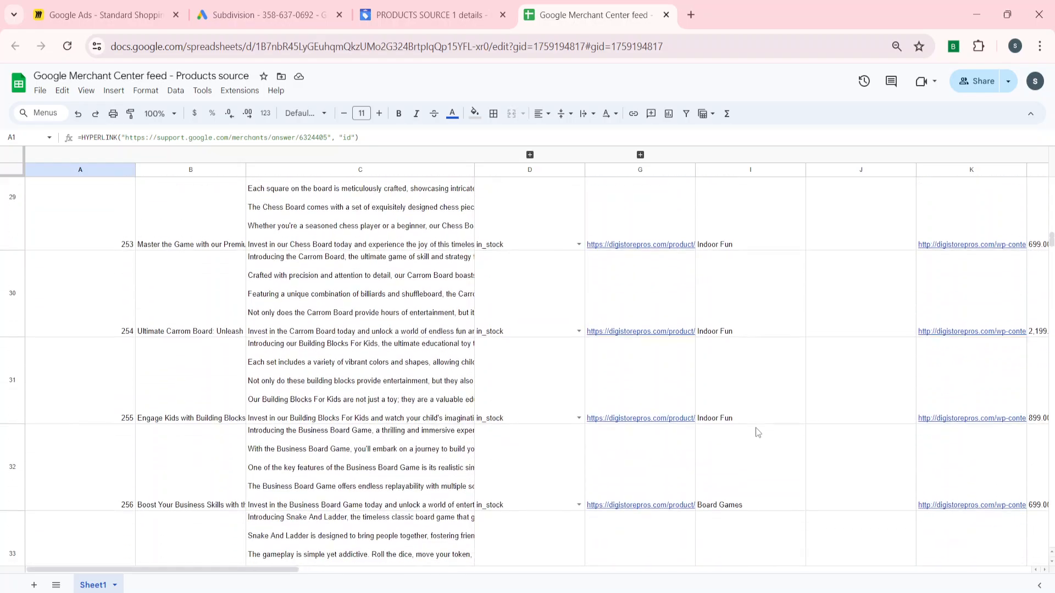
scroll(756, 428, up, 2)
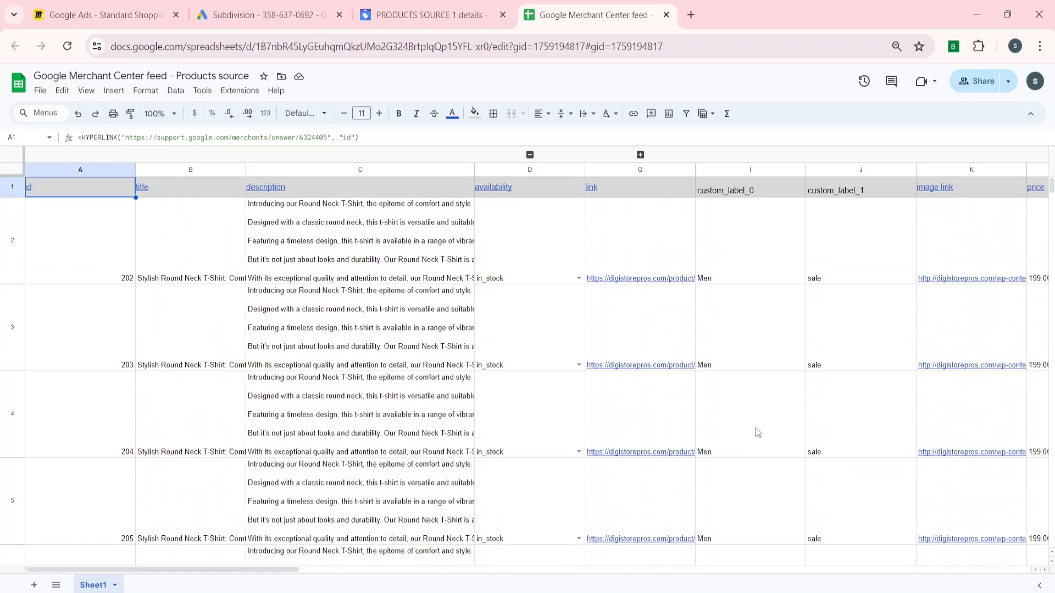
scroll(756, 428, down, 20)
scroll(756, 428, down, 15)
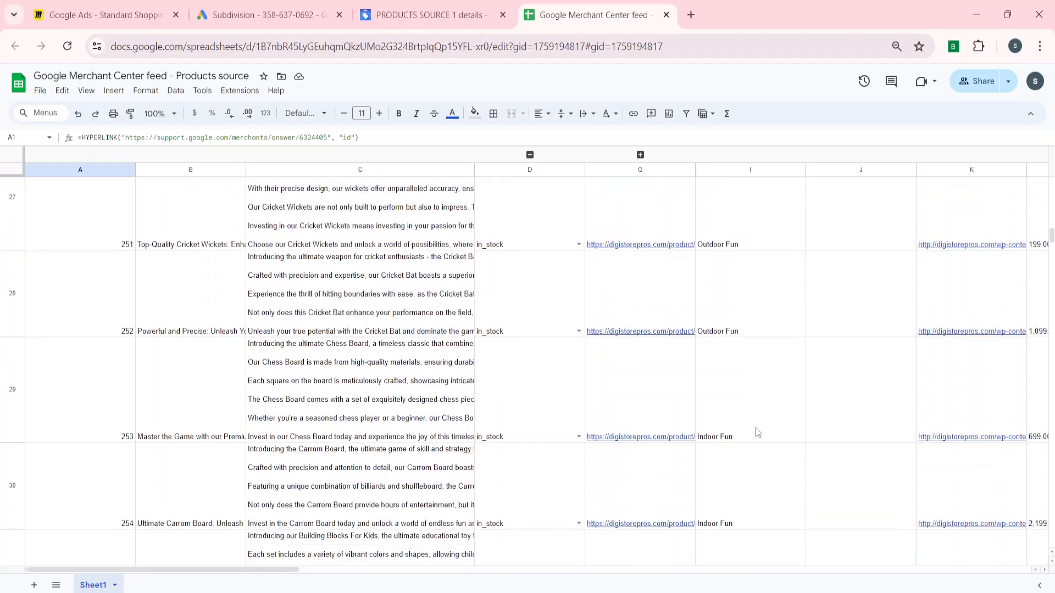
scroll(756, 428, up, 3)
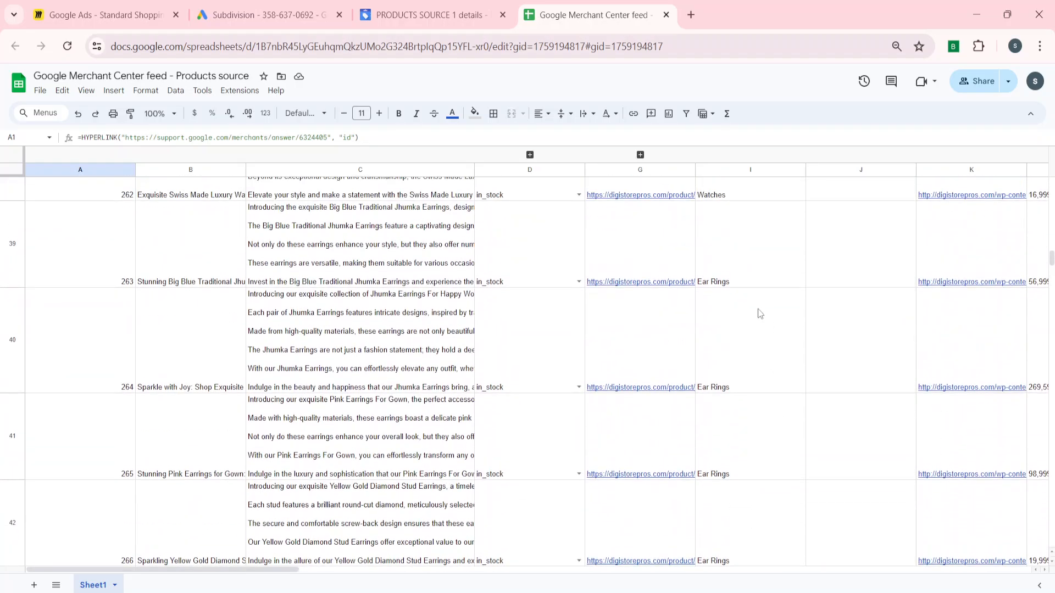
scroll(730, 278, up, 19)
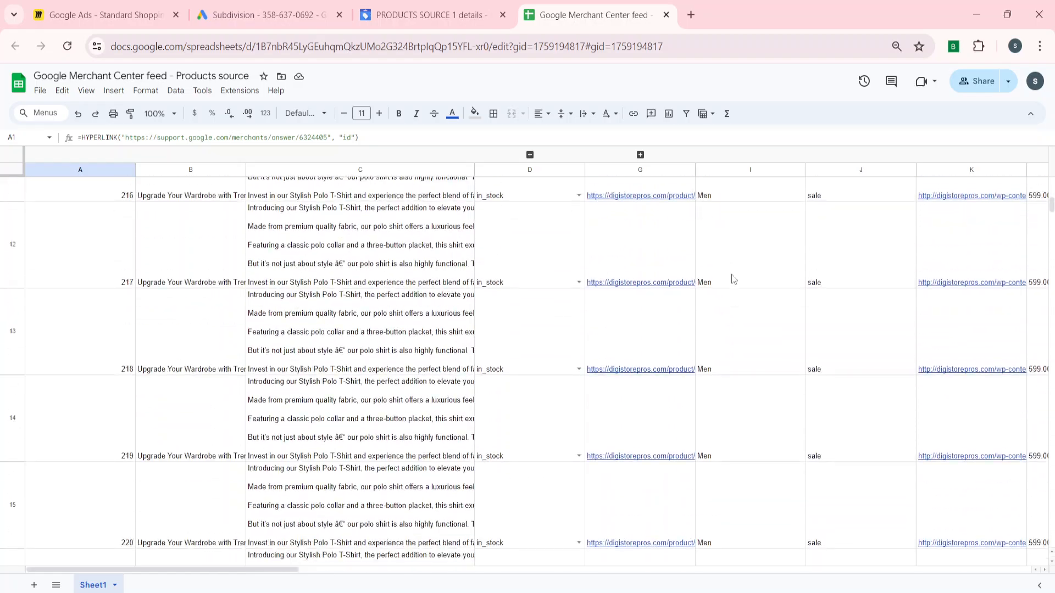
scroll(734, 455, down, 10)
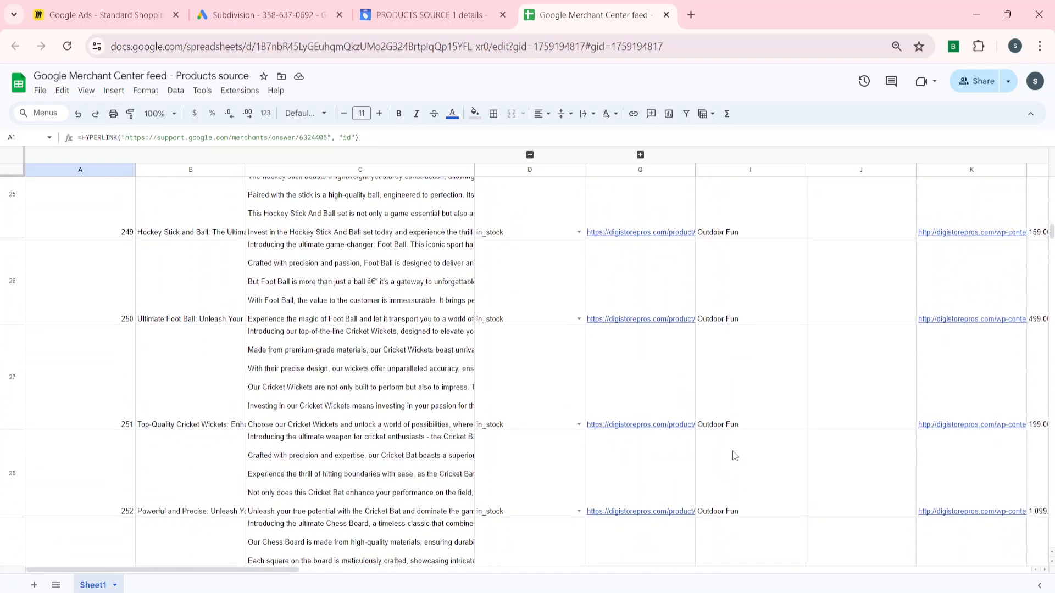
Step: Look through the feed sheet's custom_label_0 column to find the Ear Rings product rows
scroll(735, 455, down, 10)
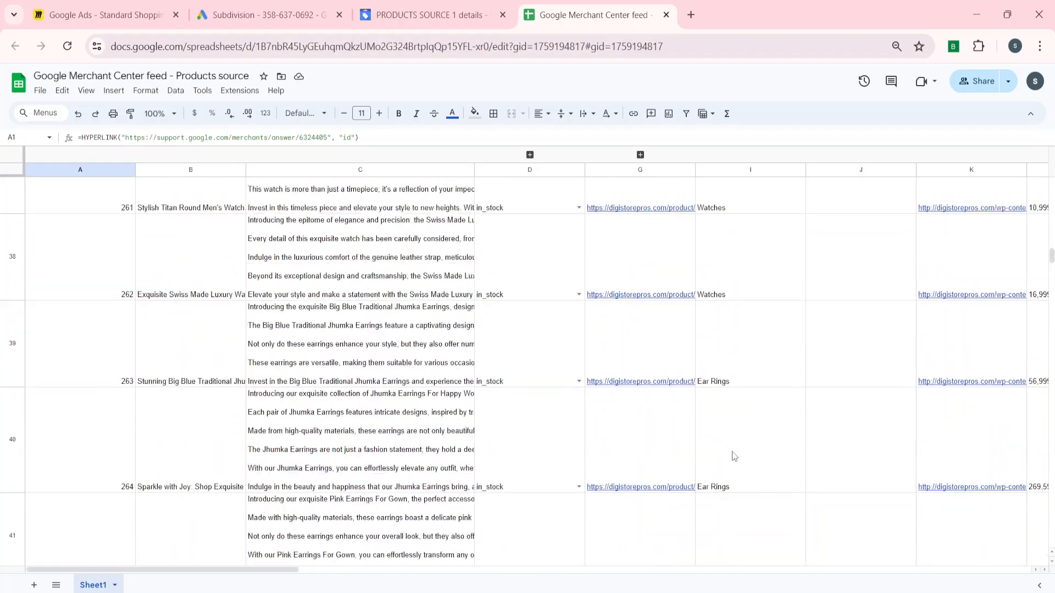
click(727, 282)
scroll(727, 282, up, 20)
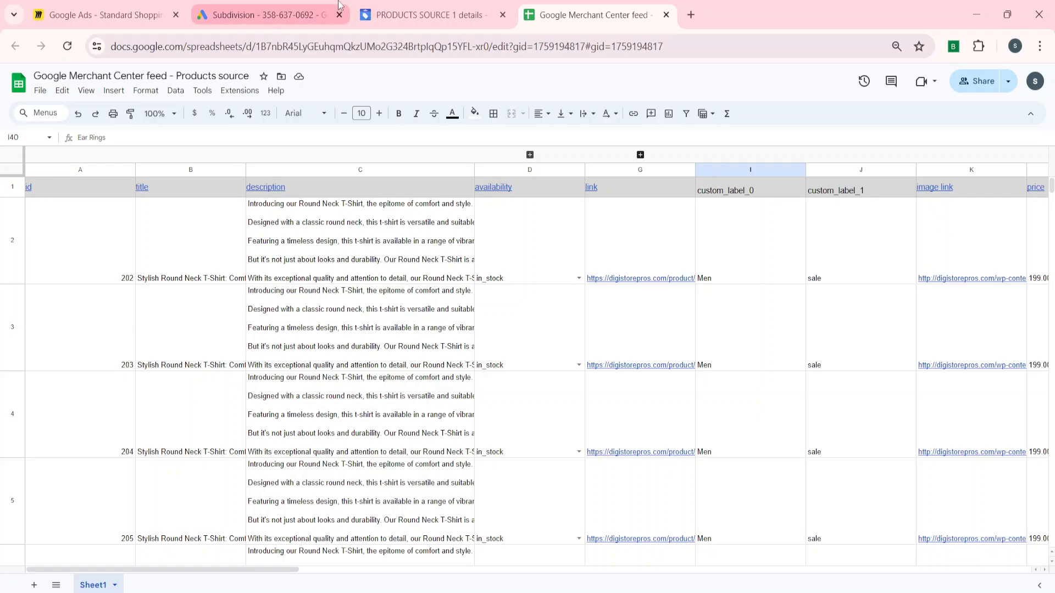
Step: Back in Google Ads, choose Custom label 0 as the attribute for subdividing All products
click(318, 5)
click(417, 228)
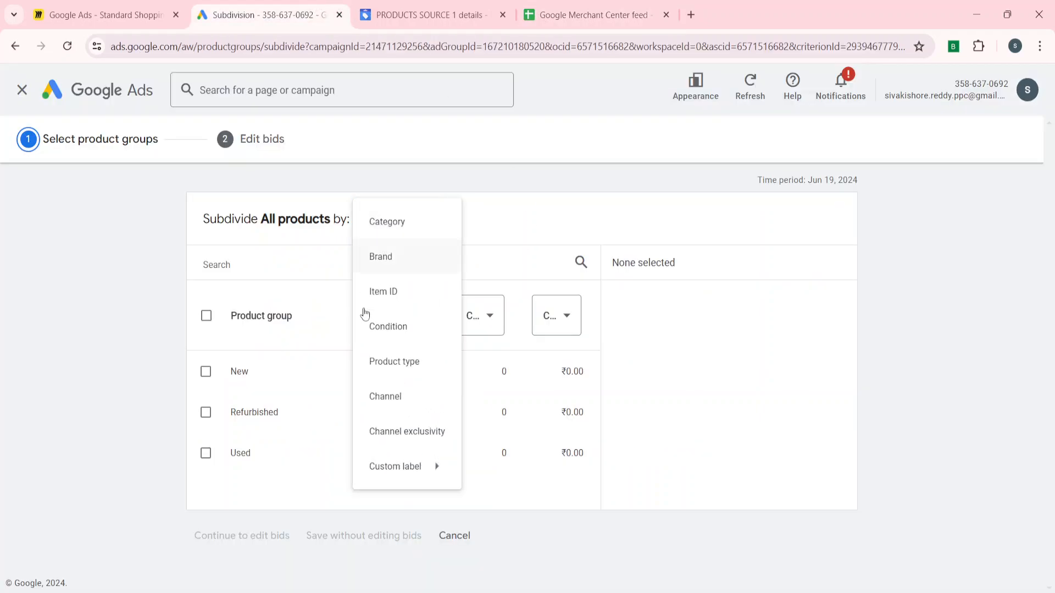
mouse_move(391, 469)
click(509, 397)
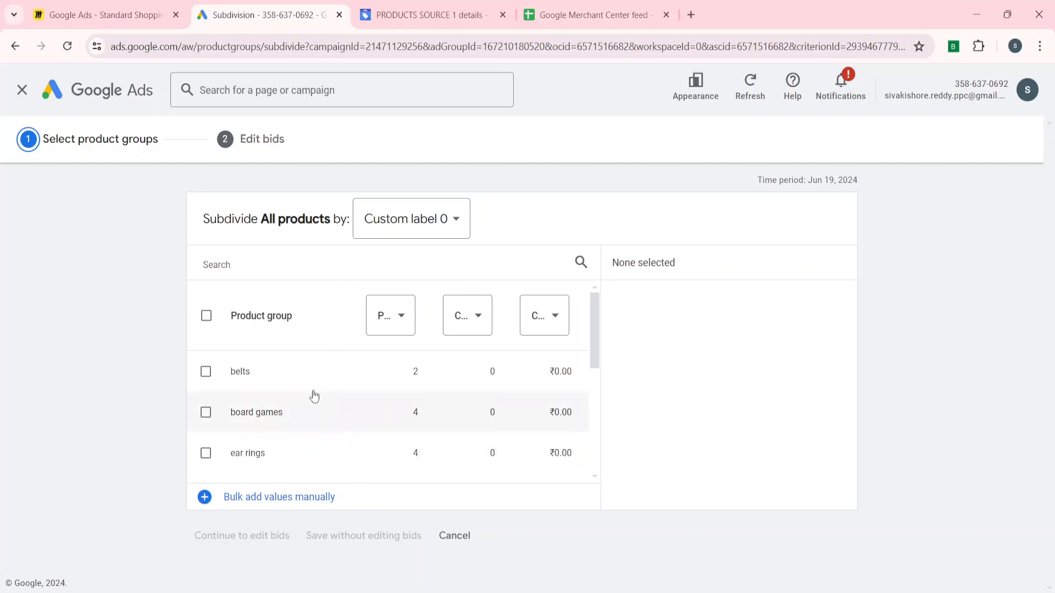
Step: Select the ear rings value for the All products subdivision and save it without editing bids
scroll(271, 420, down, 2)
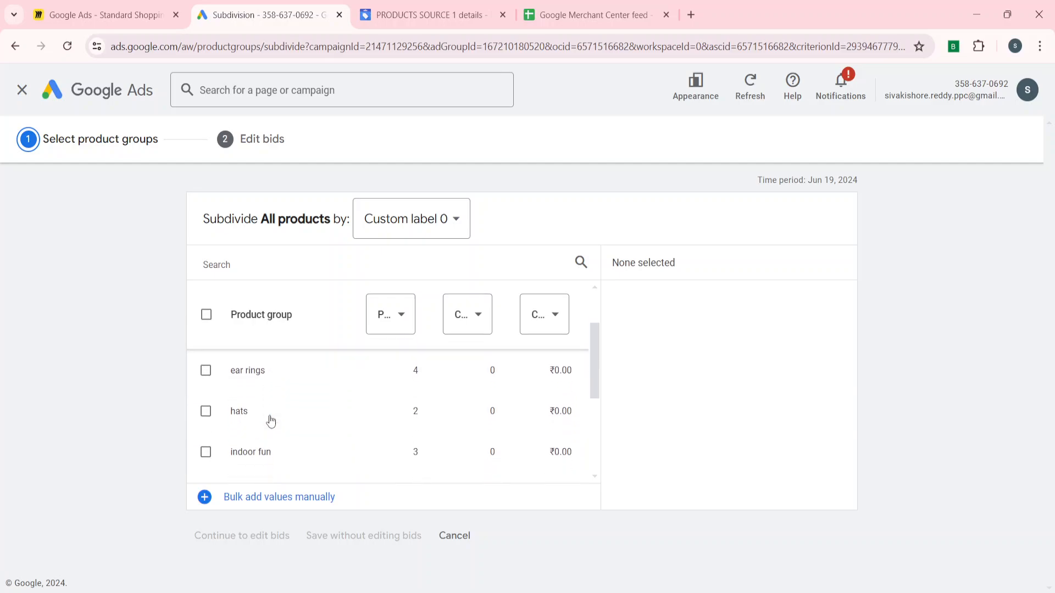
scroll(271, 421, up, 2)
scroll(271, 420, down, 2)
scroll(270, 420, up, 2)
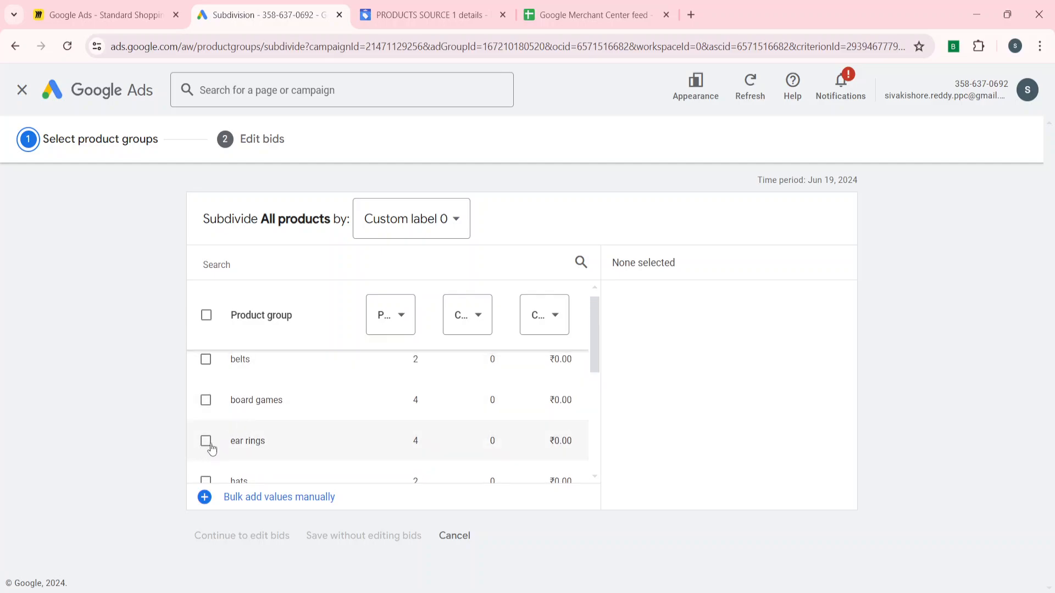
click(212, 450)
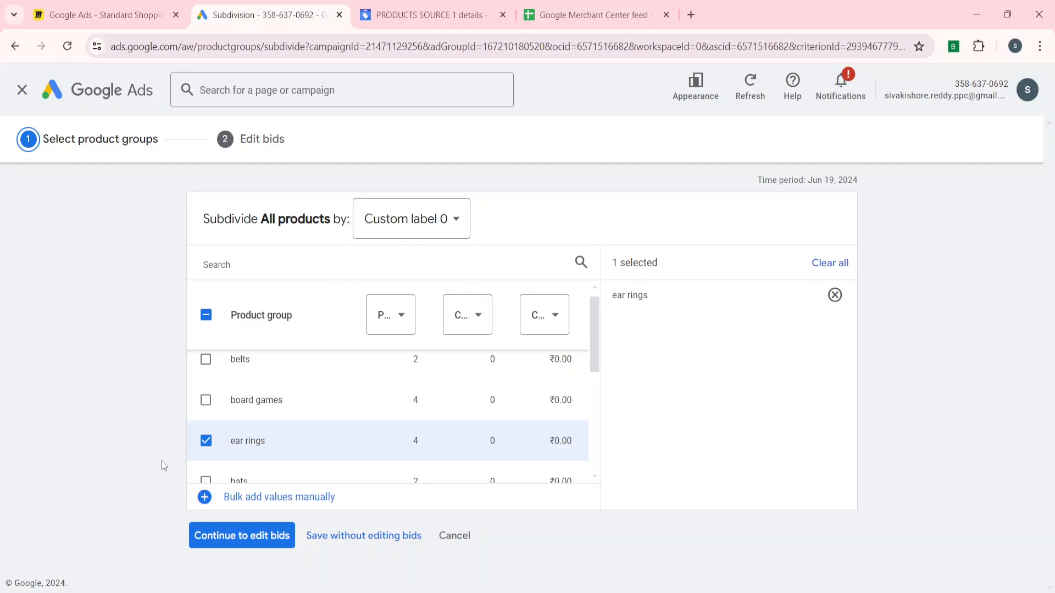
click(356, 536)
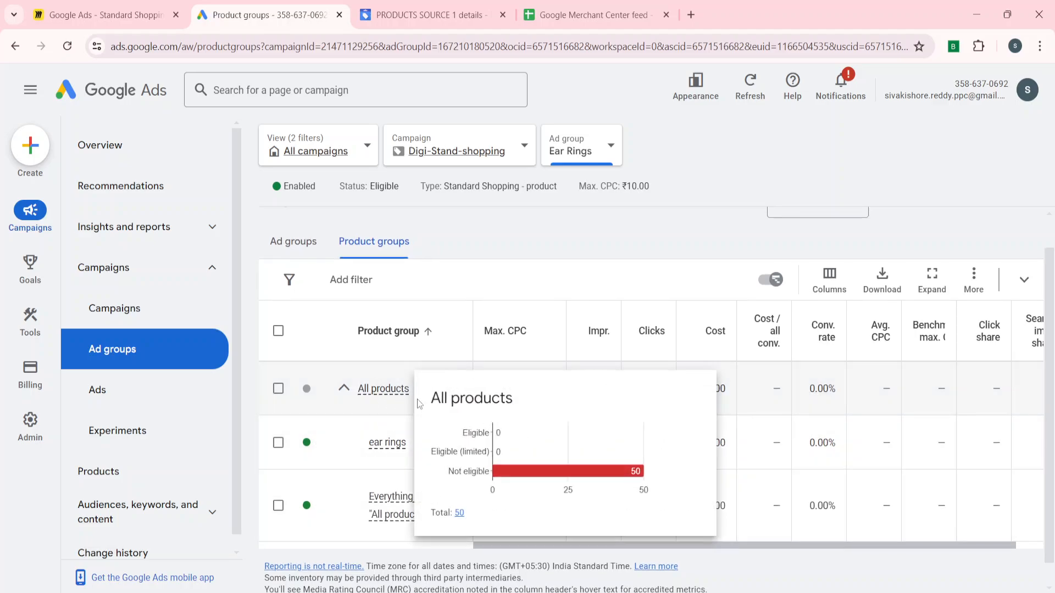
Step: Review the Ear Rings ad group's product group hierarchy, checking the ear rings and "Everything else" groups and the ad group list
mouse_move(380, 402)
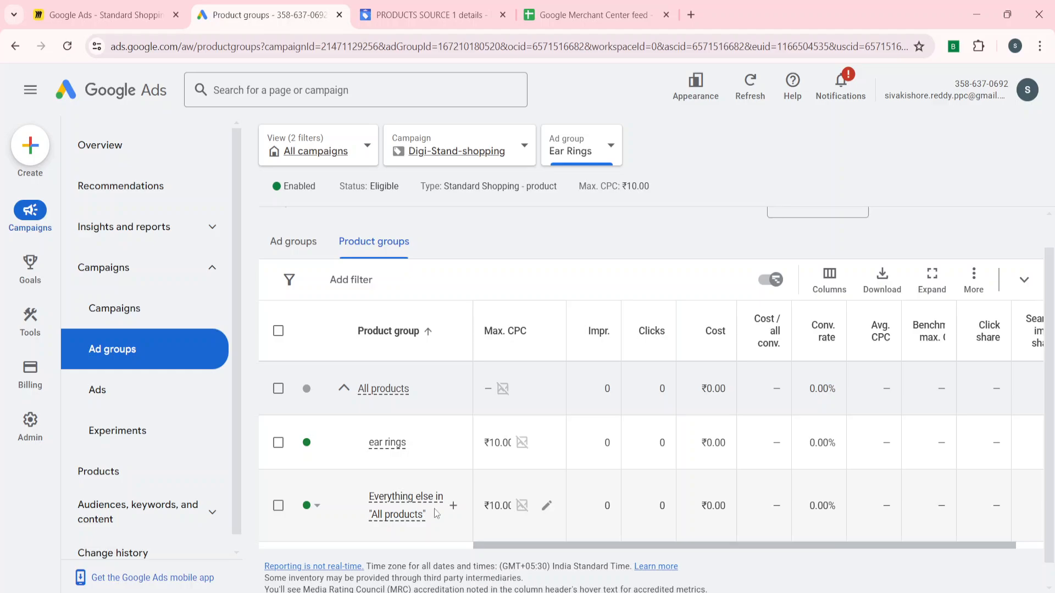
mouse_move(427, 507)
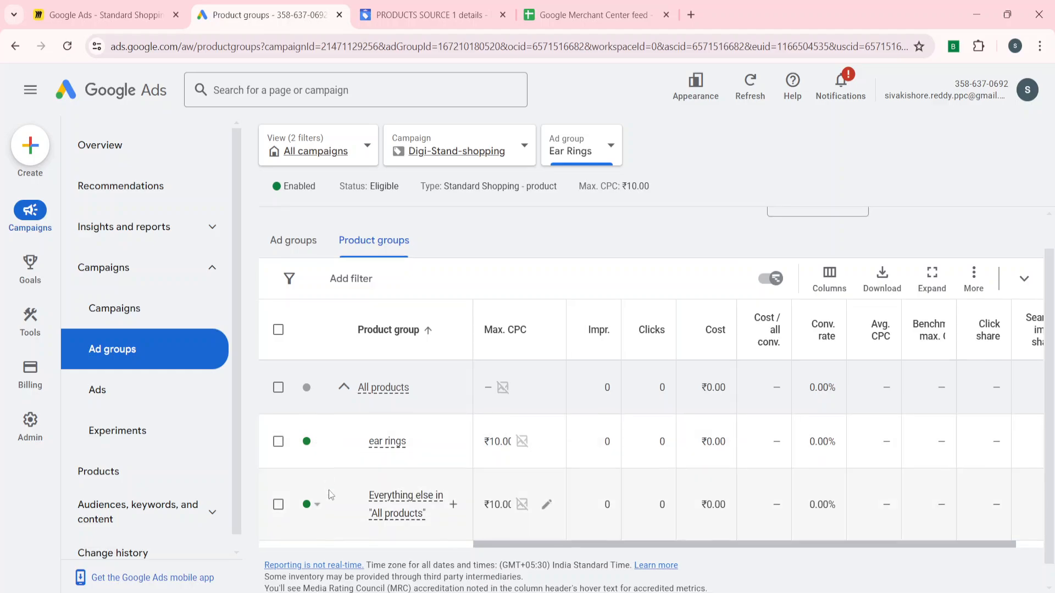
scroll(331, 493, down, 1)
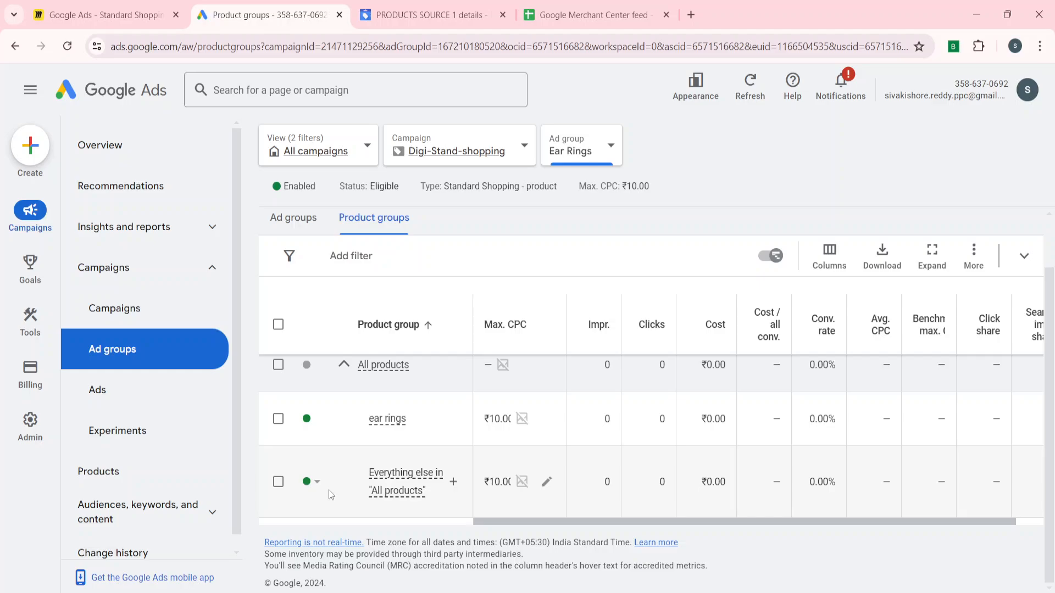
scroll(331, 494, up, 1)
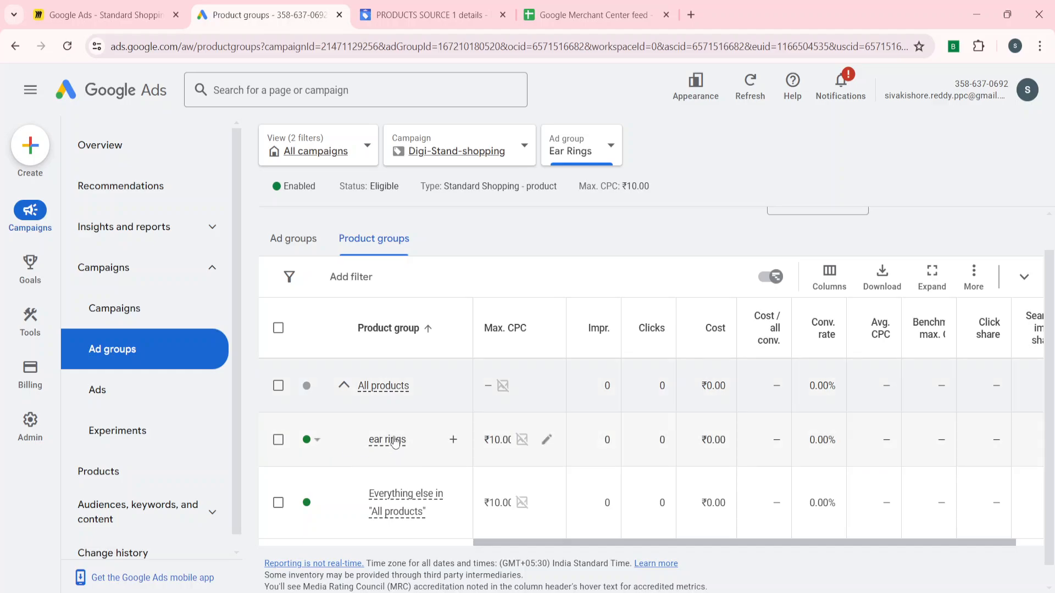
mouse_move(394, 442)
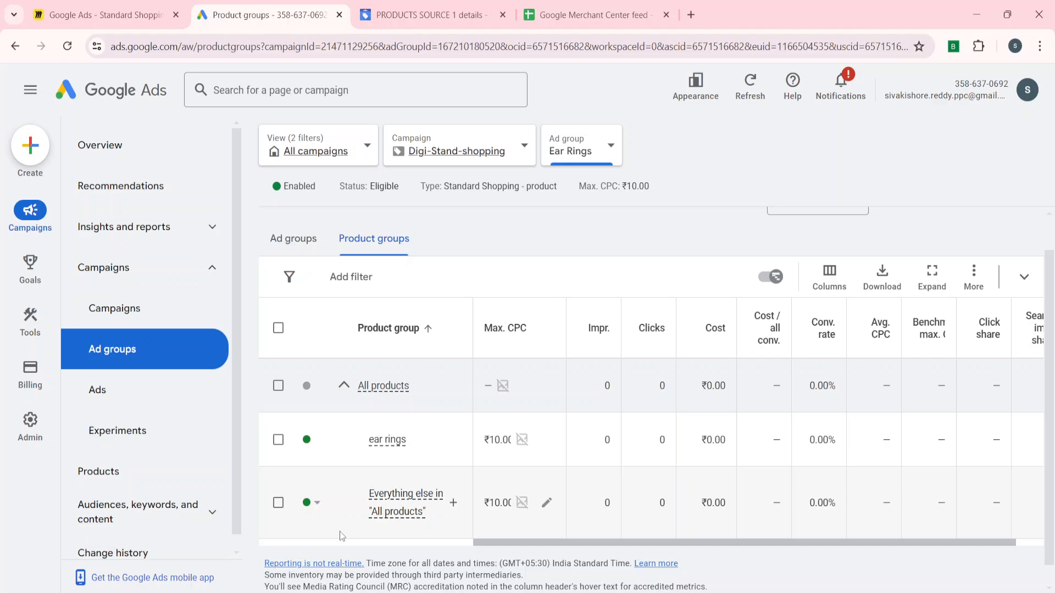
click(292, 244)
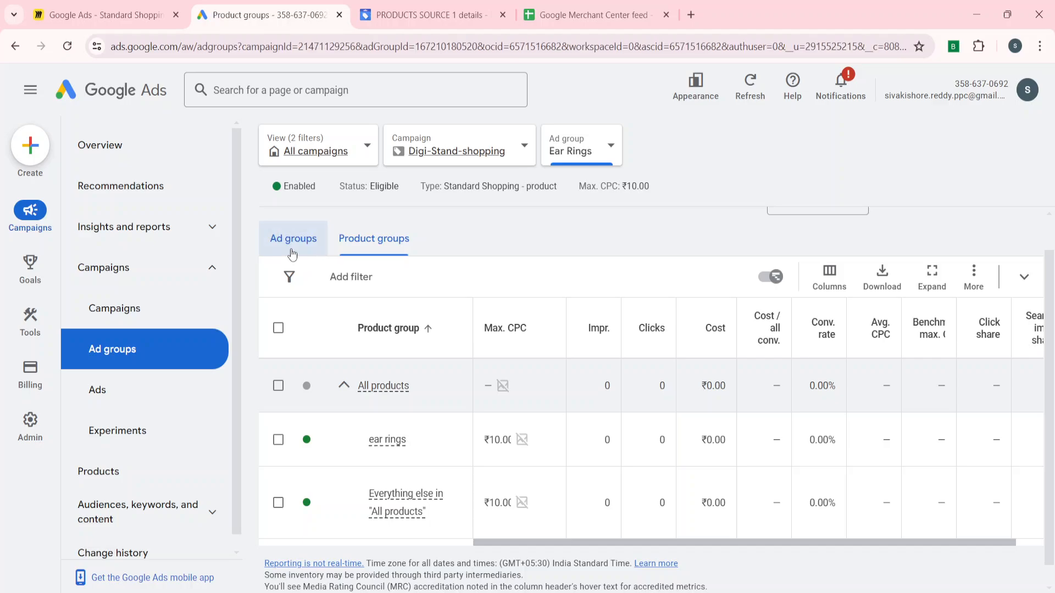
click(375, 288)
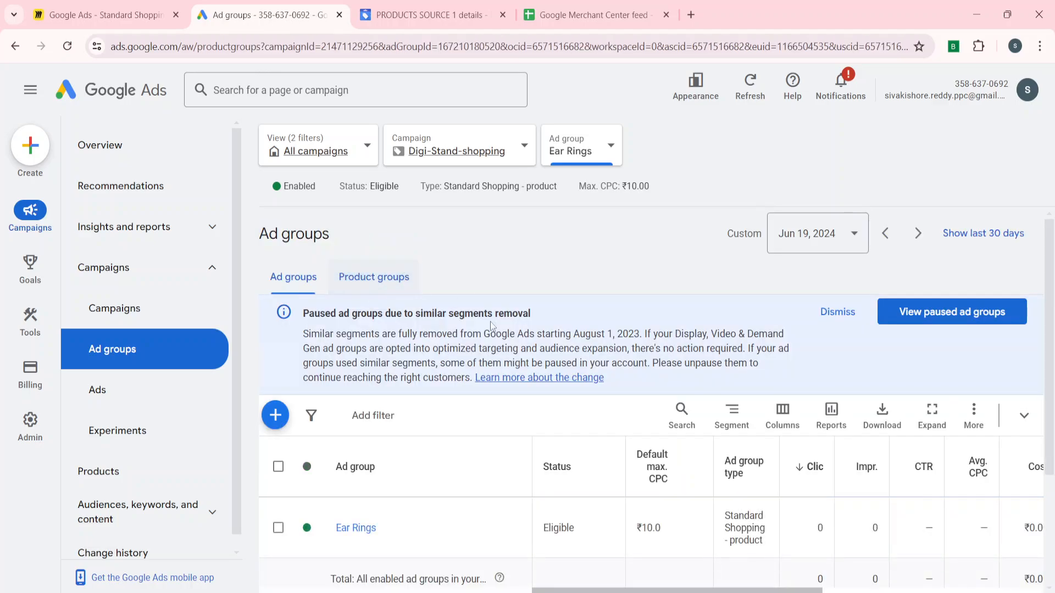
Step: Exclude the "Everything else in All products" group from the Ear Rings ad group
scroll(390, 483, down, 1)
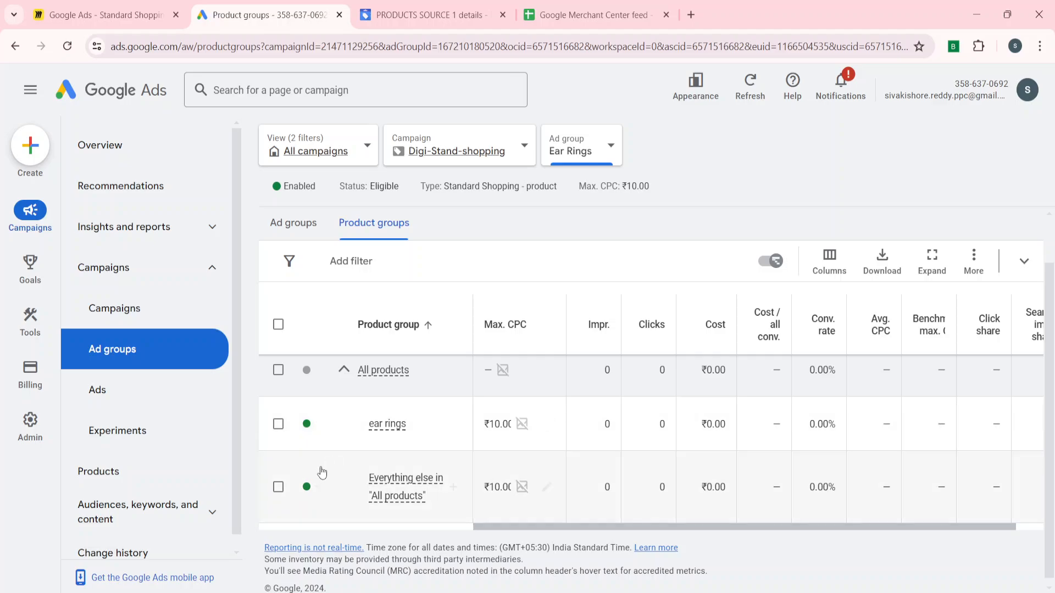
click(312, 488)
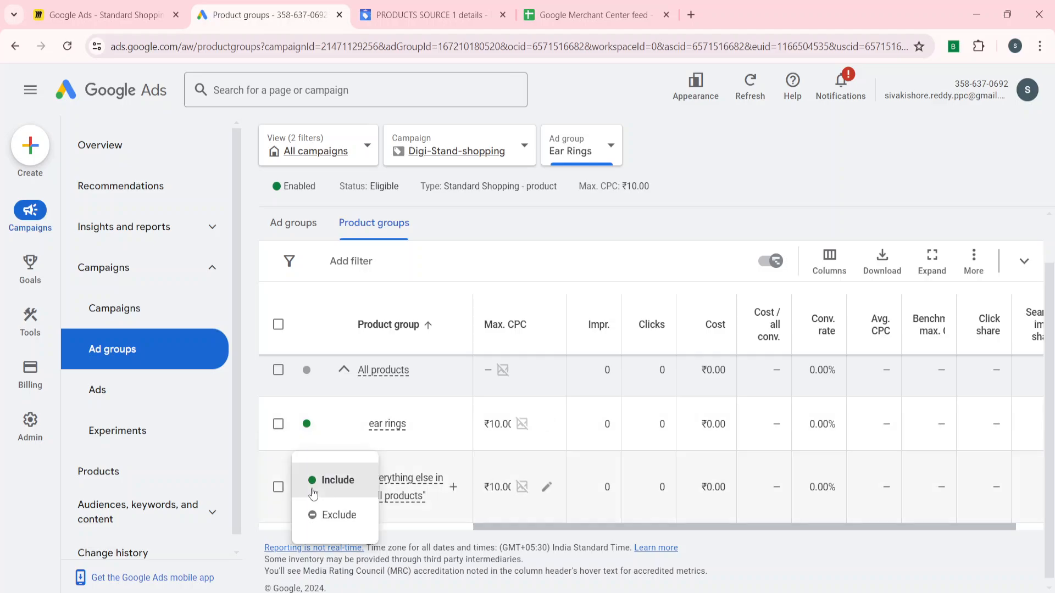
click(324, 515)
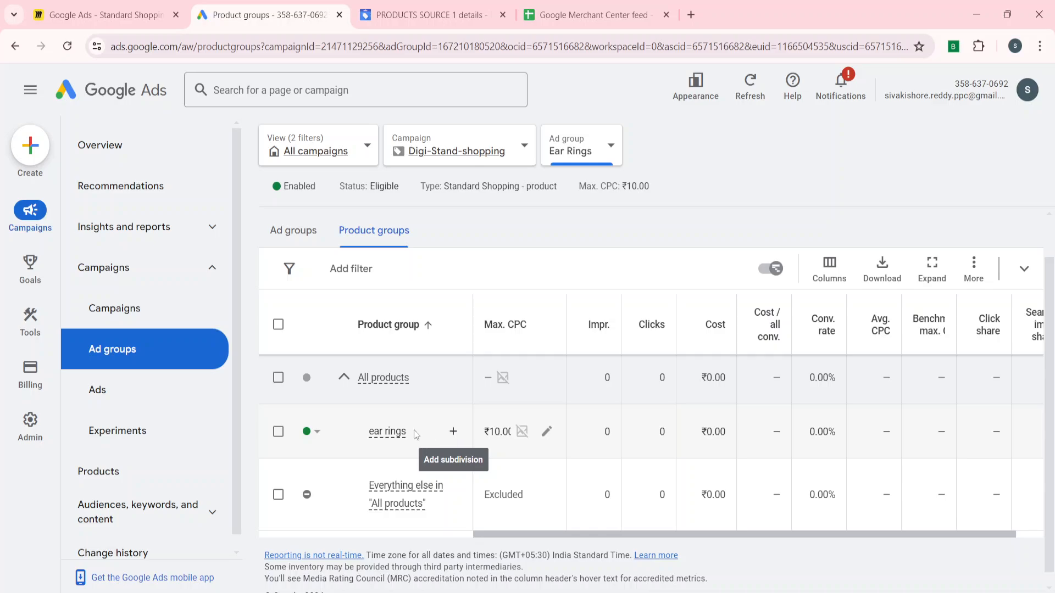
Step: Start subdividing the ear rings product group and choose Item ID as the attribute
click(454, 433)
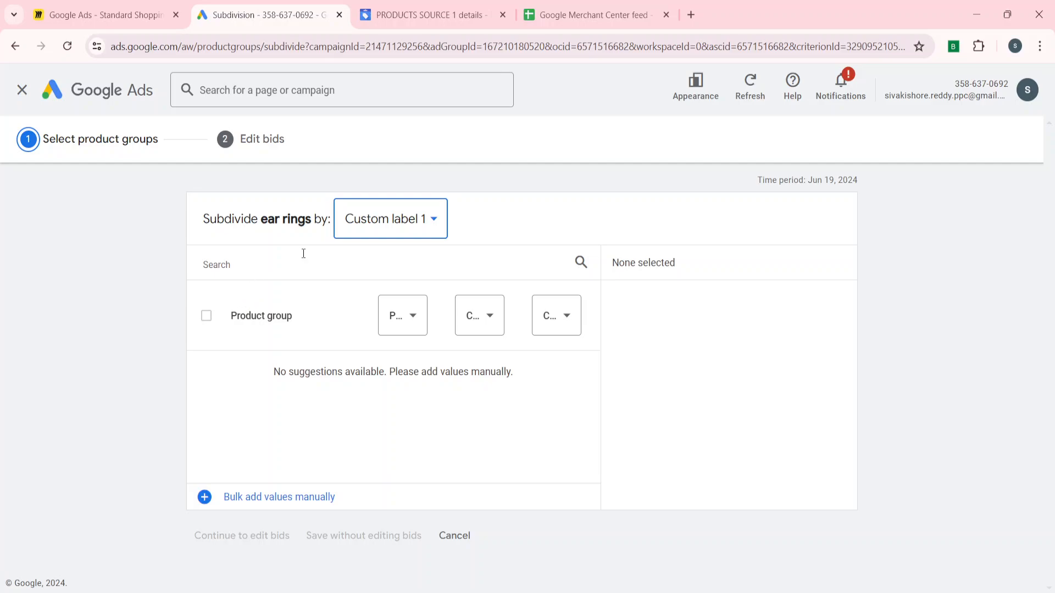
click(410, 224)
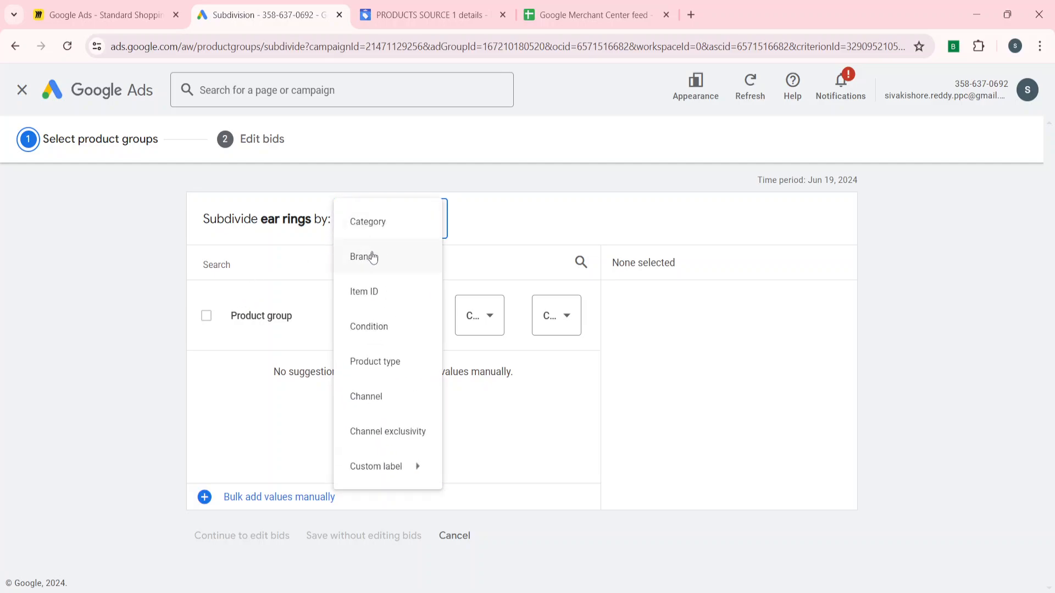
click(381, 291)
Step: Examine the other attributes and custom labels offered for subdividing ear rings, keeping Item ID
click(374, 240)
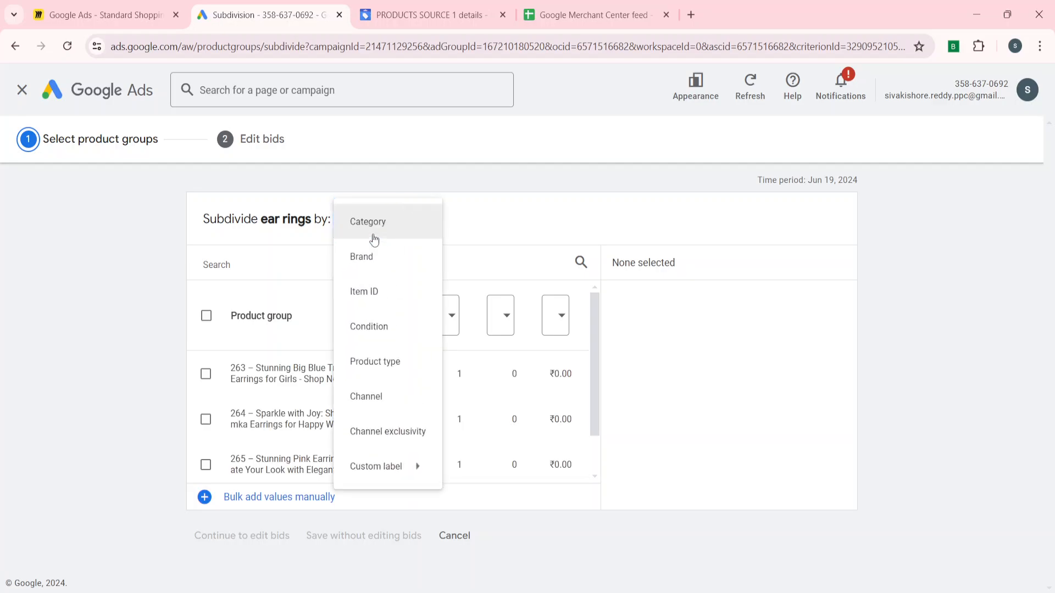
mouse_move(383, 474)
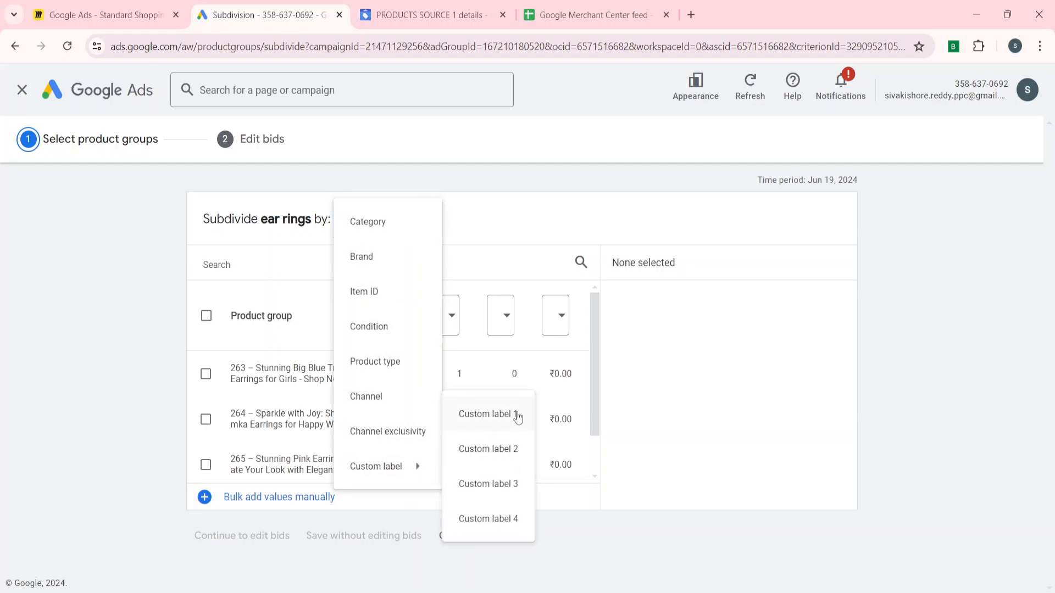
click(134, 361)
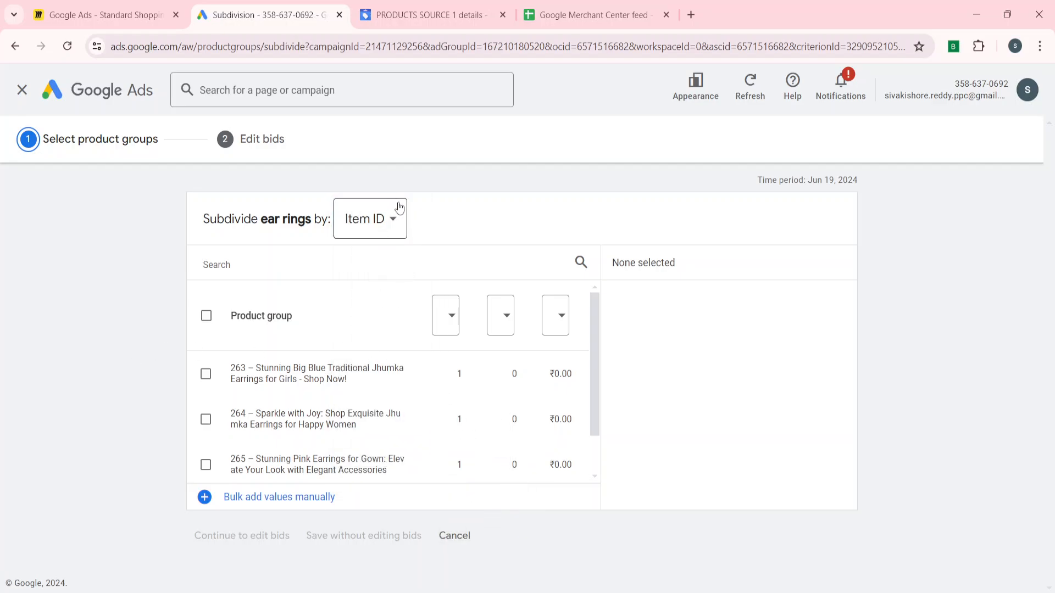
click(380, 222)
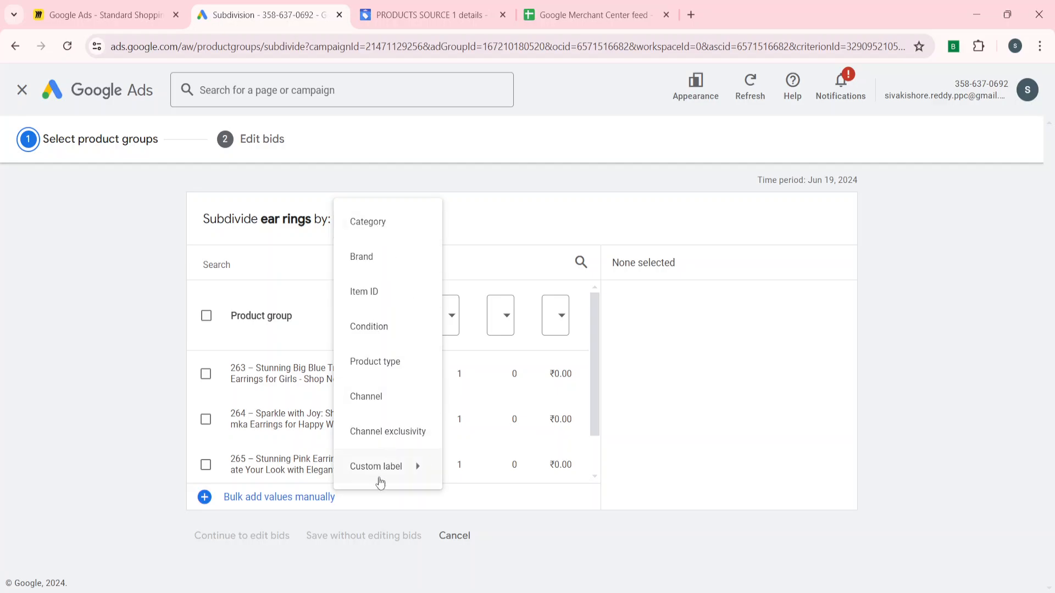
mouse_move(388, 478)
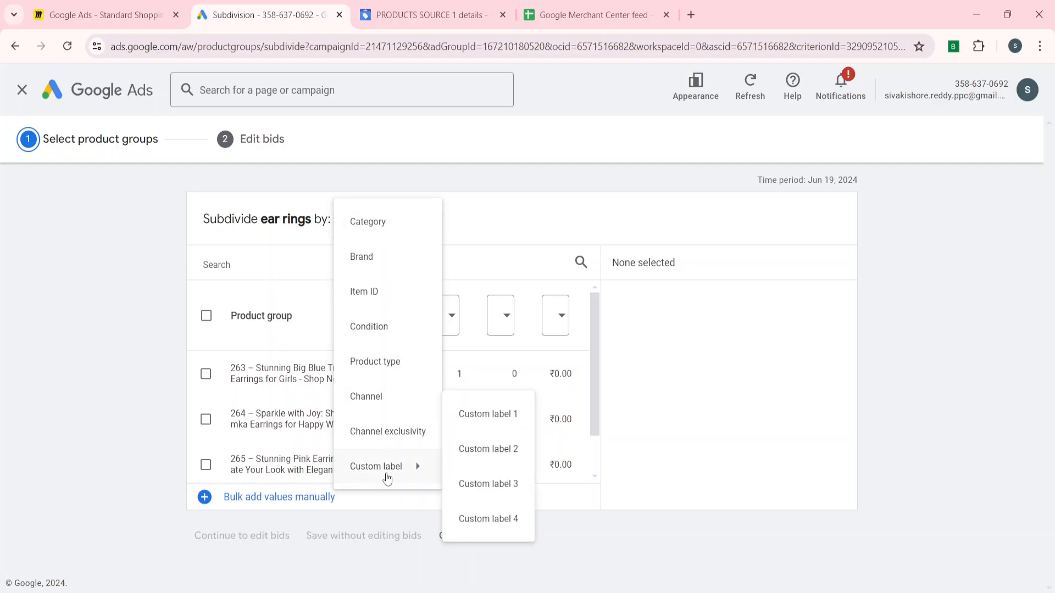
click(101, 410)
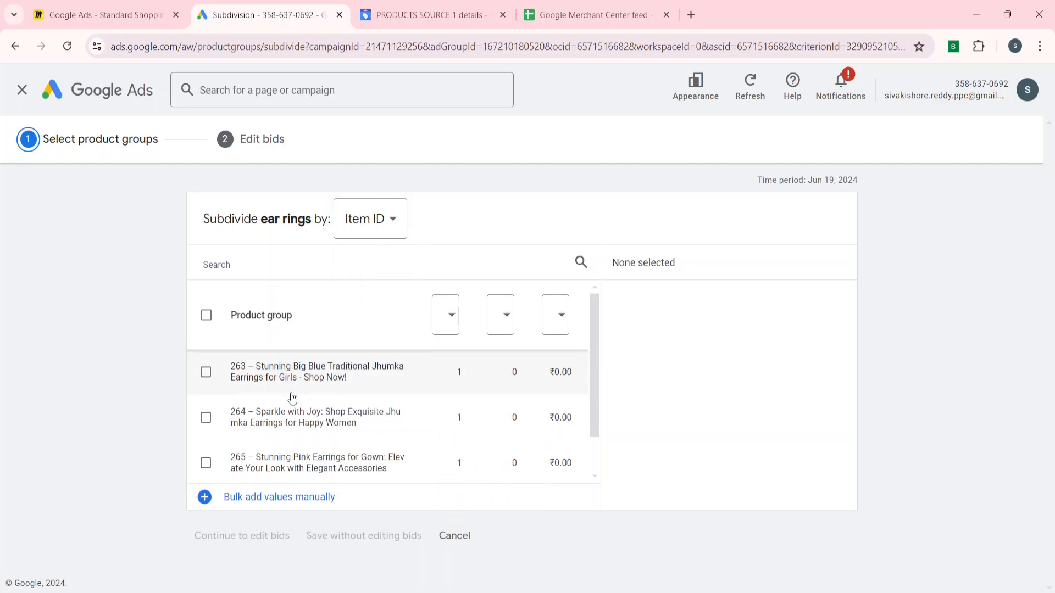
Step: Select item 263, the Big Blue Traditional Jhumka Earrings, and save the ear rings subdivision without editing bids
scroll(293, 395, down, 1)
scroll(292, 395, up, 1)
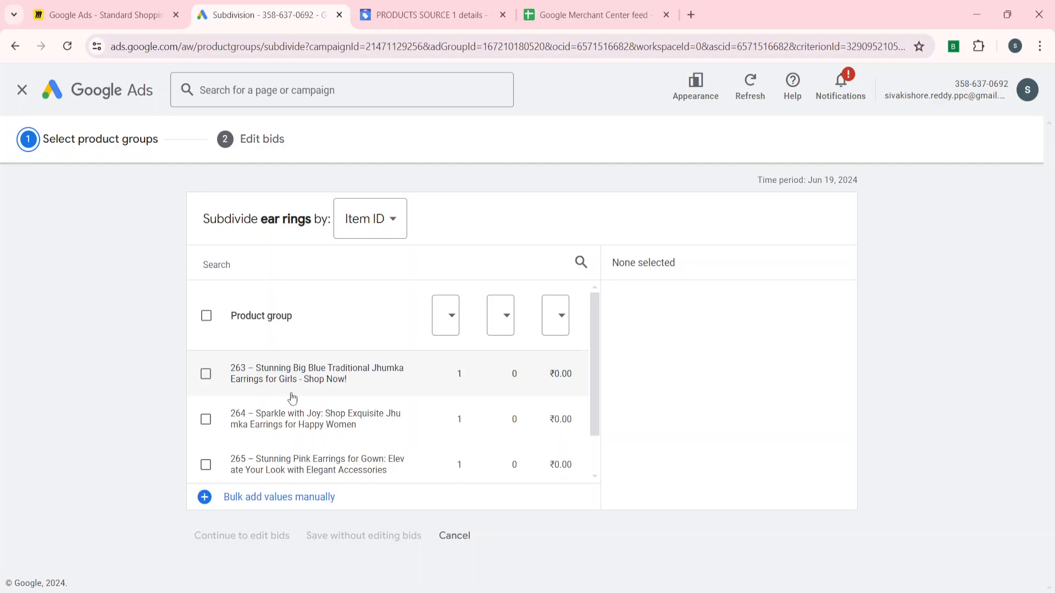
click(205, 388)
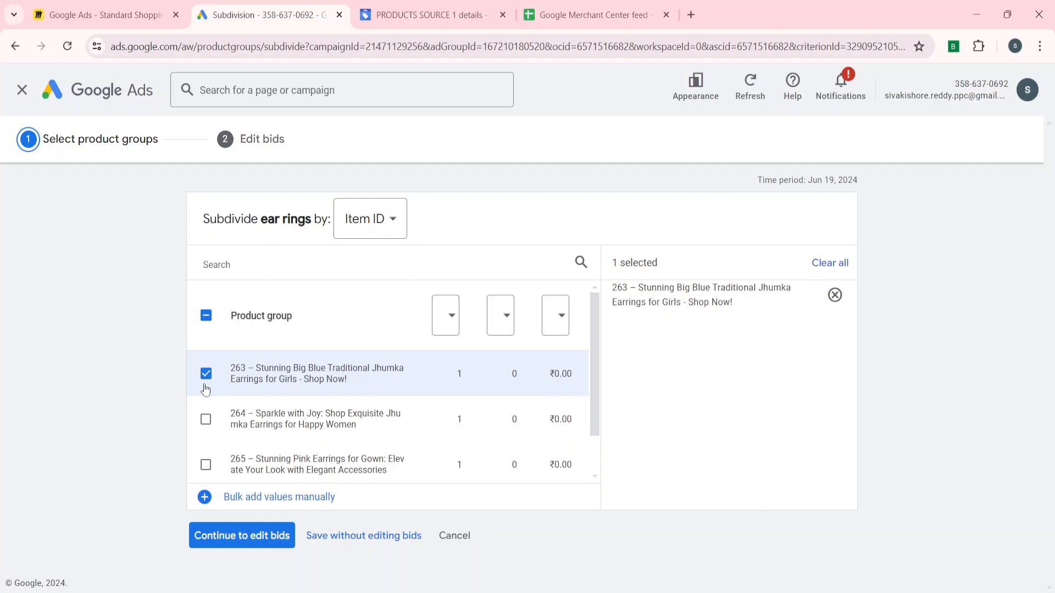
click(362, 536)
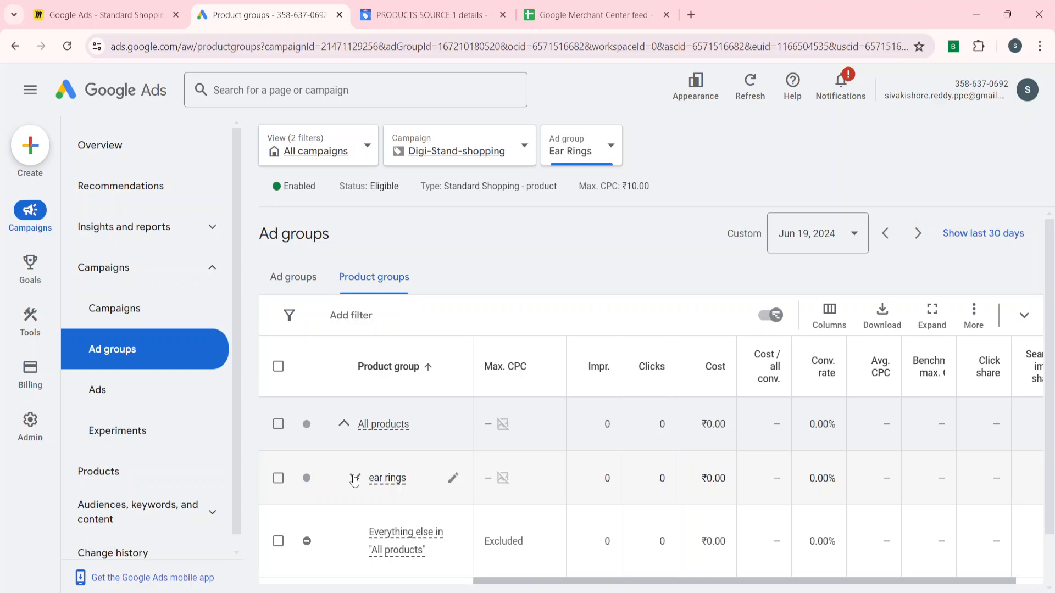
Step: Expand the ear rings product group and start subdividing its "Everything else in ear rings" group
click(354, 480)
scroll(418, 440, down, 2)
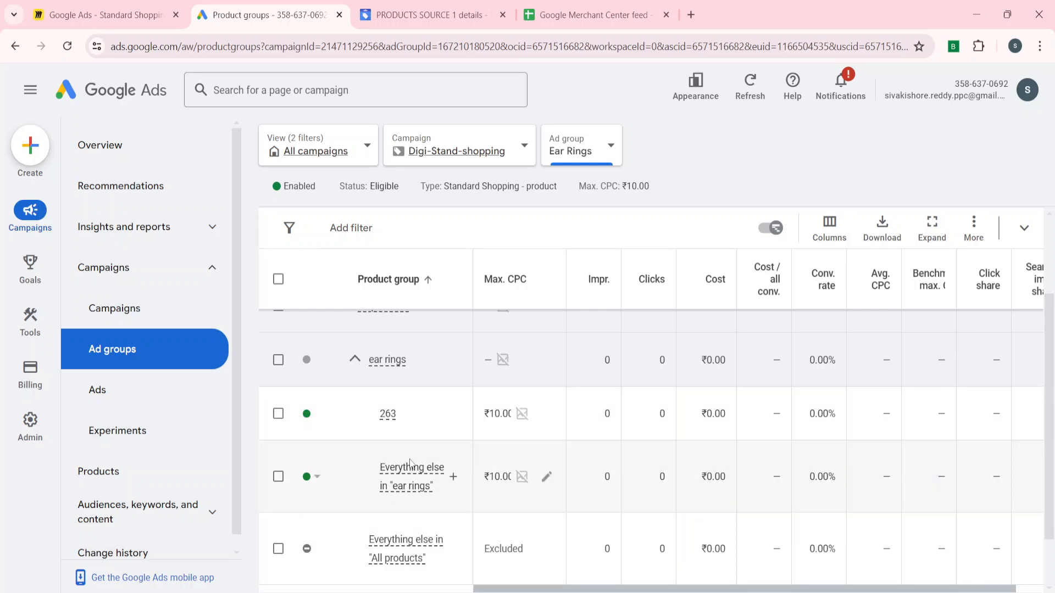
click(454, 476)
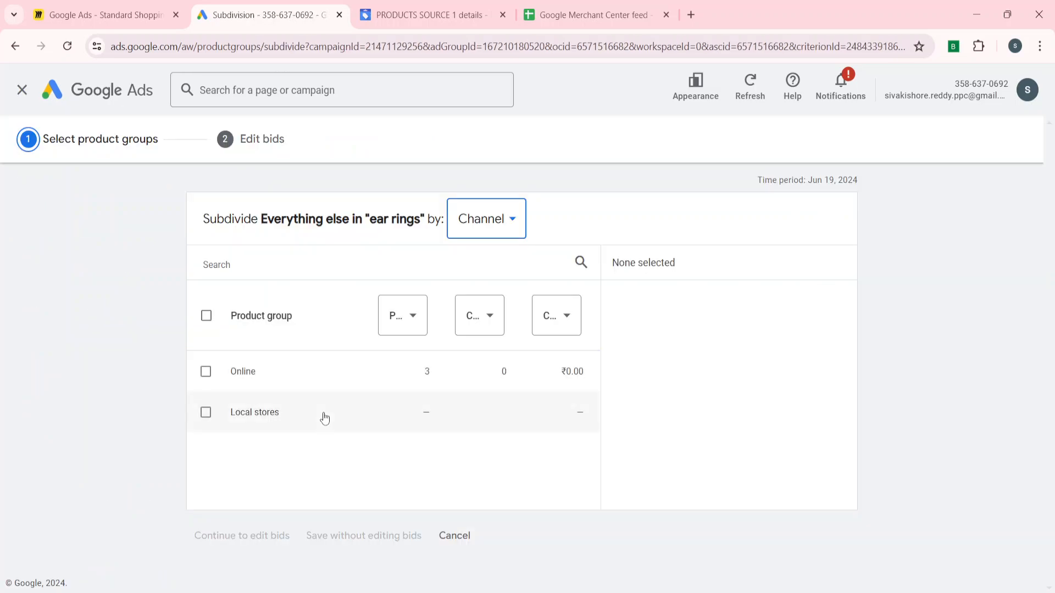
Step: Check the attributes available for the remaining ear rings, then try the Online channel value and clear that selection
click(481, 236)
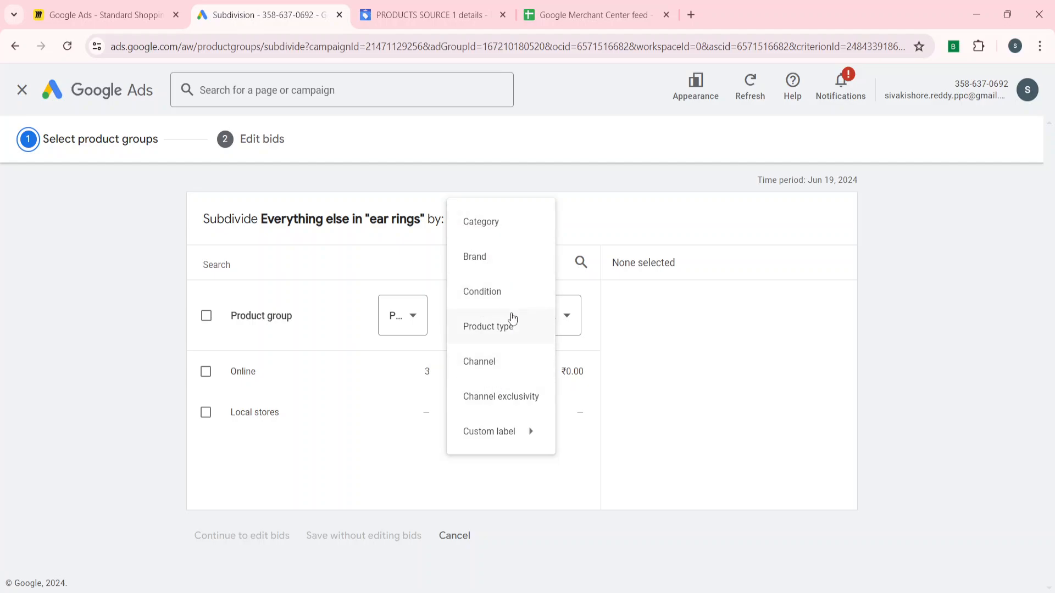
click(108, 309)
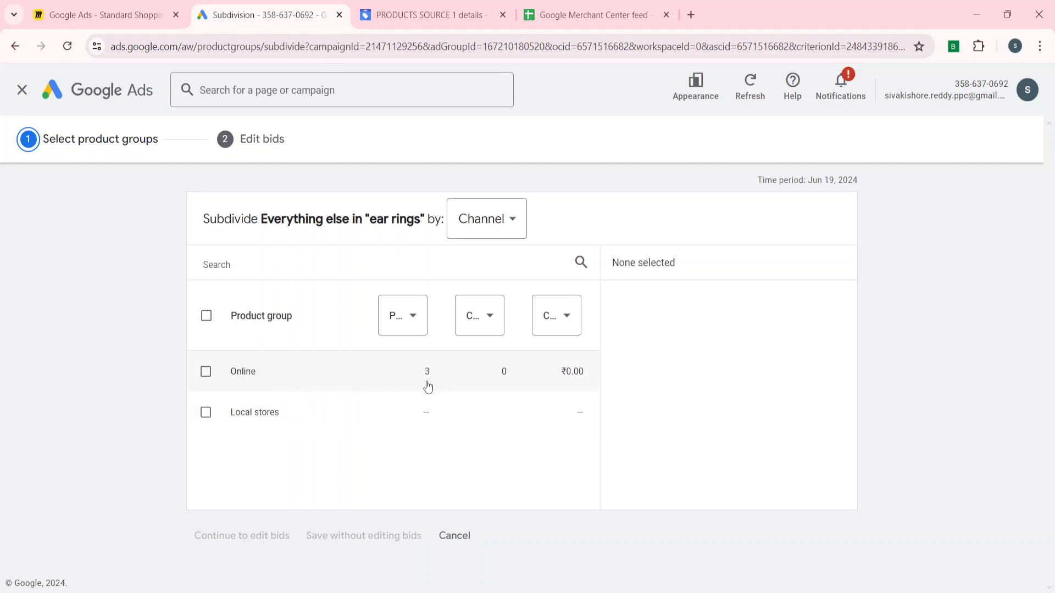
click(248, 390)
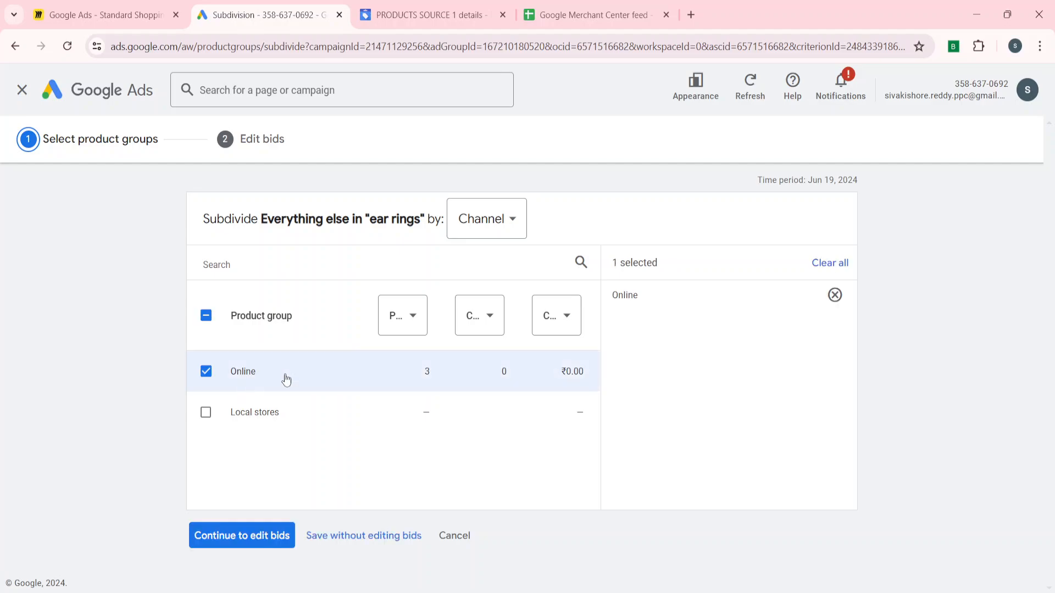
click(206, 372)
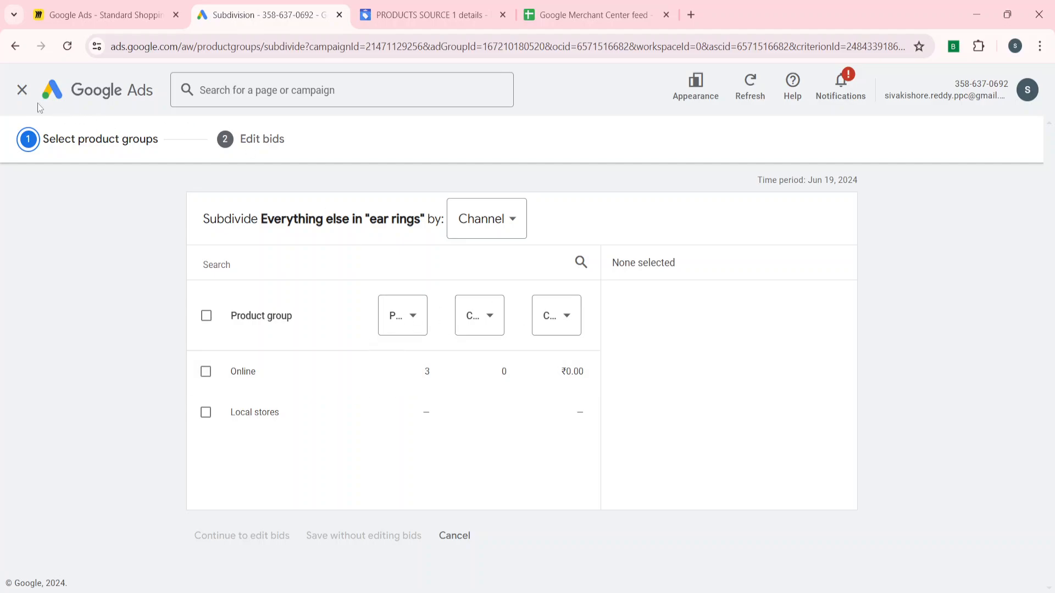
Step: Leave the subdivision unsaved and exclude the "Everything else in ear rings" product group
click(22, 90)
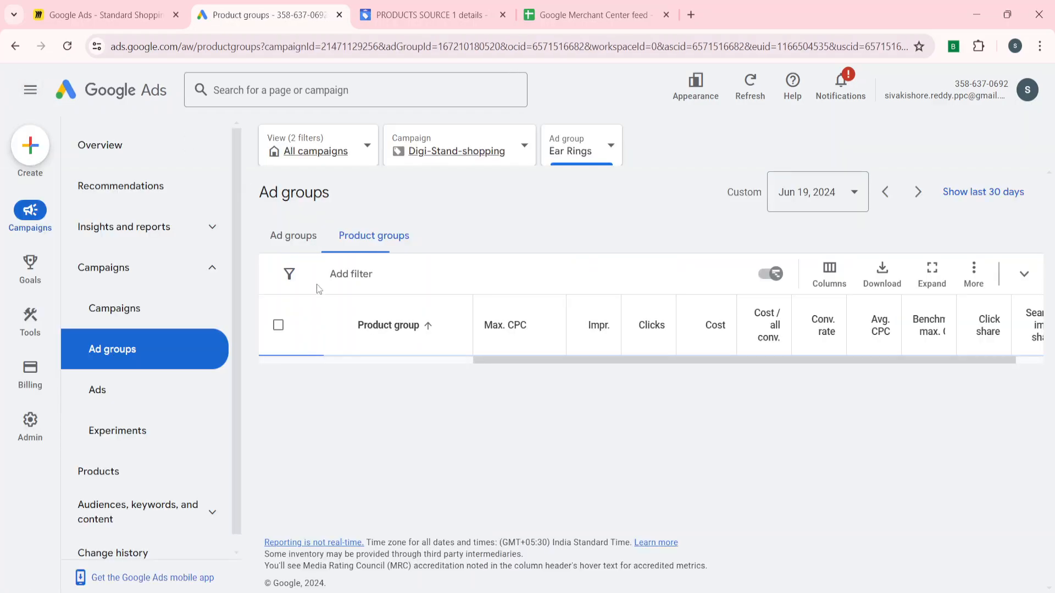
scroll(370, 435, down, 2)
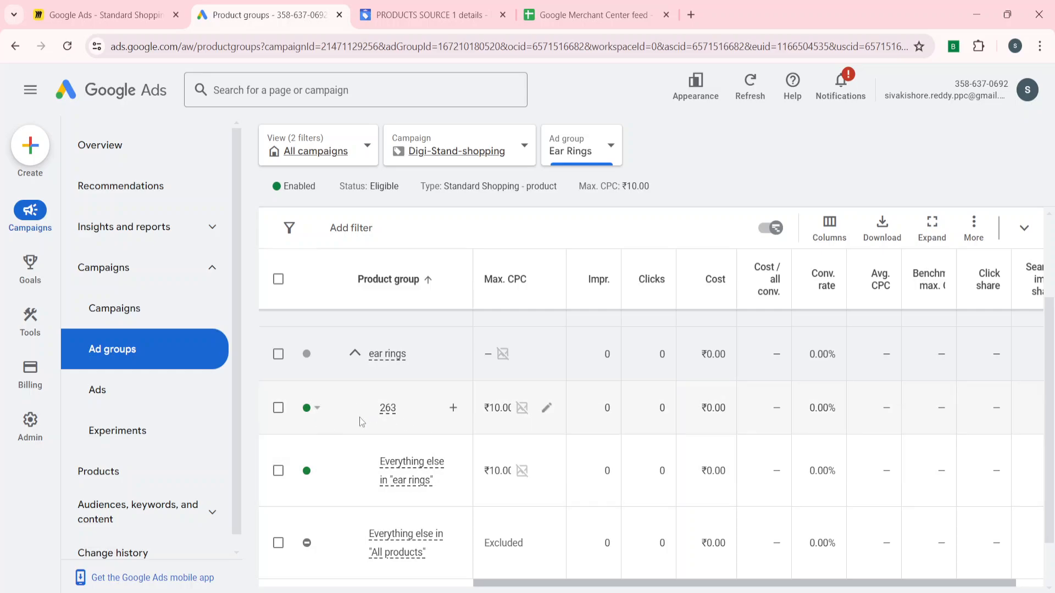
click(314, 471)
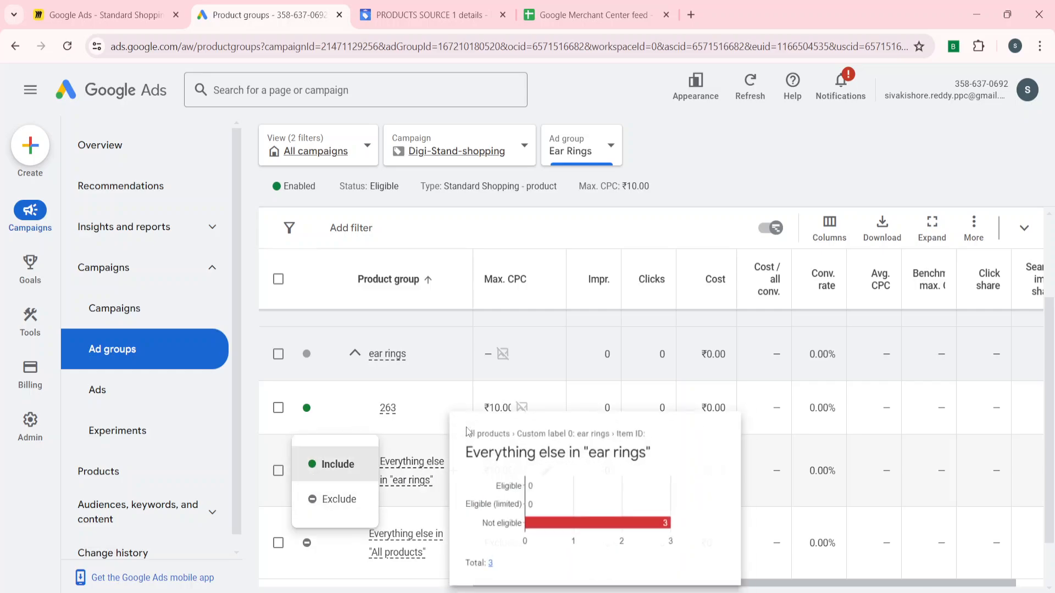
click(498, 215)
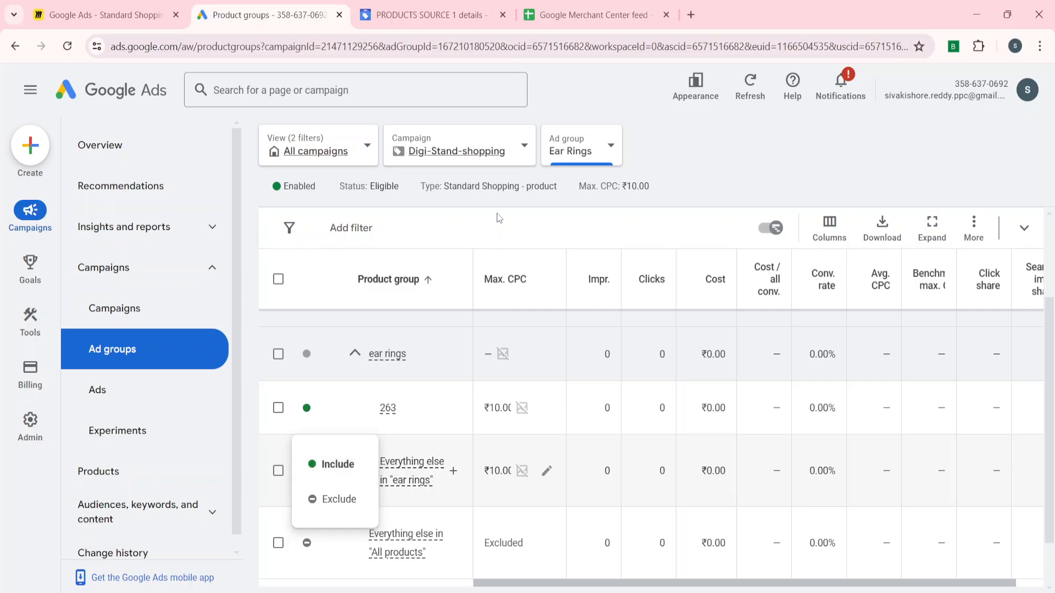
mouse_move(416, 474)
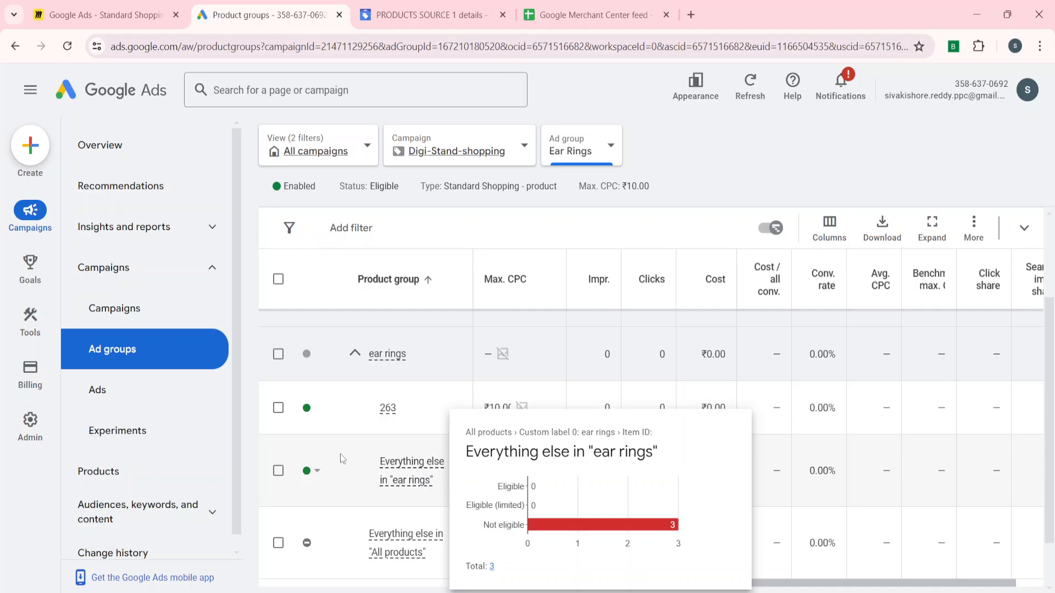
click(316, 471)
click(330, 501)
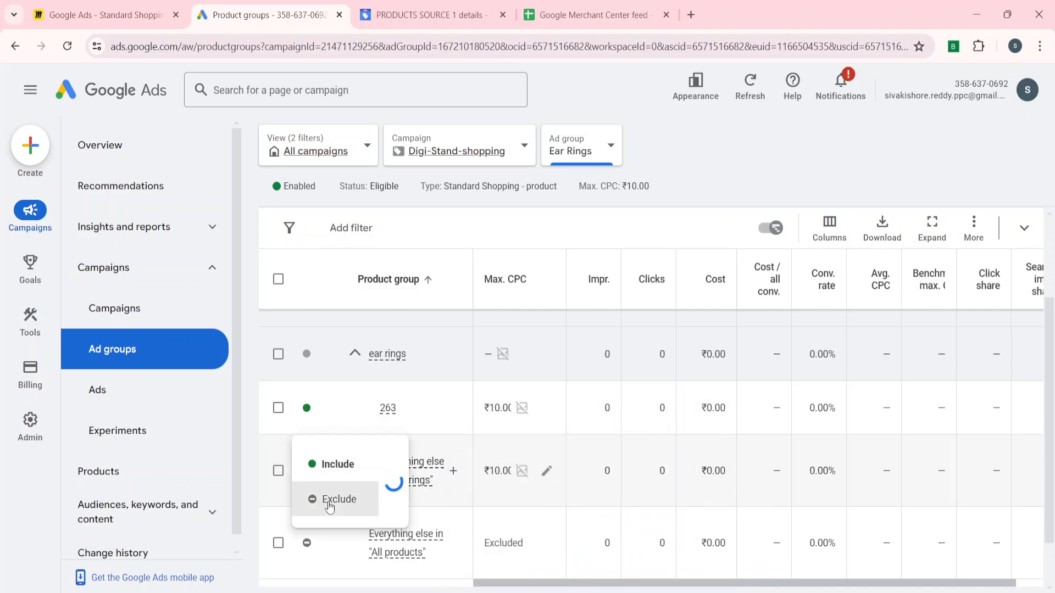
Step: Include the "Everything else in ear rings" product group again with a maximum CPC of ₹10
scroll(338, 413, down, 2)
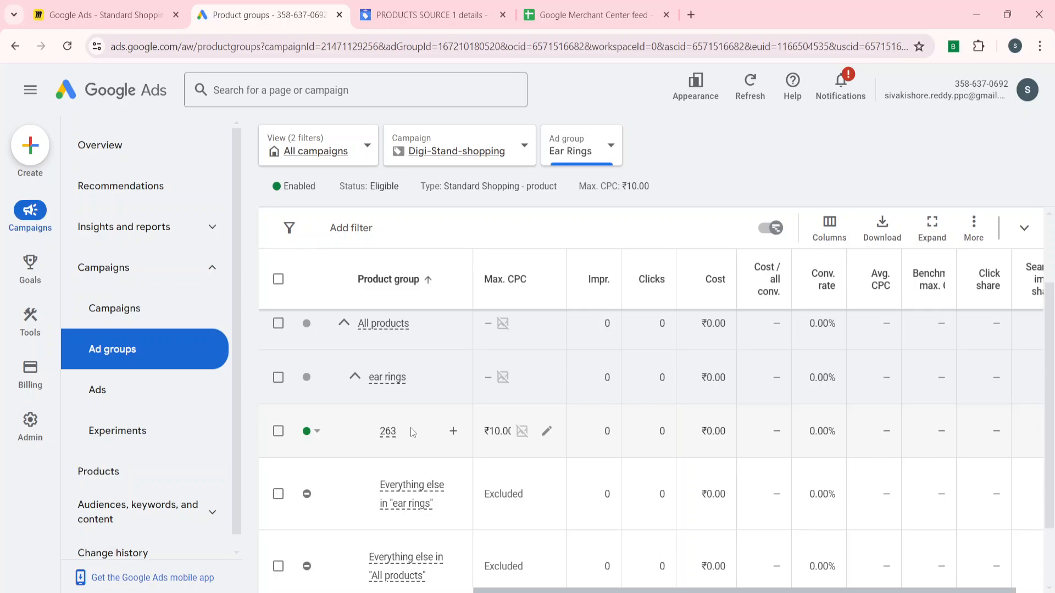
click(307, 495)
click(325, 487)
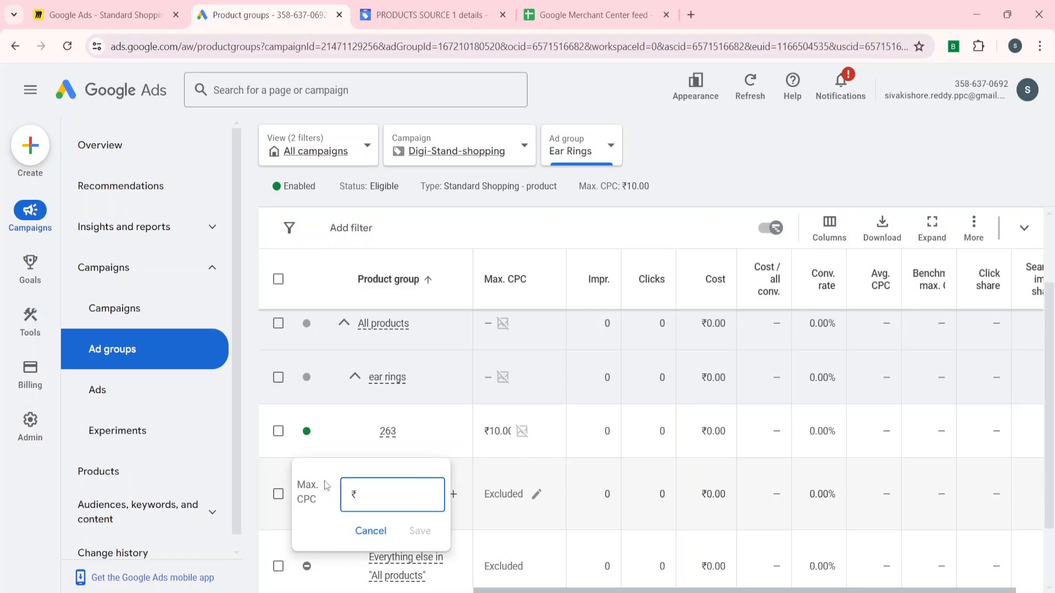
click(372, 530)
click(308, 496)
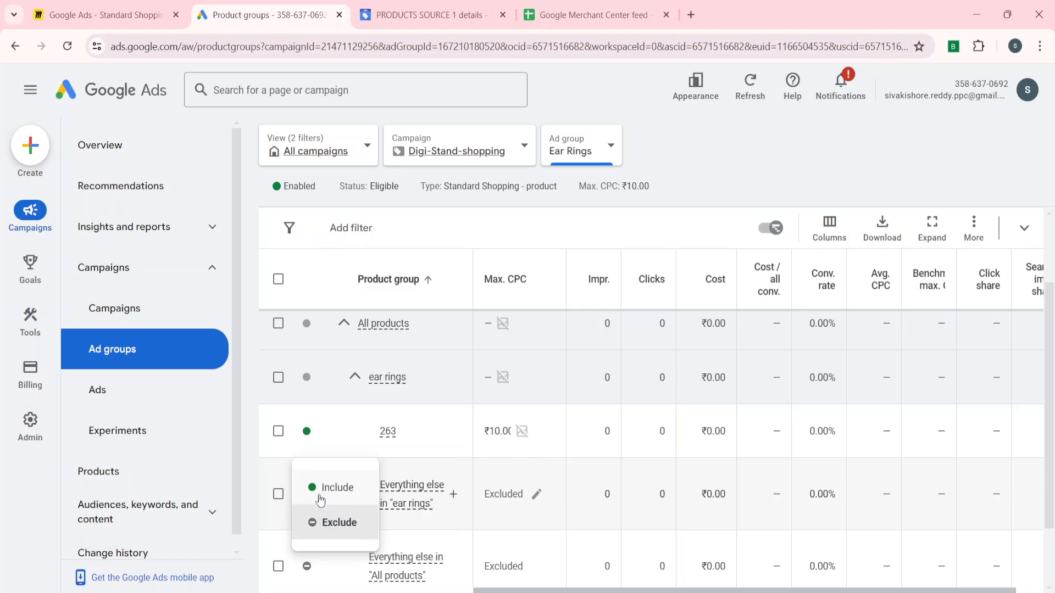
click(362, 483)
text(10)
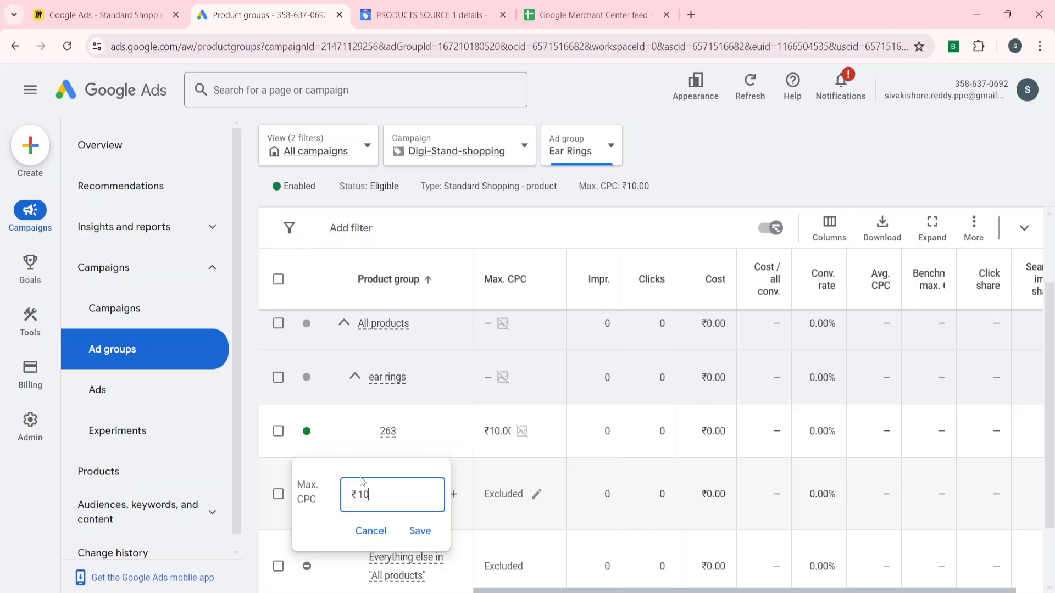
click(420, 530)
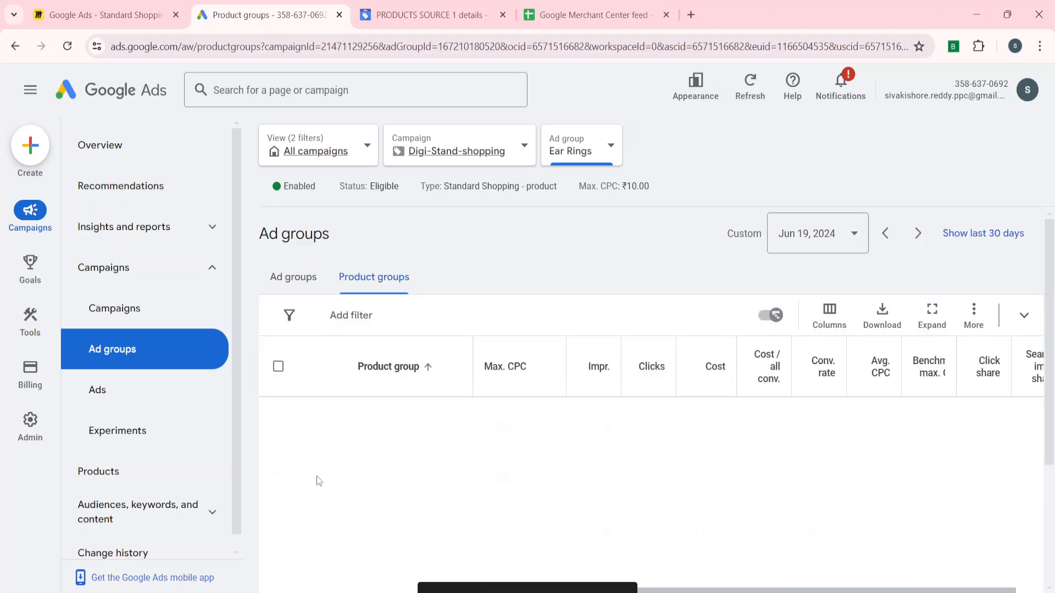
Step: Open the Ear Rings ad group's ads and view the new Product Shopping ad form, cancelling it without saving
scroll(344, 535, down, 1)
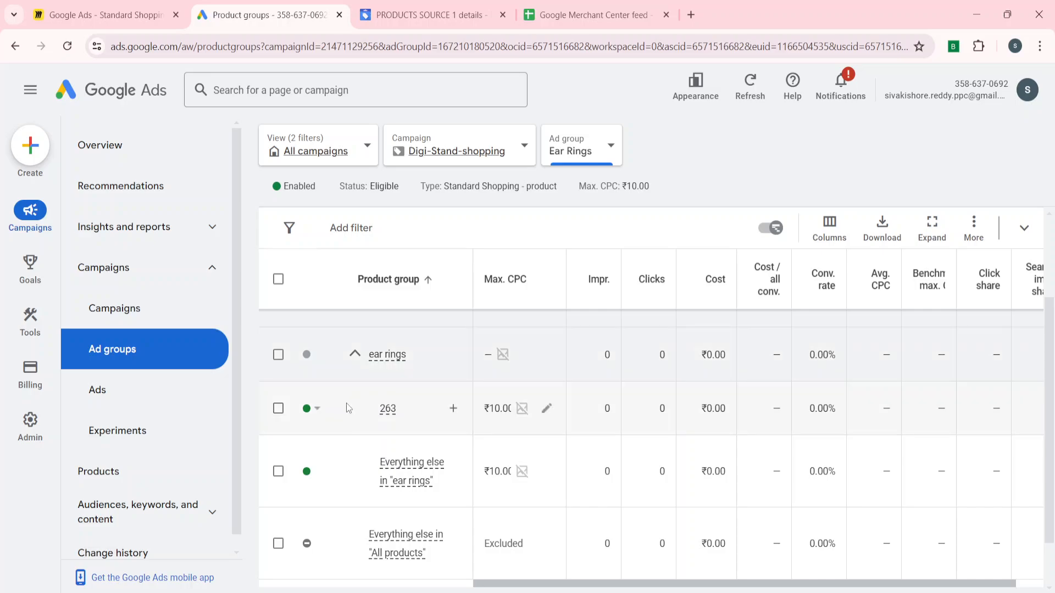
scroll(347, 408, down, 2)
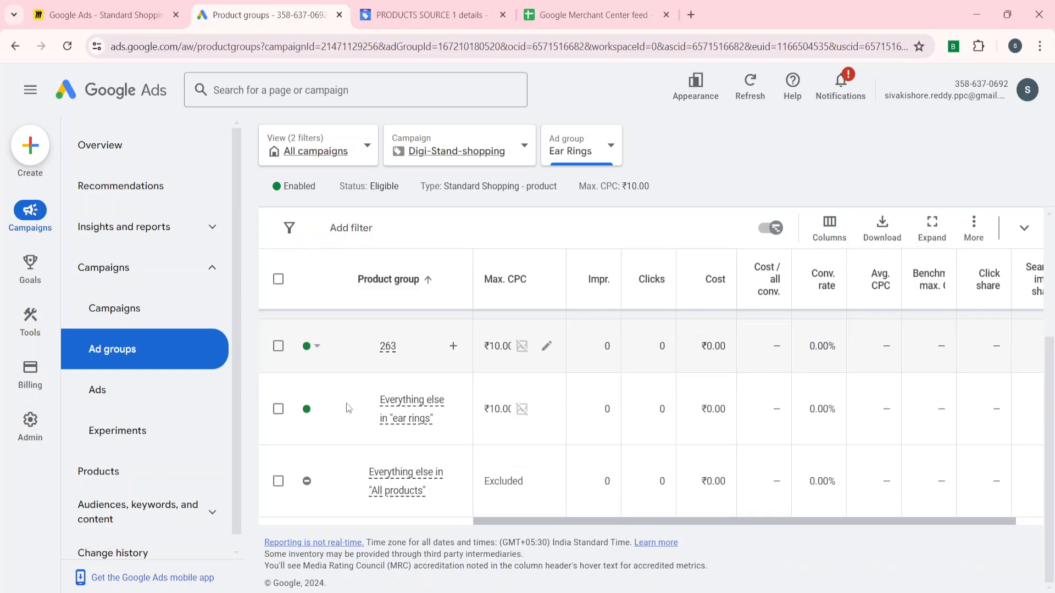
scroll(347, 408, up, 5)
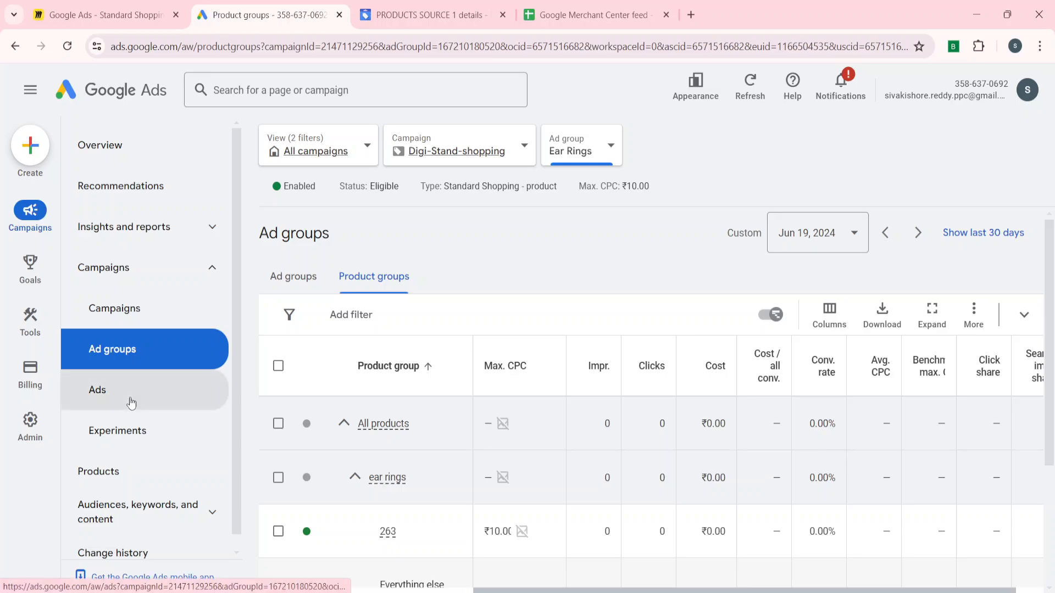
click(131, 403)
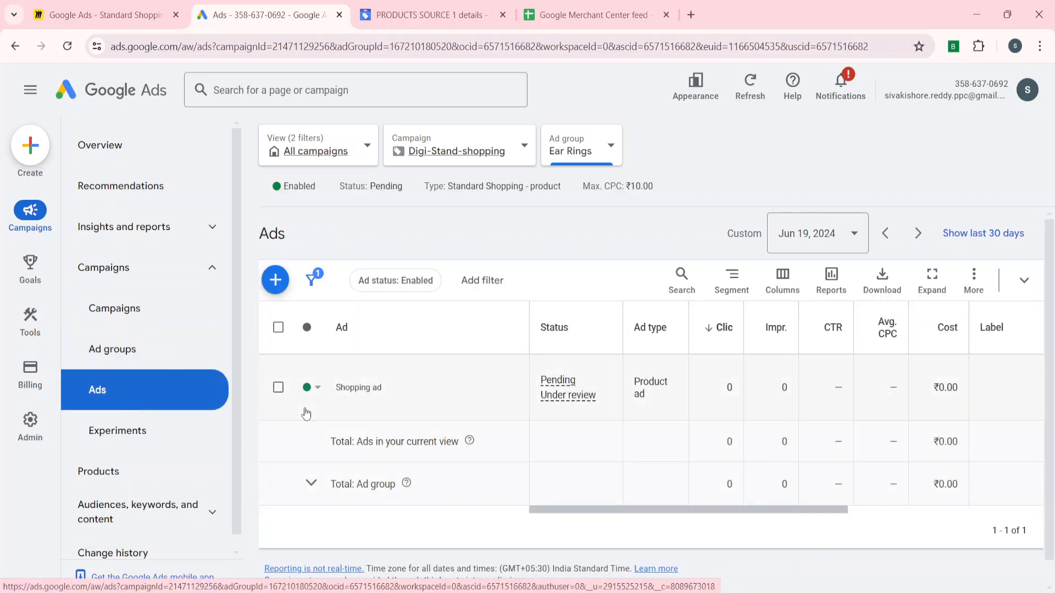
click(276, 280)
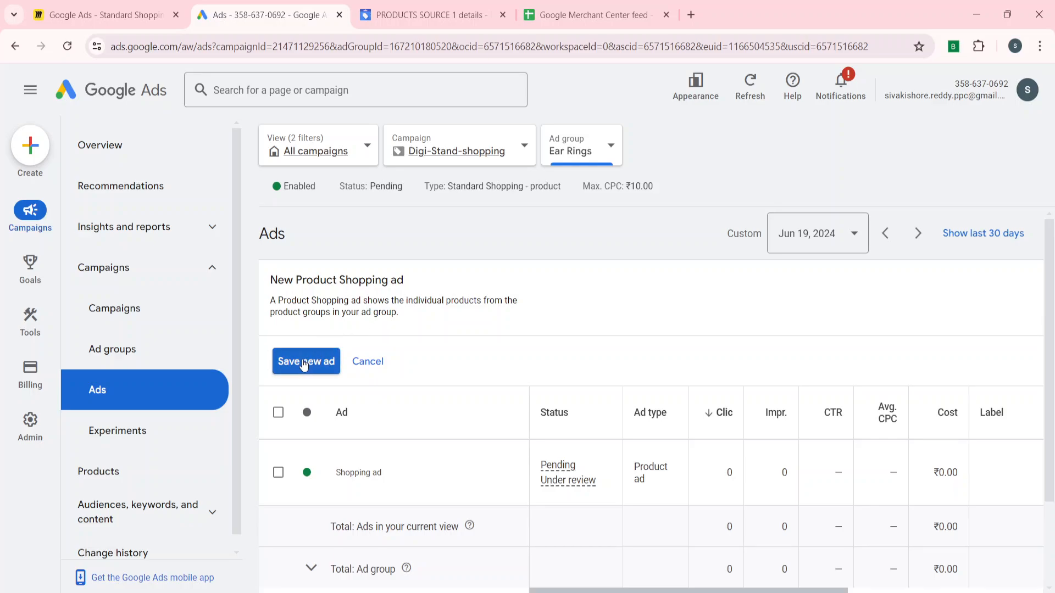
click(365, 361)
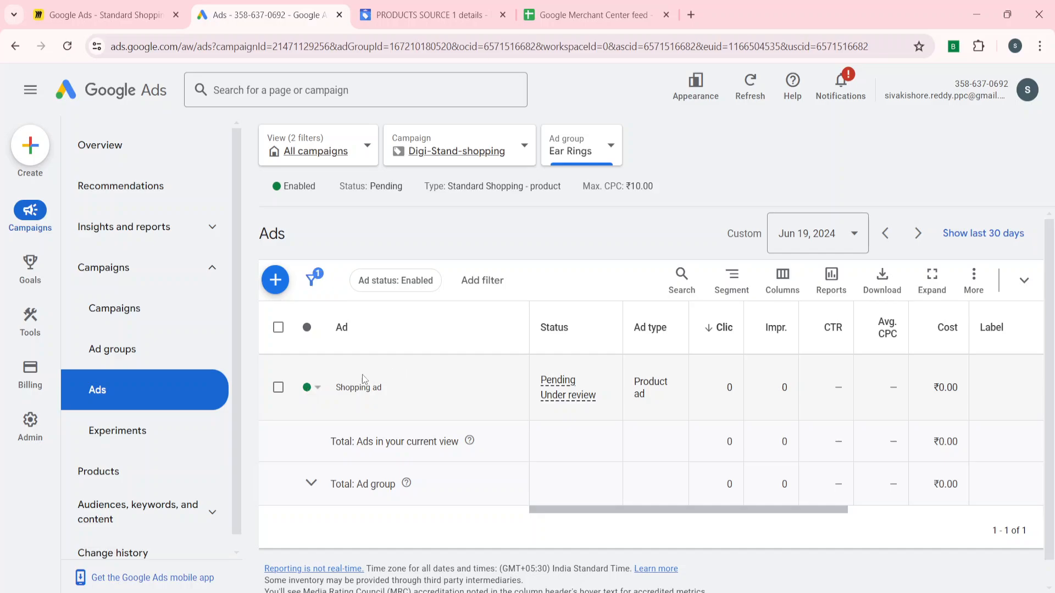
Step: Select the existing Shopping ad to check its available edit options, and clear the selection without changing anything
click(281, 391)
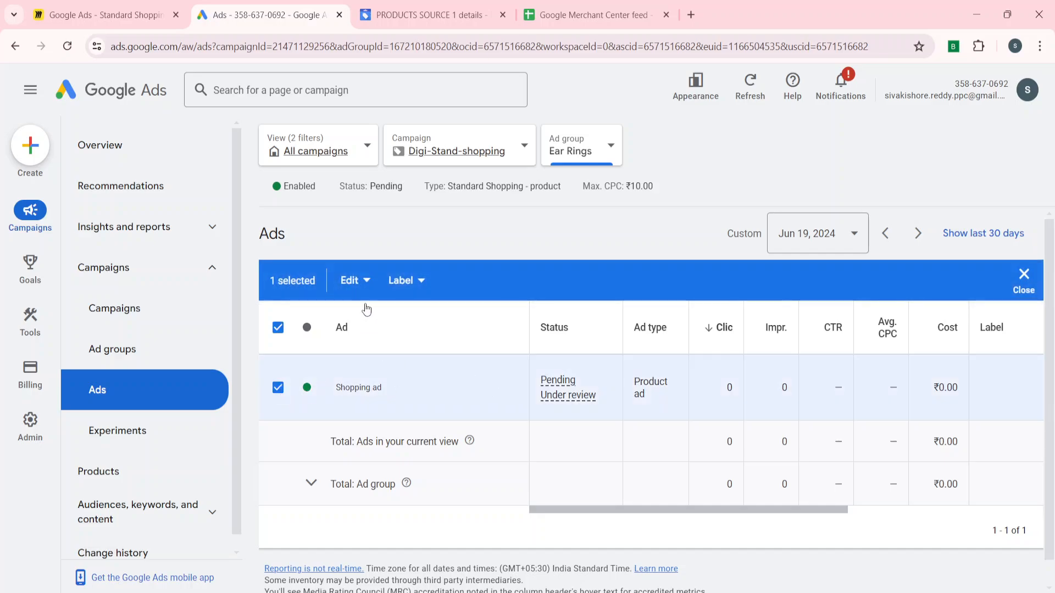
click(357, 283)
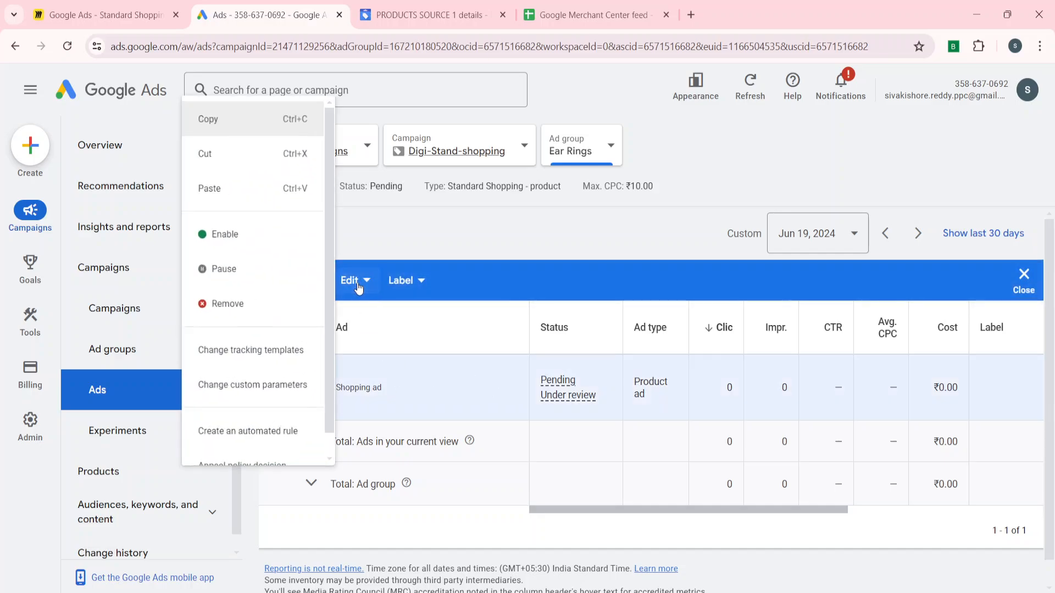
click(457, 235)
click(278, 386)
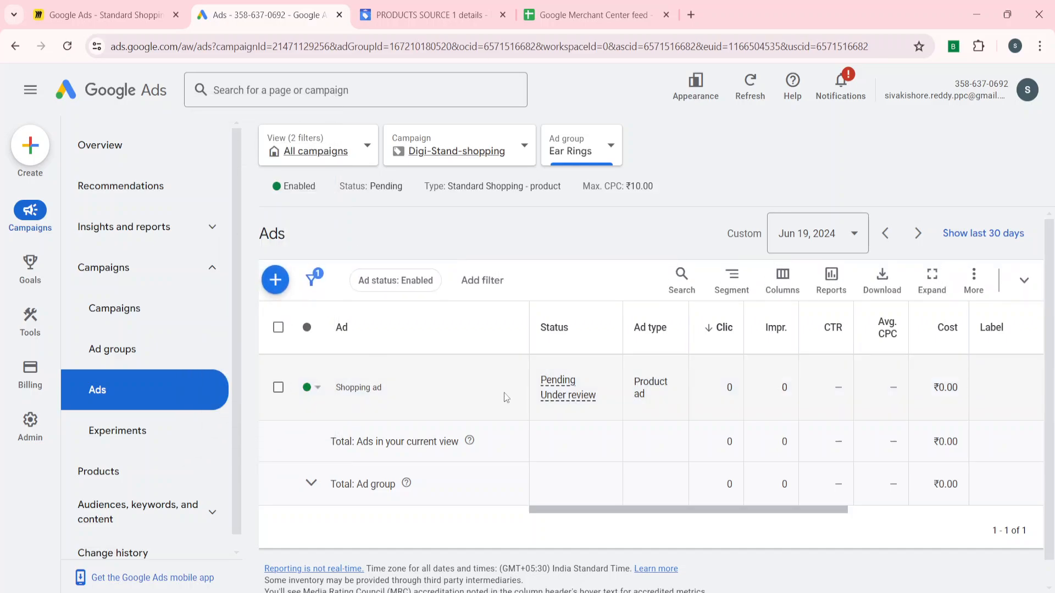